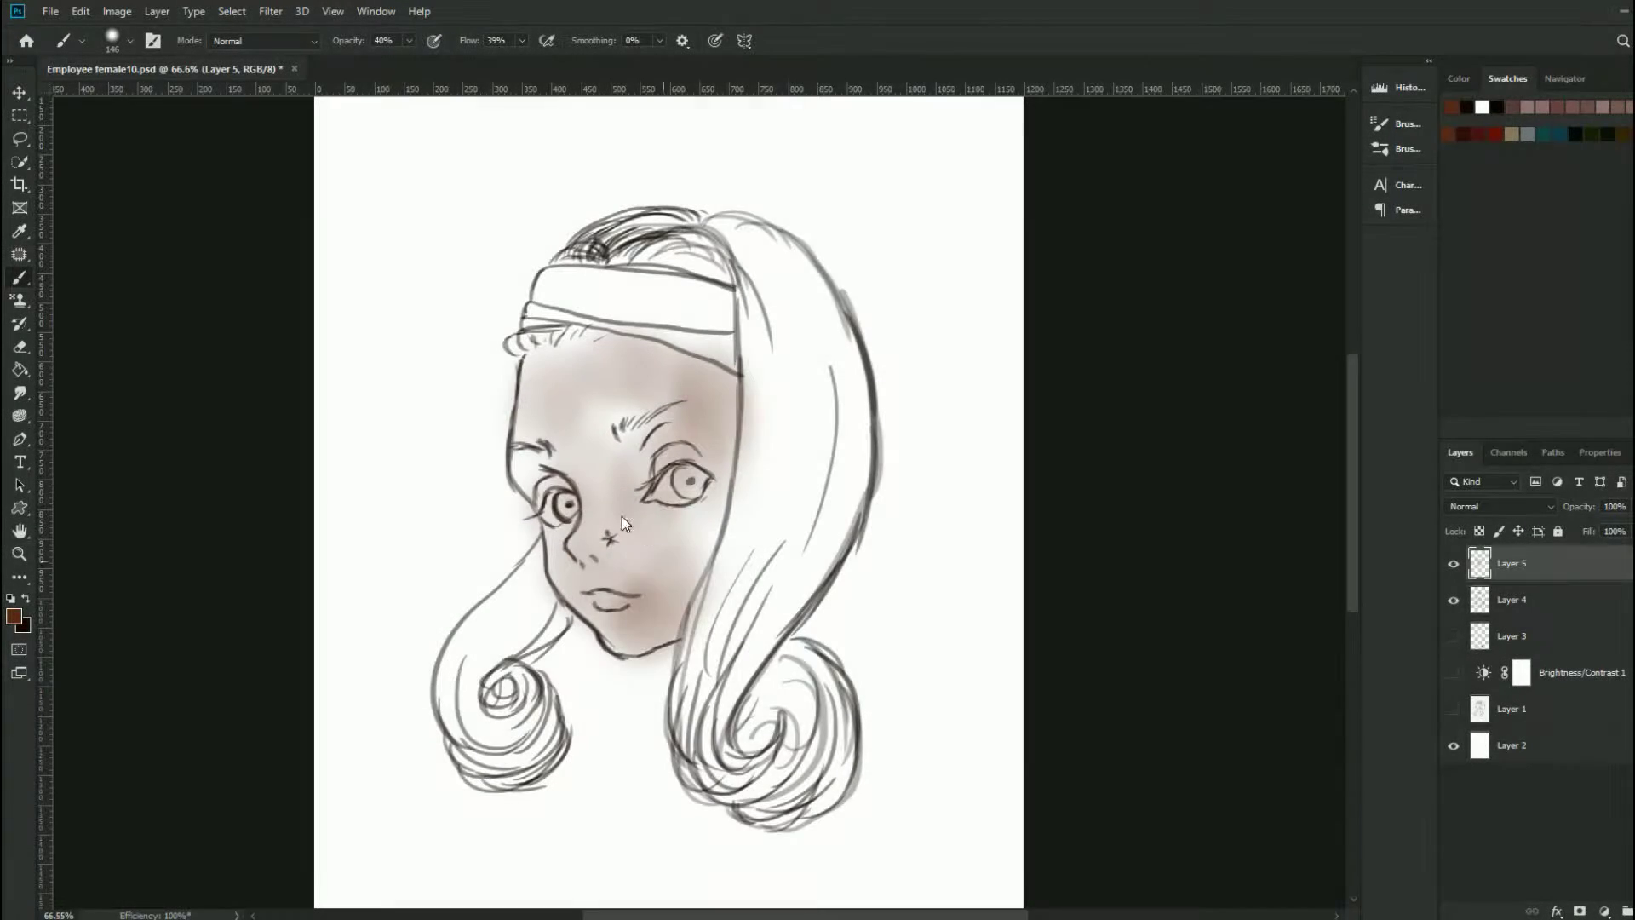
Step: Brush soft brown shading over the face, neck and hair curls, then shrink the brush
{"action": "mouse_move", "coordinate": [622, 516]}
{"action": "left_mouse_down"}
{"action": "mouse_move", "coordinate": [530, 365]}
{"action": "mouse_move", "coordinate": [585, 675]}
{"action": "mouse_move", "coordinate": [749, 723]}
{"action": "mouse_move", "coordinate": [588, 558]}
{"action": "left_mouse_up"}
{"action": "key", "text": "bracketleft"}
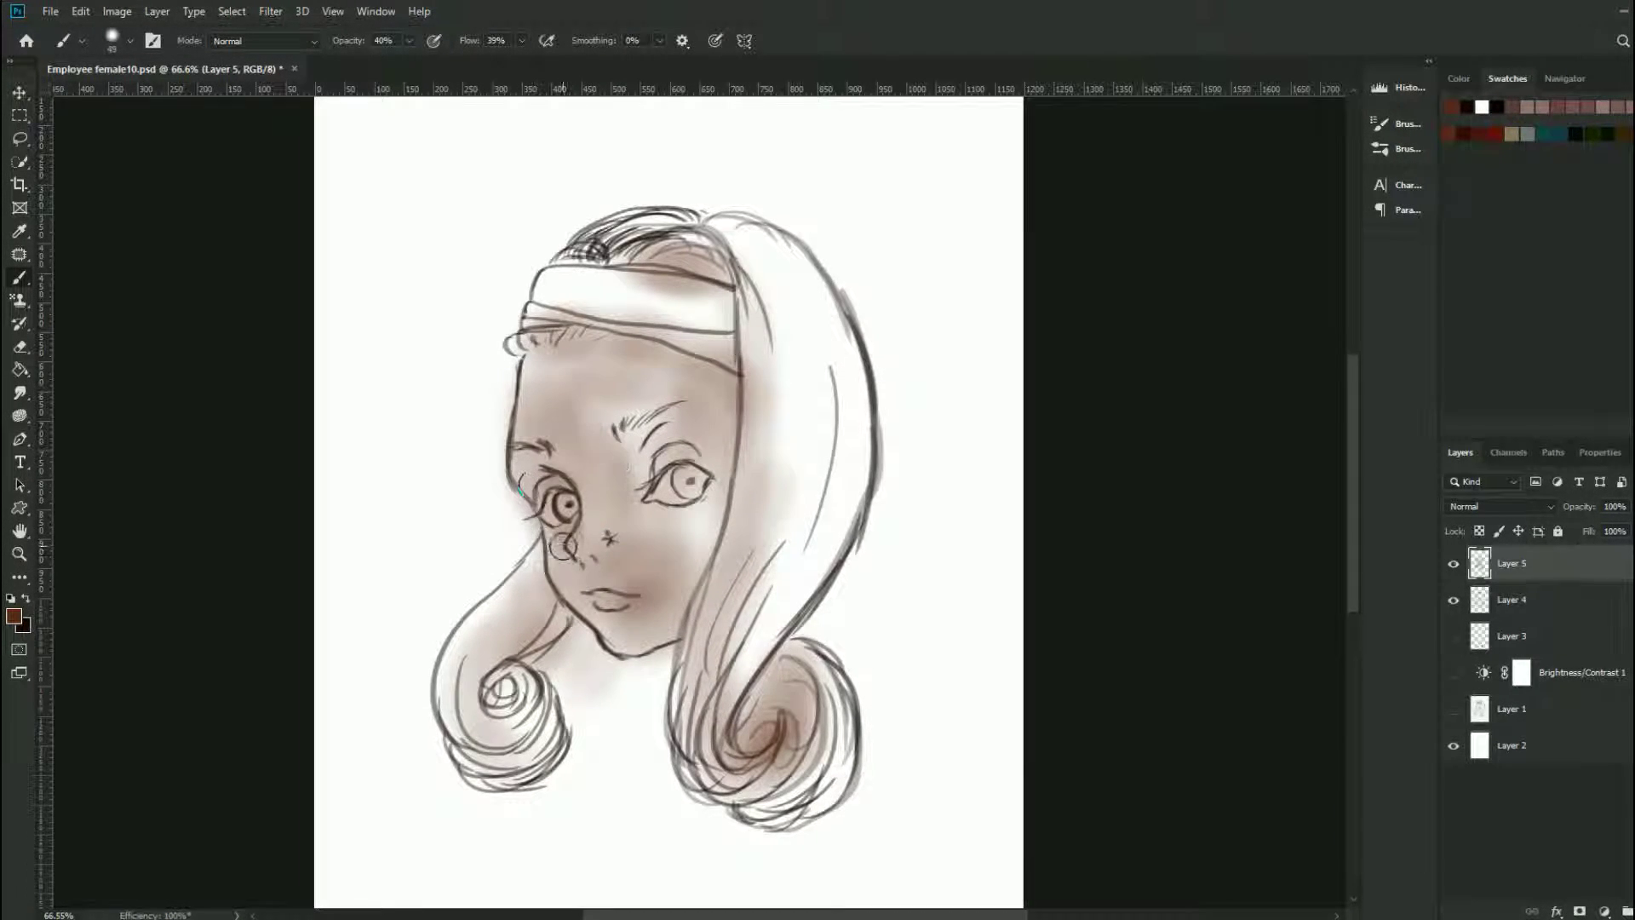
Step: On Layer 5 at 60% opacity, darken the right hair strands, face and eye area
{"action": "scroll", "coordinate": [730, 455], "scroll_direction": "up", "scroll_amount": 2}
{"action": "left_click", "coordinate": [1511, 599]}
{"action": "left_click", "coordinate": [1544, 577]}
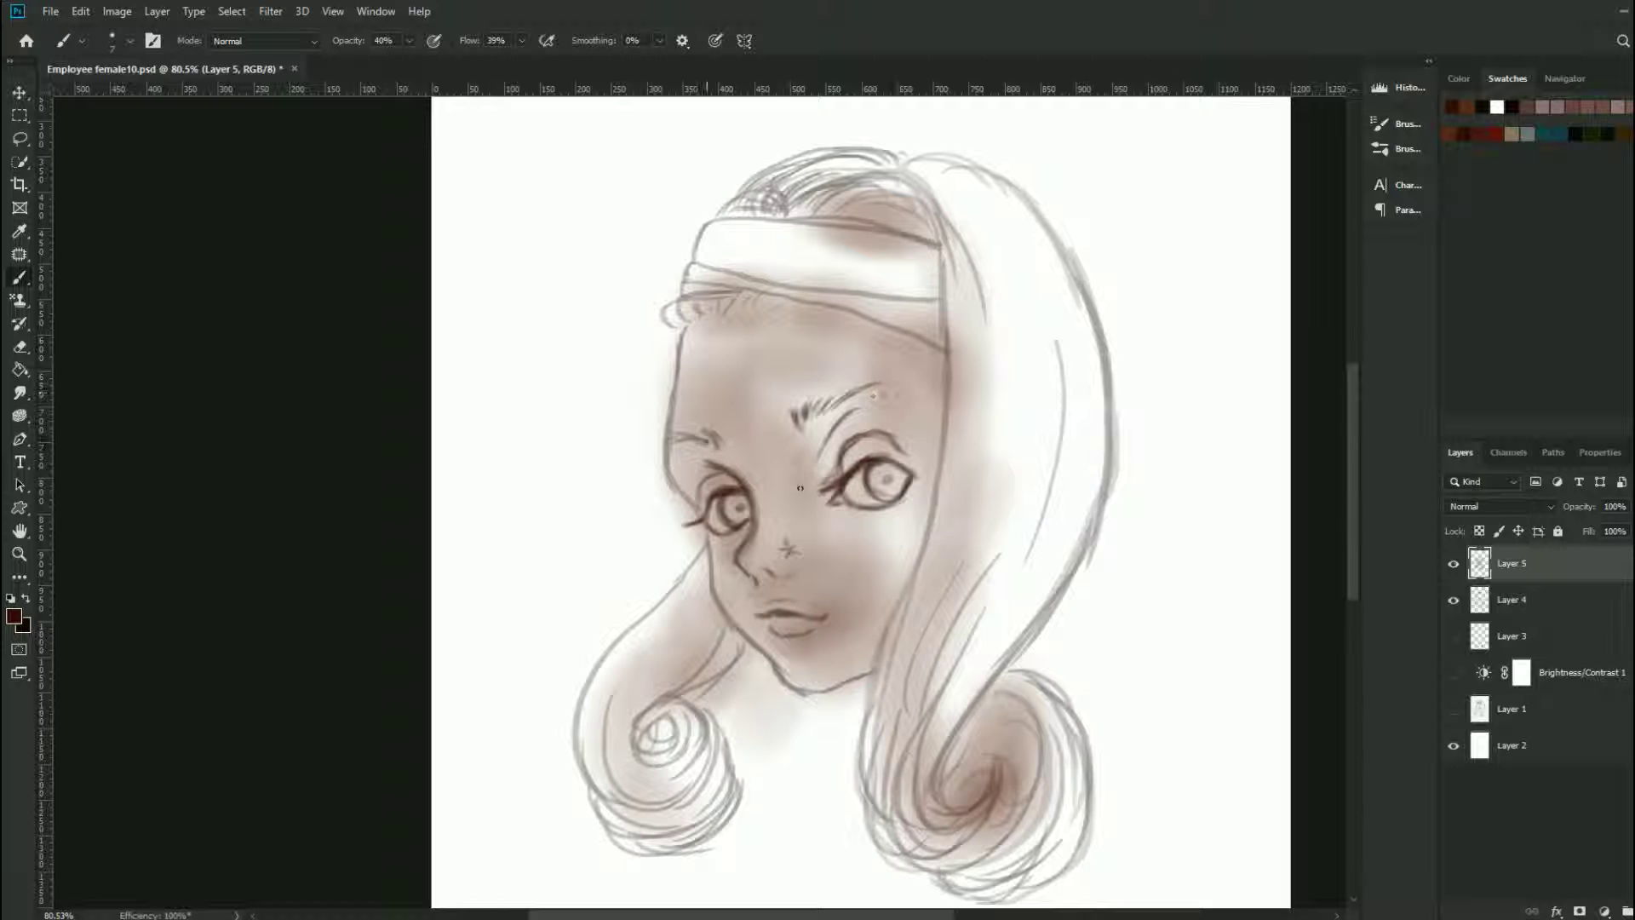
{"action": "key", "text": "6"}
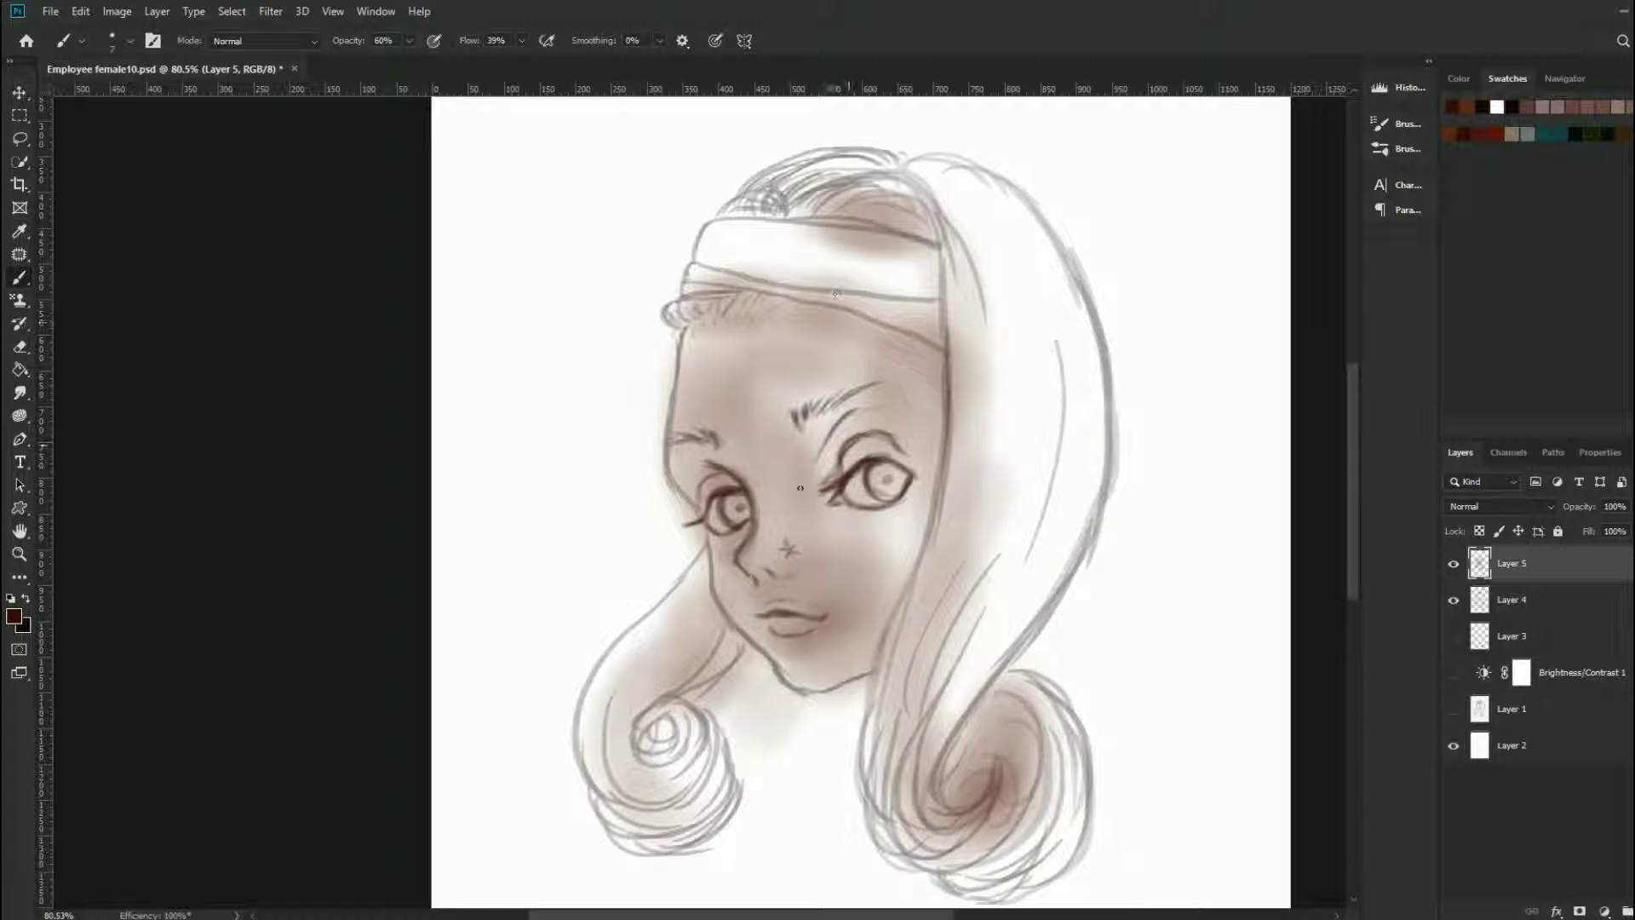
{"action": "left_click_drag", "start_coordinate": [945, 419], "coordinate": [877, 682]}
{"action": "left_click_drag", "start_coordinate": [907, 589], "coordinate": [852, 803]}
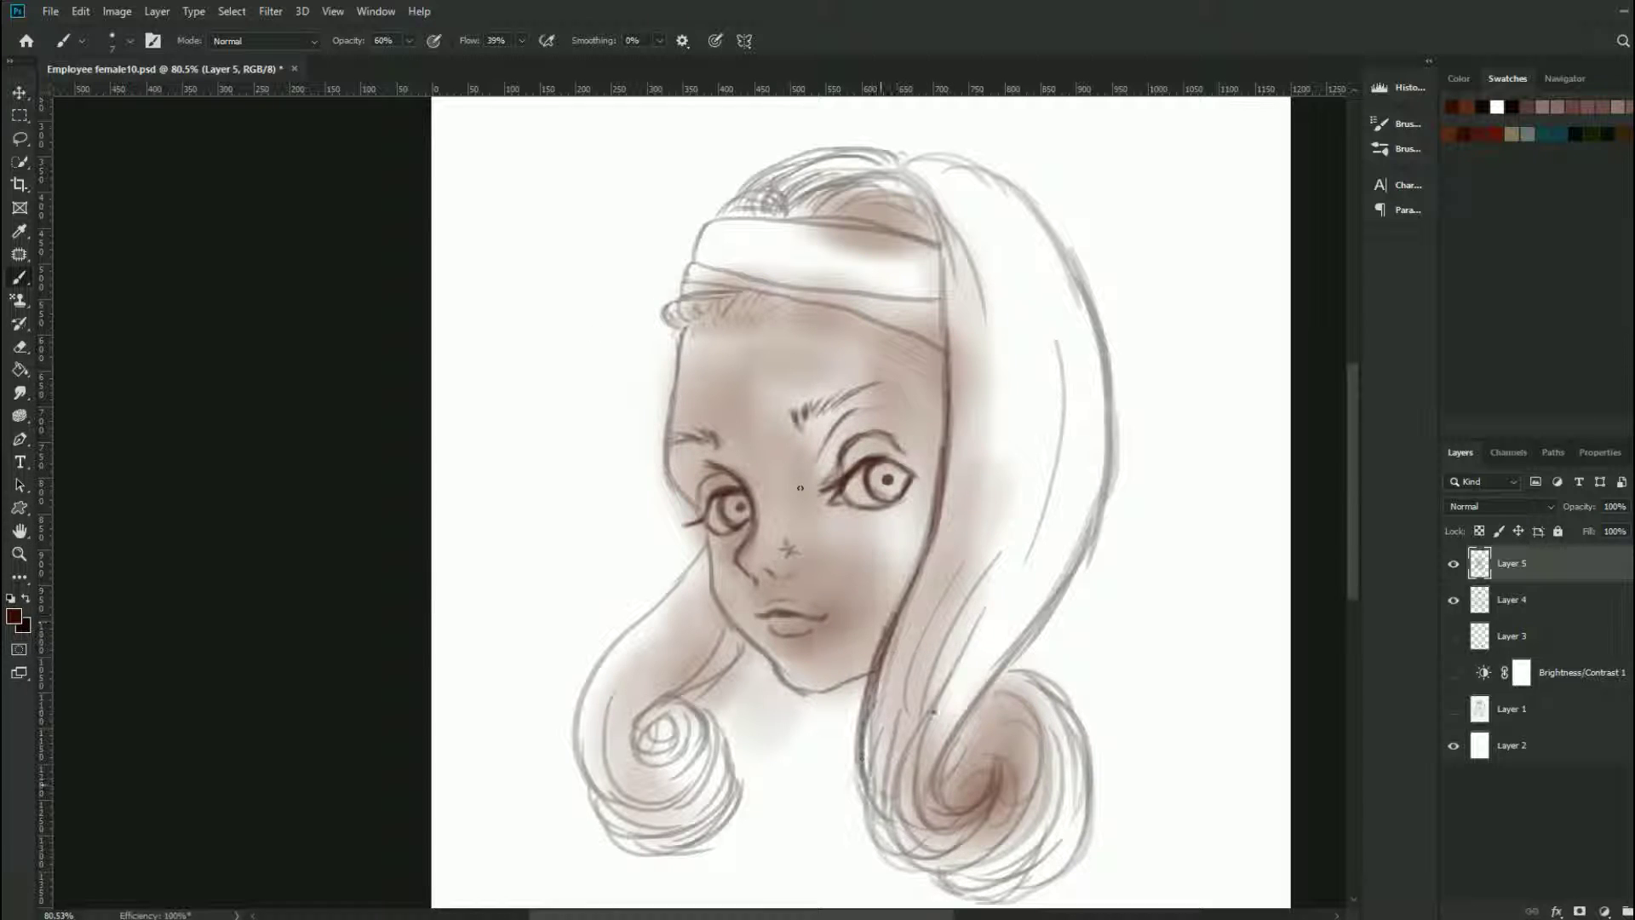
{"action": "left_click_drag", "start_coordinate": [969, 578], "coordinate": [869, 793]}
{"action": "left_click_drag", "start_coordinate": [839, 434], "coordinate": [732, 588]}
{"action": "left_click_drag", "start_coordinate": [903, 426], "coordinate": [818, 528]}
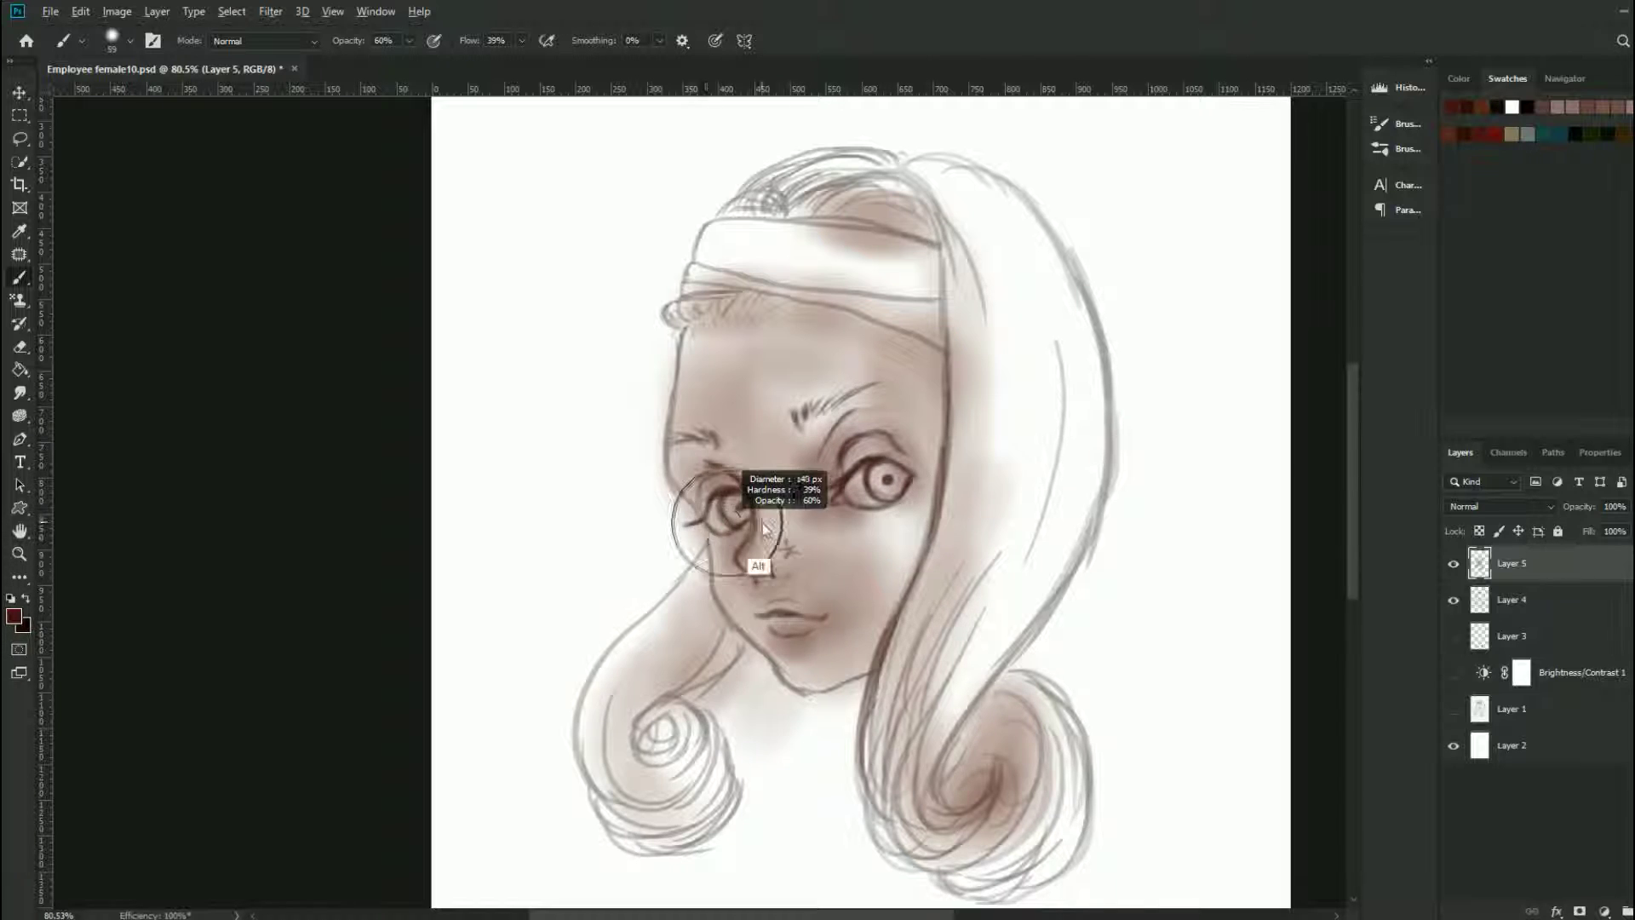
Step: Darken the forehead edge, cheek, hairline and eye shading, ending at 20% opacity
{"action": "left_click_drag", "start_coordinate": [681, 307], "coordinate": [698, 425]}
{"action": "left_click_drag", "start_coordinate": [664, 562], "coordinate": [732, 673]}
{"action": "left_click_drag", "start_coordinate": [946, 349], "coordinate": [894, 724]}
{"action": "left_click_drag", "start_coordinate": [750, 204], "coordinate": [937, 357]}
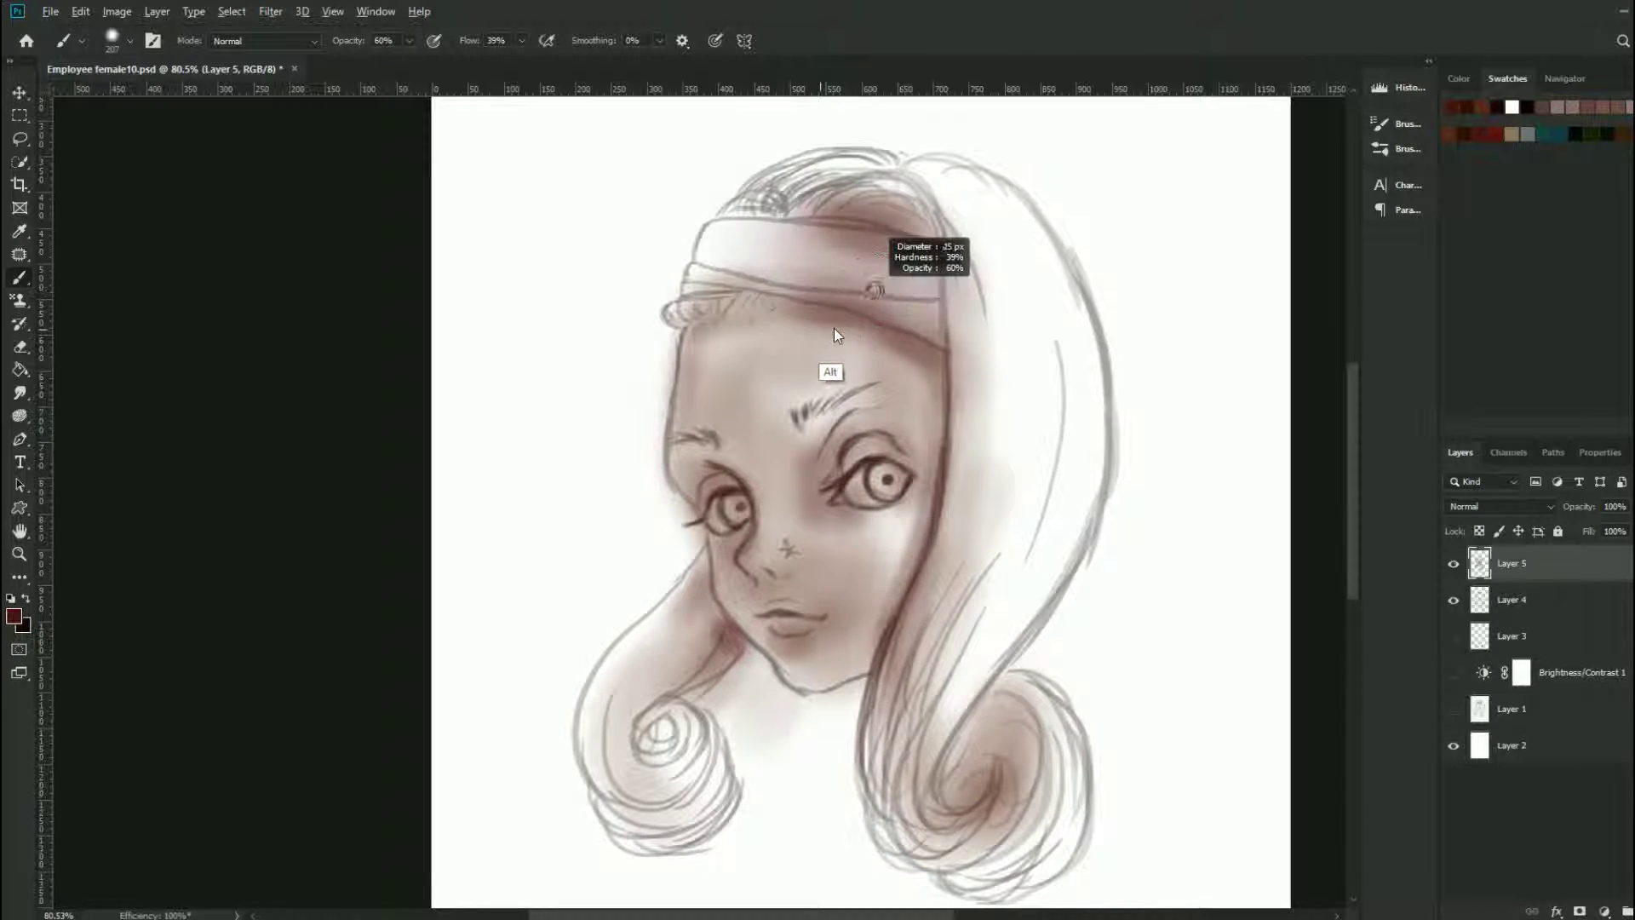
{"action": "mouse_move", "coordinate": [852, 442]}
{"action": "left_mouse_down"}
{"action": "mouse_move", "coordinate": [784, 511]}
{"action": "mouse_move", "coordinate": [872, 516]}
{"action": "mouse_move", "coordinate": [855, 494]}
{"action": "mouse_move", "coordinate": [885, 494]}
{"action": "left_mouse_up"}
{"action": "key", "text": "4"}
{"action": "scroll", "coordinate": [907, 483], "scroll_direction": "up", "scroll_amount": 2}
{"action": "scroll", "coordinate": [907, 483], "scroll_direction": "up", "scroll_amount": 2}
{"action": "key", "text": "2"}
{"action": "key", "text": "bracketright"}
{"action": "key", "text": "bracketright"}
{"action": "key", "text": "bracketright"}
Step: Pick tan, then teal swatches and paint both irises teal
{"action": "left_click", "coordinate": [1512, 133]}
{"action": "key", "text": "bracketleft"}
{"action": "key", "text": "bracketleft"}
{"action": "key", "text": "bracketleft"}
{"action": "left_click", "coordinate": [1559, 134]}
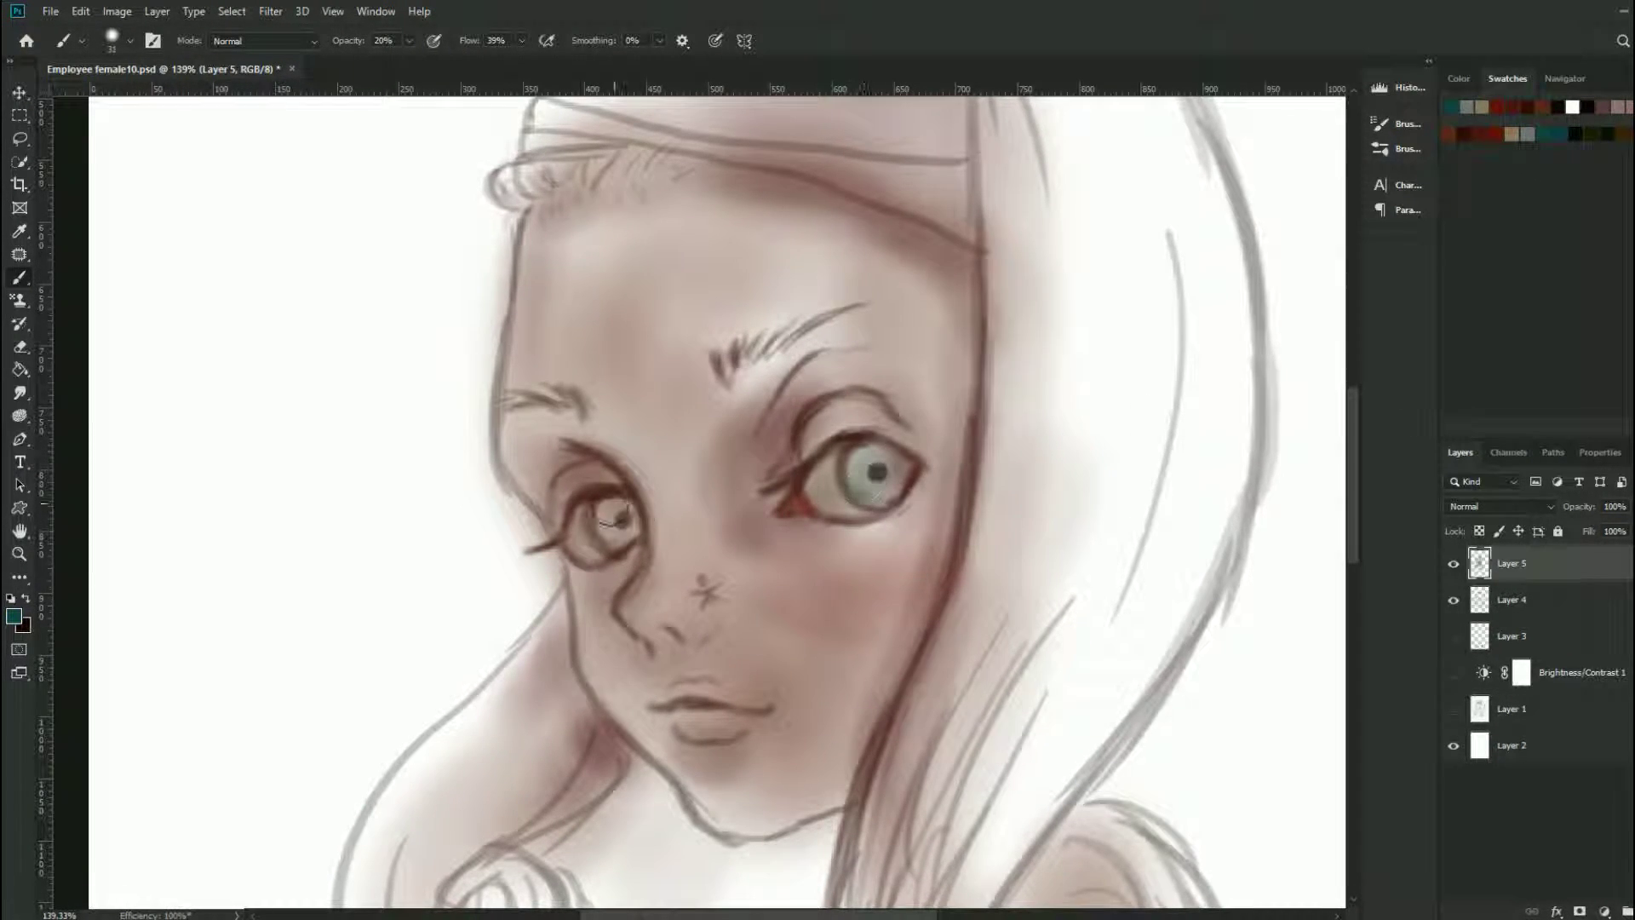
{"action": "left_click_drag", "start_coordinate": [600, 507], "coordinate": [631, 536]}
{"action": "left_click", "coordinate": [14, 615]}
Step: Repaint both irises olive green and set brush opacity to 70%
{"action": "left_click", "coordinate": [1048, 757]}
{"action": "left_click", "coordinate": [1277, 608]}
{"action": "left_click_drag", "start_coordinate": [860, 460], "coordinate": [890, 489]}
{"action": "left_click_drag", "start_coordinate": [597, 494], "coordinate": [631, 524]}
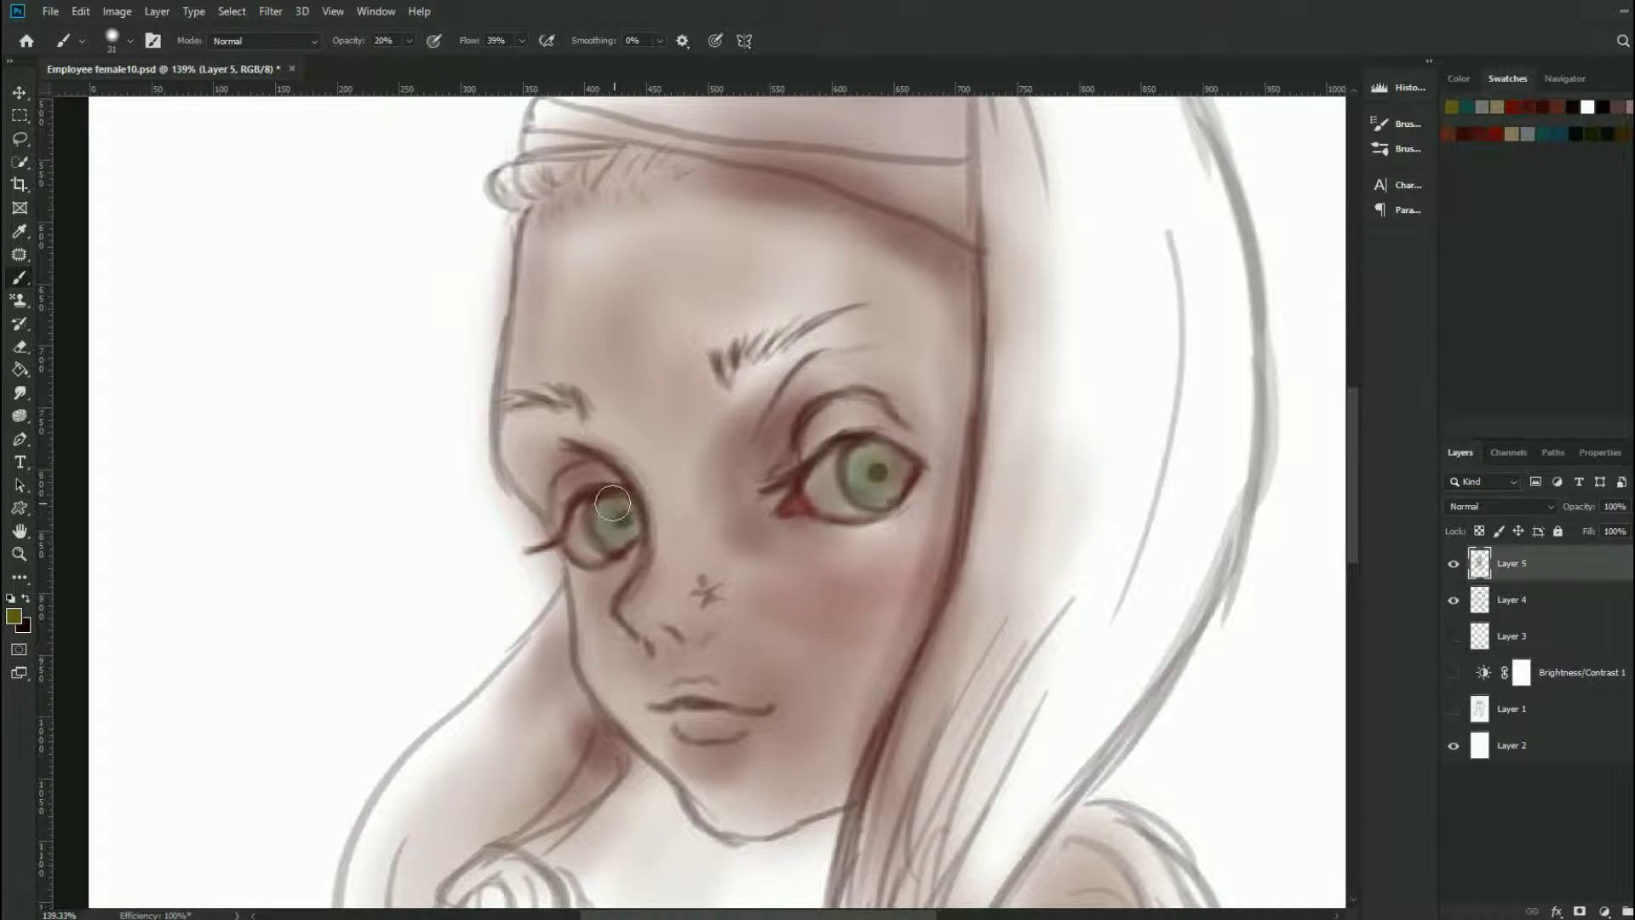
{"action": "key", "text": "7"}
{"action": "left_click", "coordinate": [13, 615]}
{"action": "left_click", "coordinate": [1277, 607]}
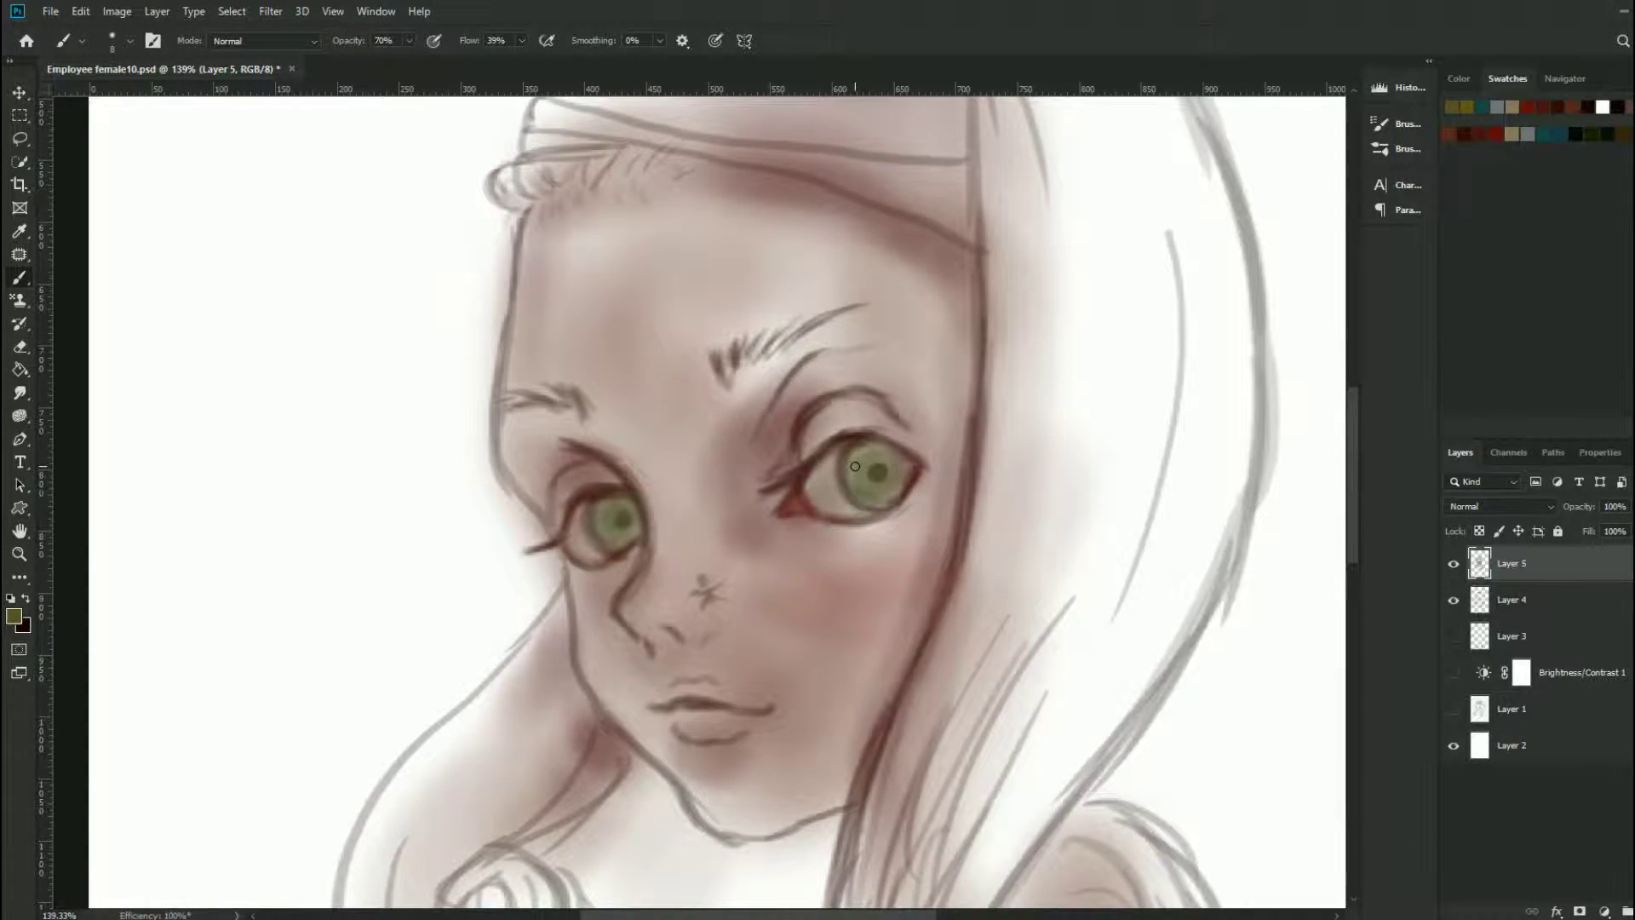
{"action": "scroll", "coordinate": [851, 464], "scroll_direction": "up", "scroll_amount": 3}
Step: Detail the right iris with black radial strokes and a dark red rim using a 7 px brush
{"action": "key", "text": "d"}
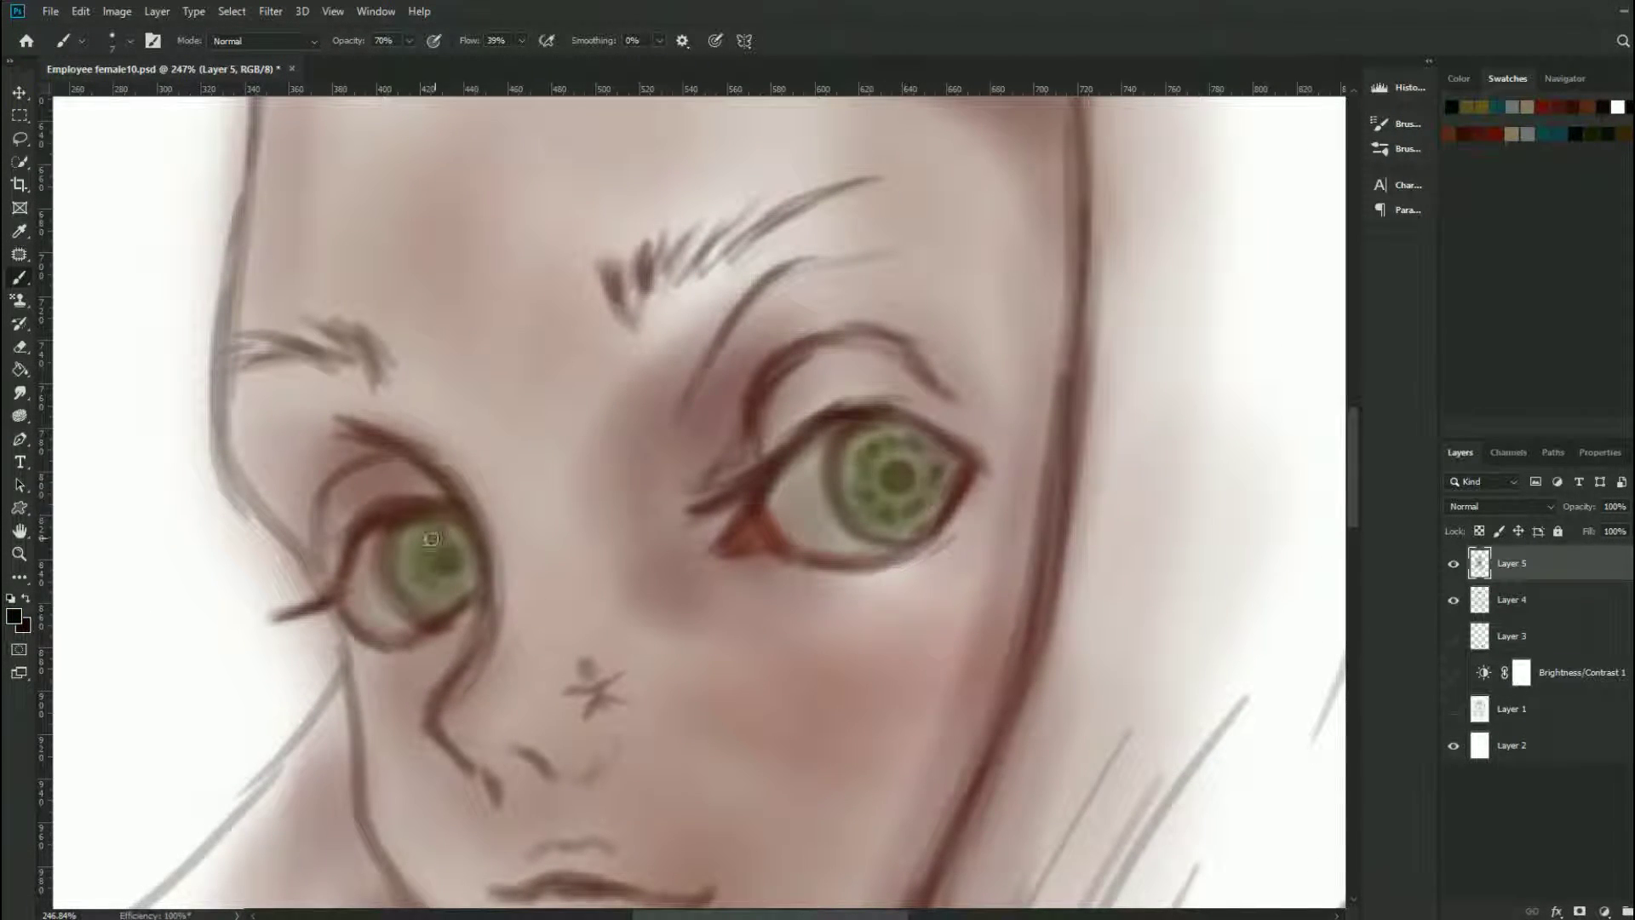
{"action": "left_click_drag", "start_coordinate": [863, 440], "coordinate": [903, 511]}
{"action": "key", "text": "6"}
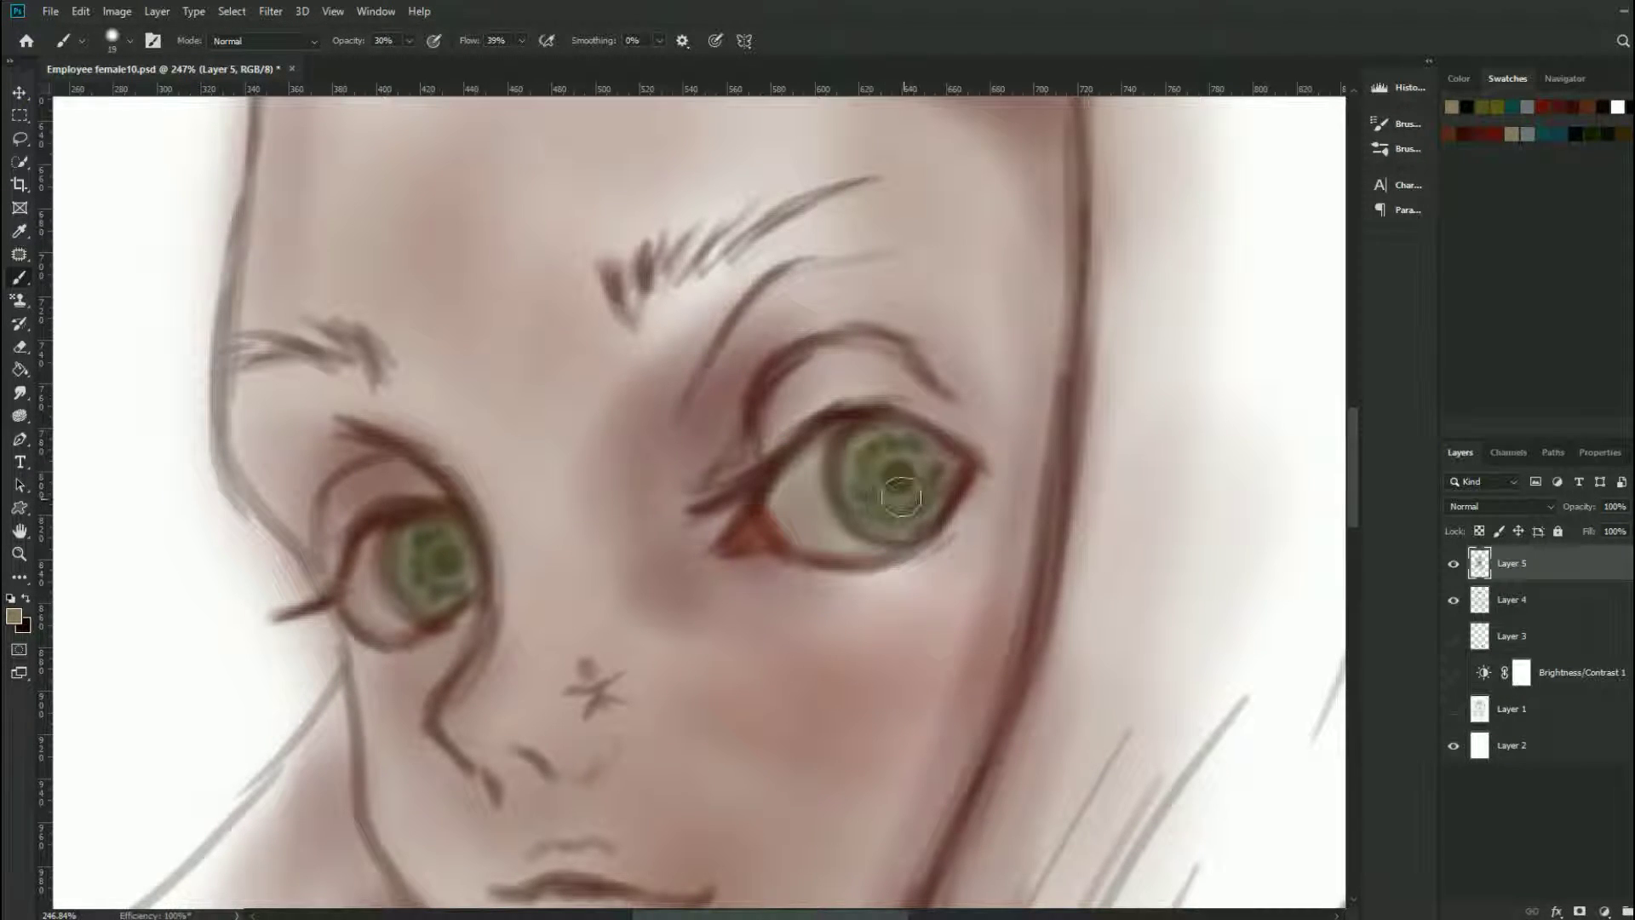
{"action": "left_click", "coordinate": [755, 529], "text": "alt"}
{"action": "left_click_drag", "start_coordinate": [924, 452], "coordinate": [869, 465]}
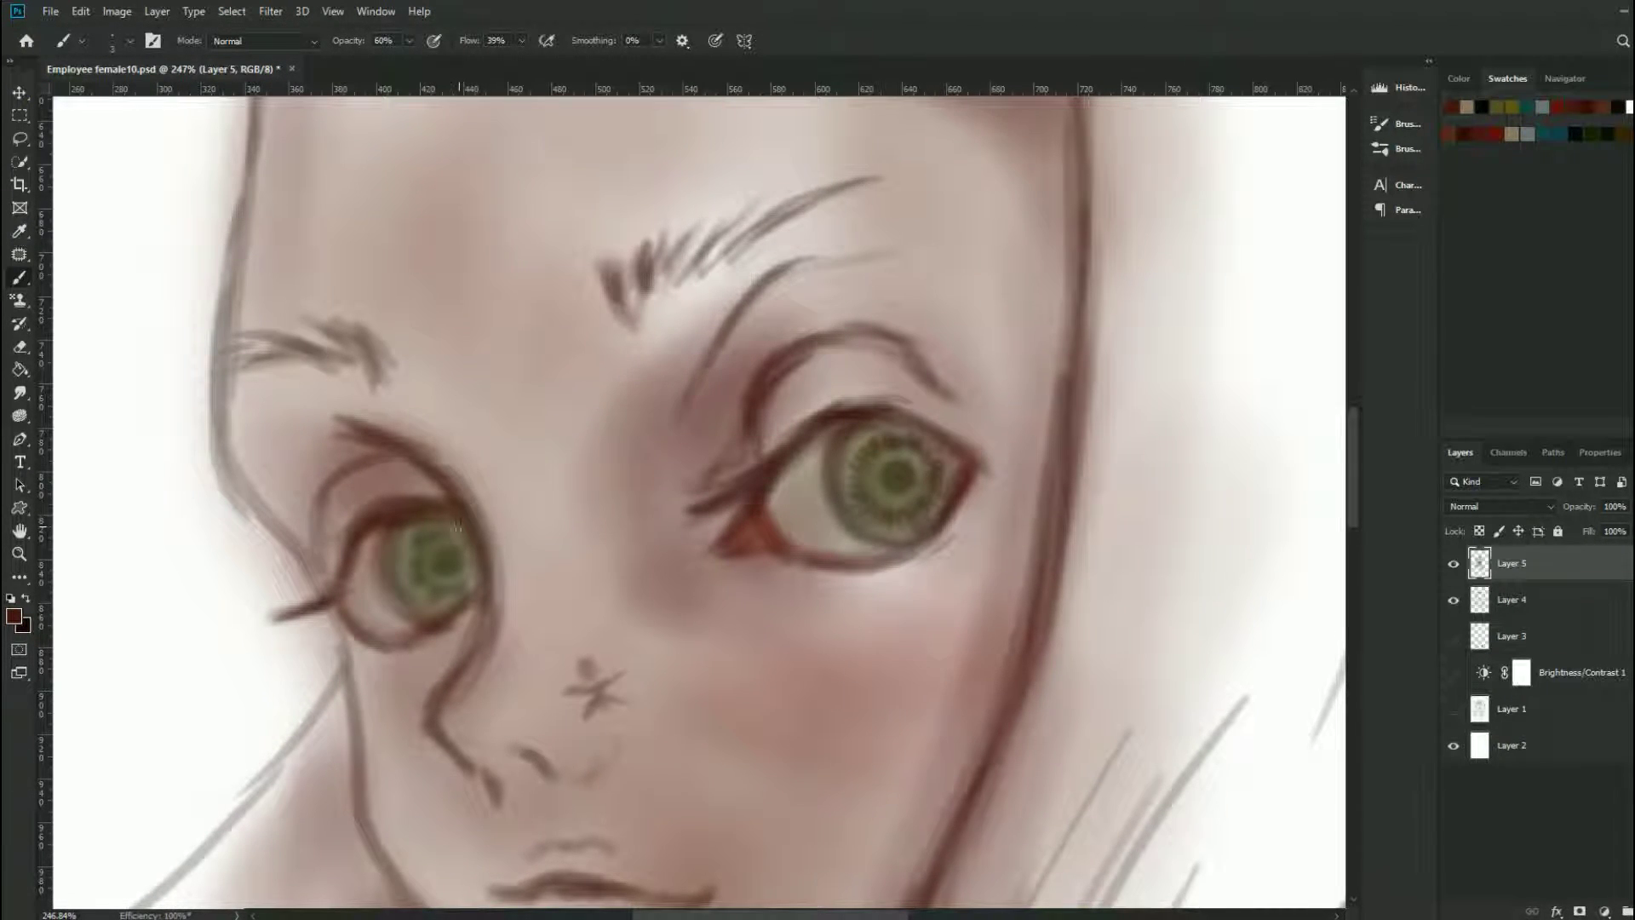
{"action": "key", "text": "d"}
{"action": "key", "text": "bracketleft"}
{"action": "key", "text": "bracketleft"}
{"action": "key", "text": "bracketleft"}
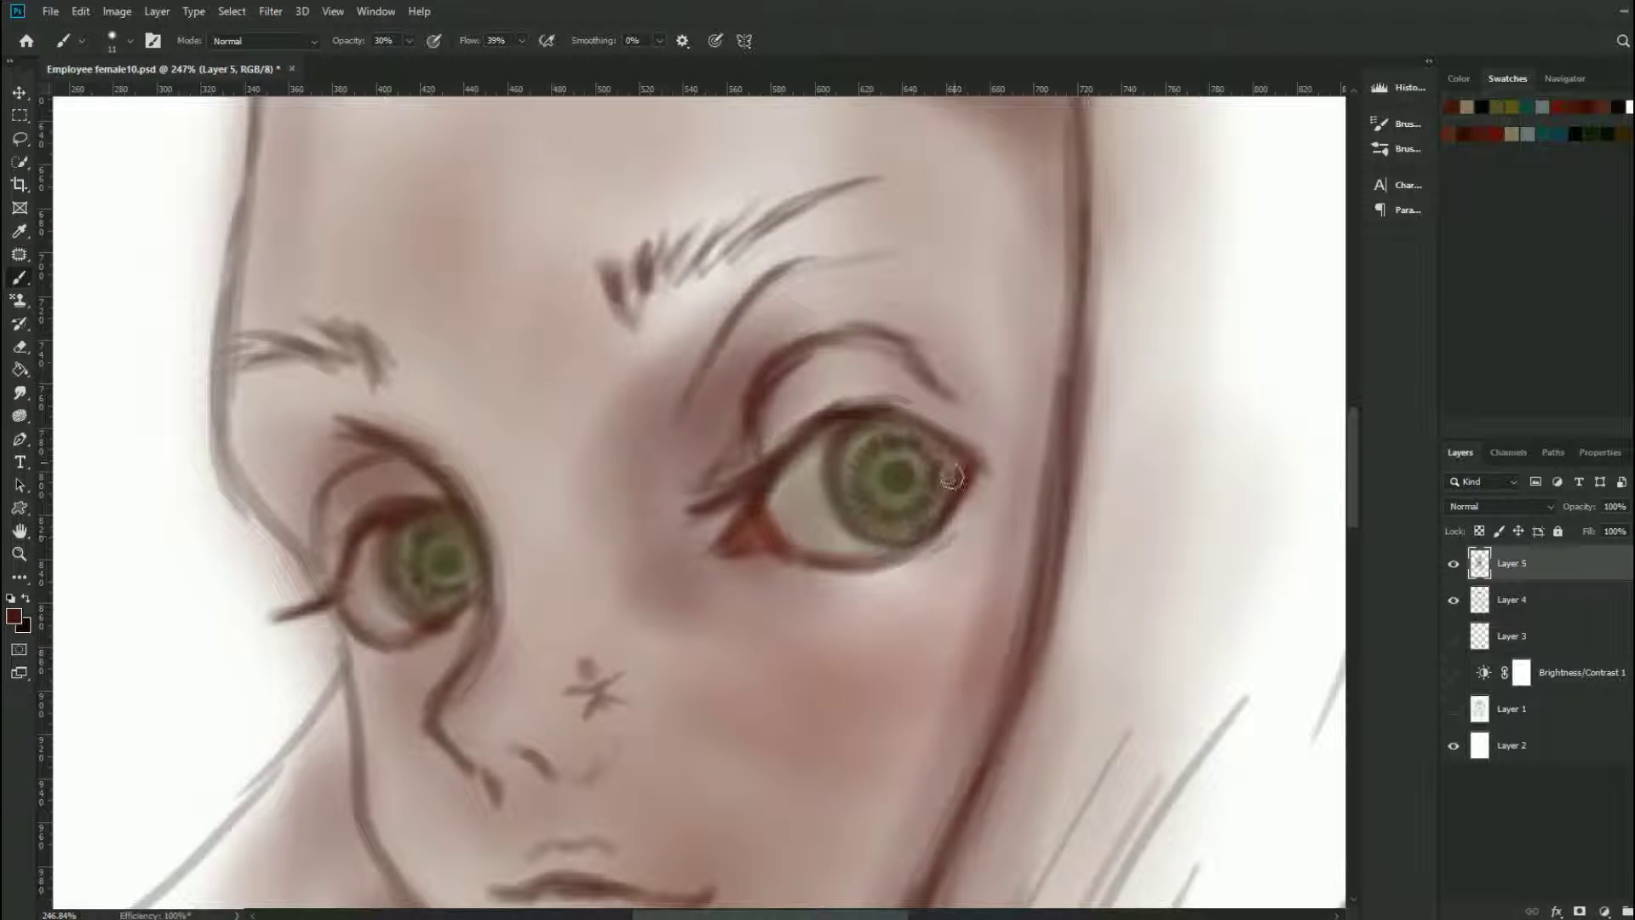
{"action": "left_click_drag", "start_coordinate": [851, 460], "coordinate": [902, 477]}
Step: Fit the canvas in view and touch up the right iris with darker brown strokes
{"action": "key", "text": "ctrl+0"}
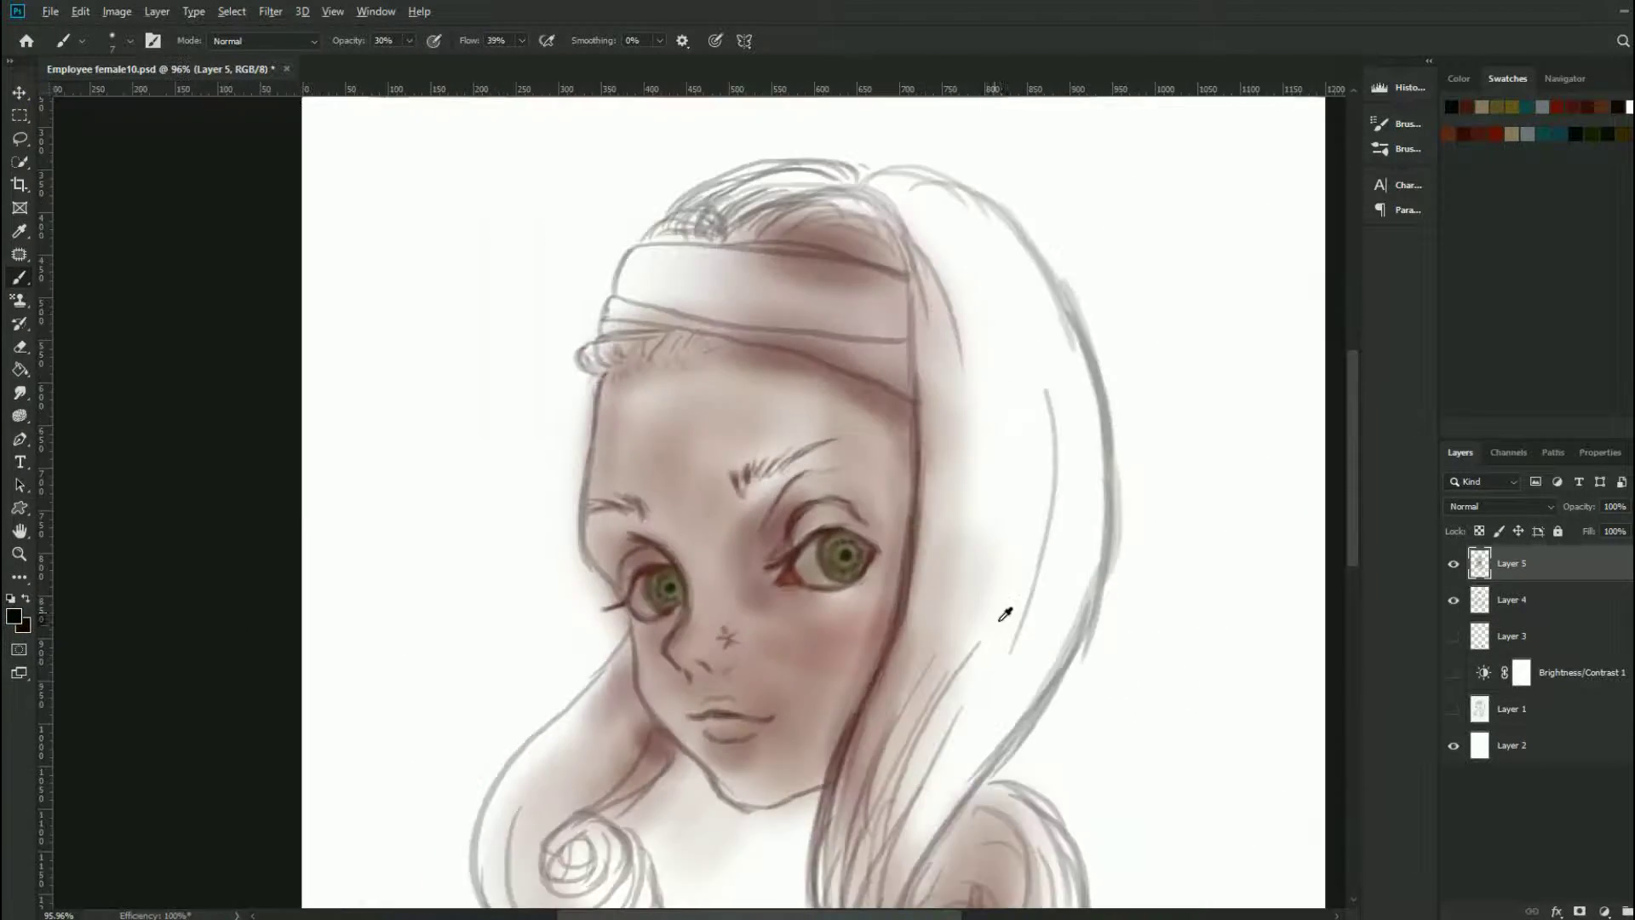
{"action": "scroll", "coordinate": [766, 515], "scroll_direction": "up", "scroll_amount": 5}
{"action": "left_click", "coordinate": [729, 566], "text": "alt"}
{"action": "key", "text": "bracketleft"}
{"action": "key", "text": "bracketleft"}
{"action": "key", "text": "bracketleft"}
{"action": "key", "text": "bracketright"}
{"action": "key", "text": "bracketright"}
{"action": "key", "text": "bracketright"}
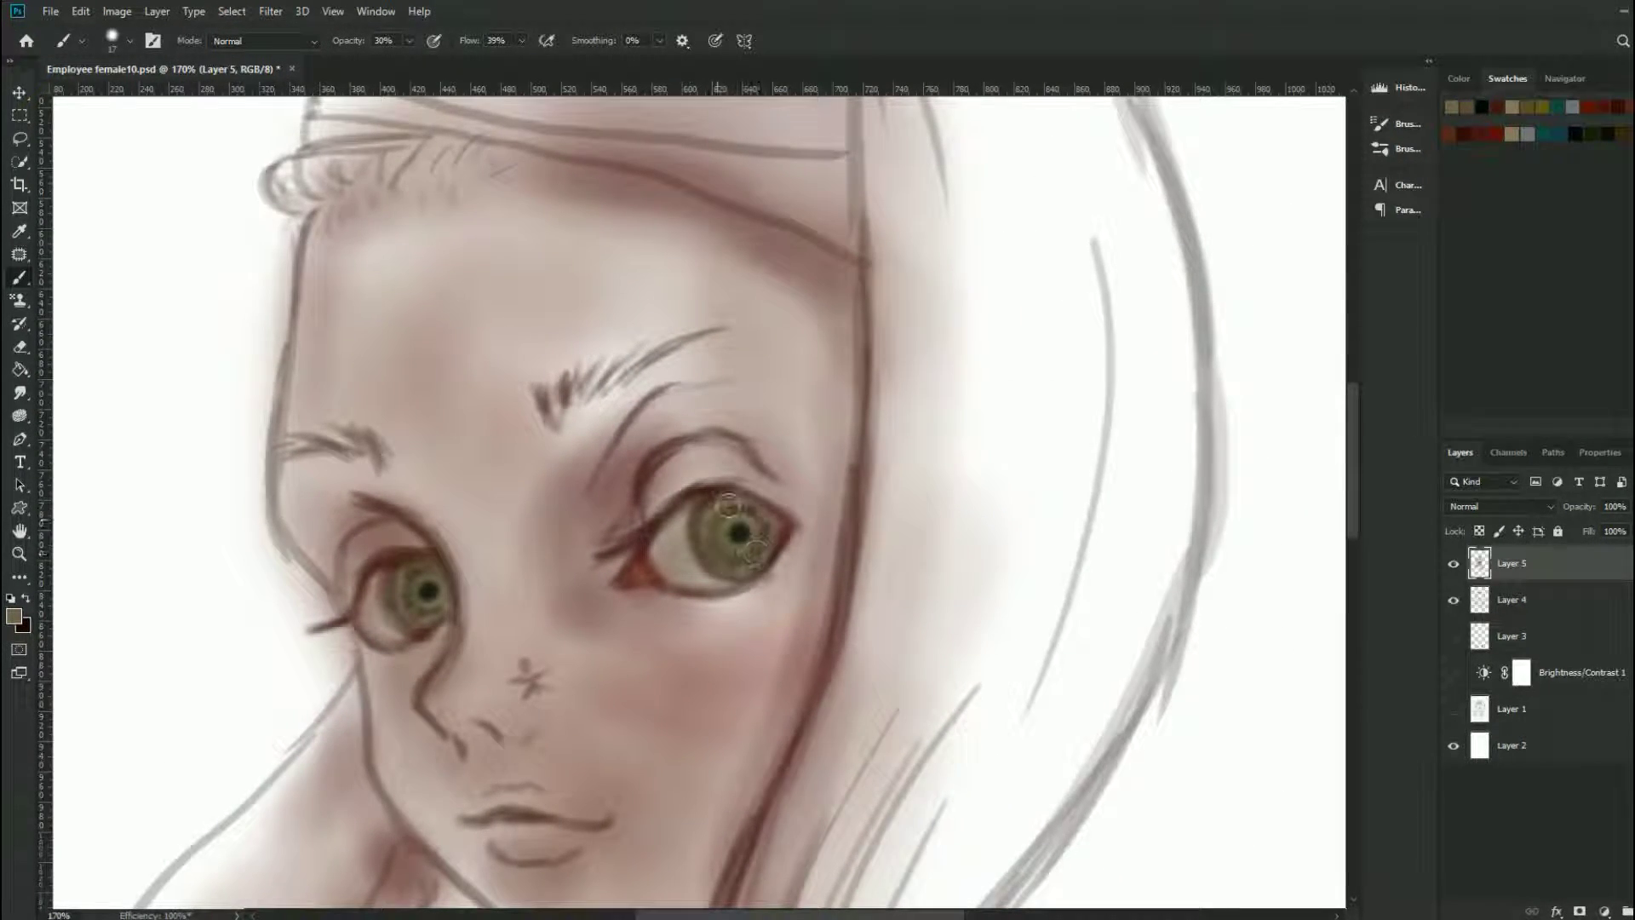
{"action": "left_click_drag", "start_coordinate": [677, 520], "coordinate": [702, 579]}
{"action": "scroll", "coordinate": [695, 510], "scroll_direction": "down", "scroll_amount": 1}
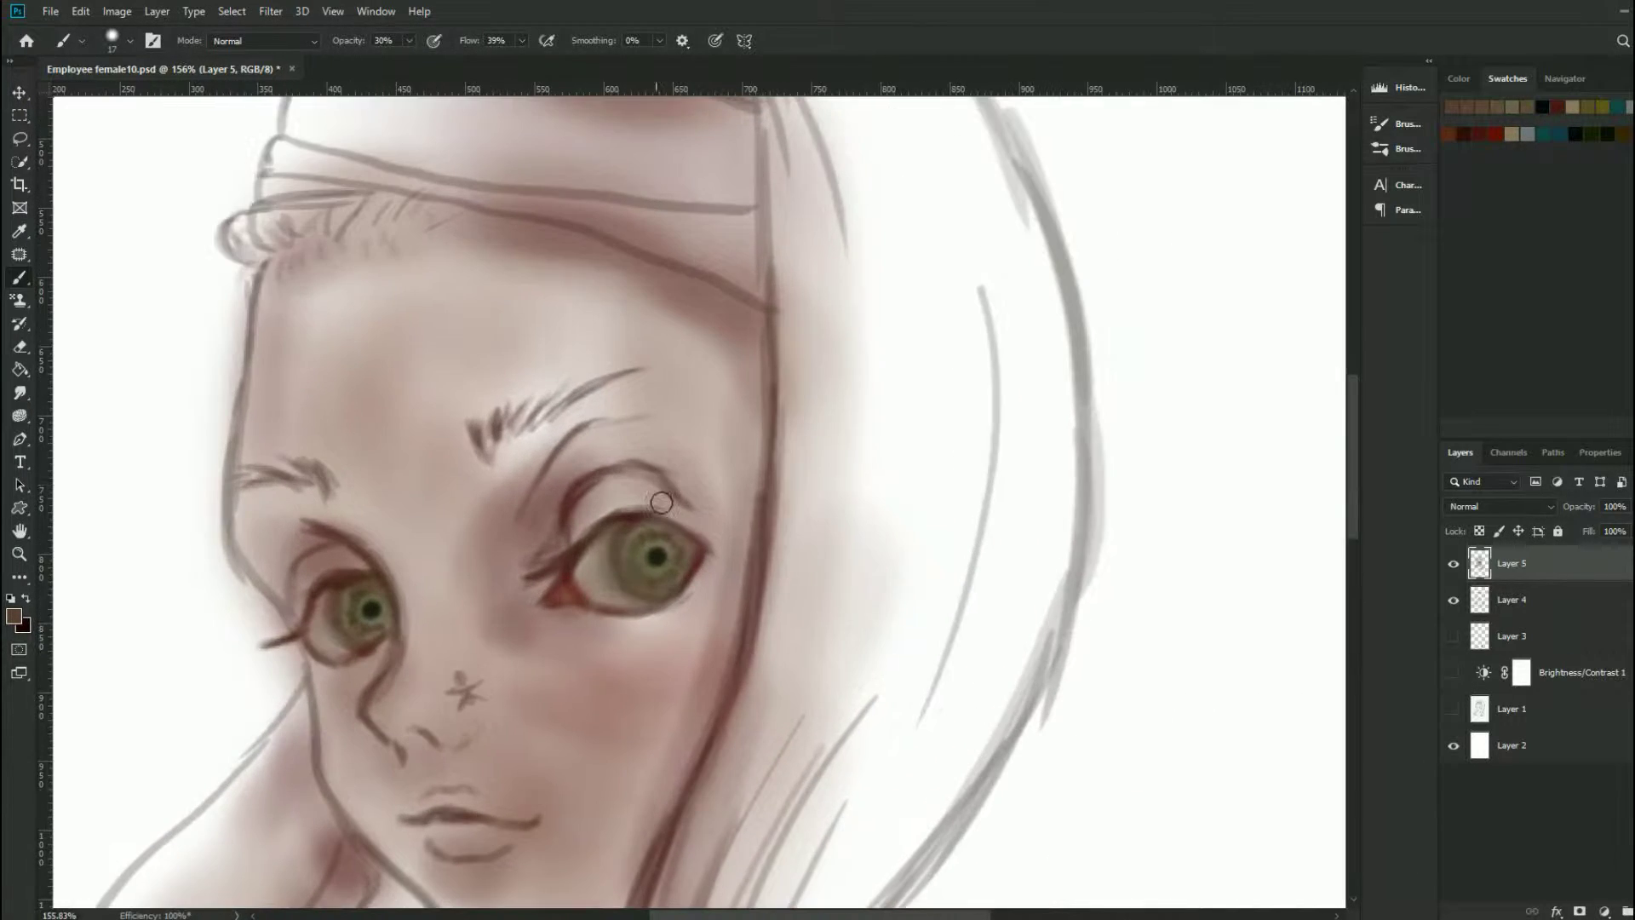
Step: Sample teal and brown tones, switch to a soft brush preset, and set near-black and tan colours
{"action": "right_click", "coordinate": [655, 553], "text": "alt+shift"}
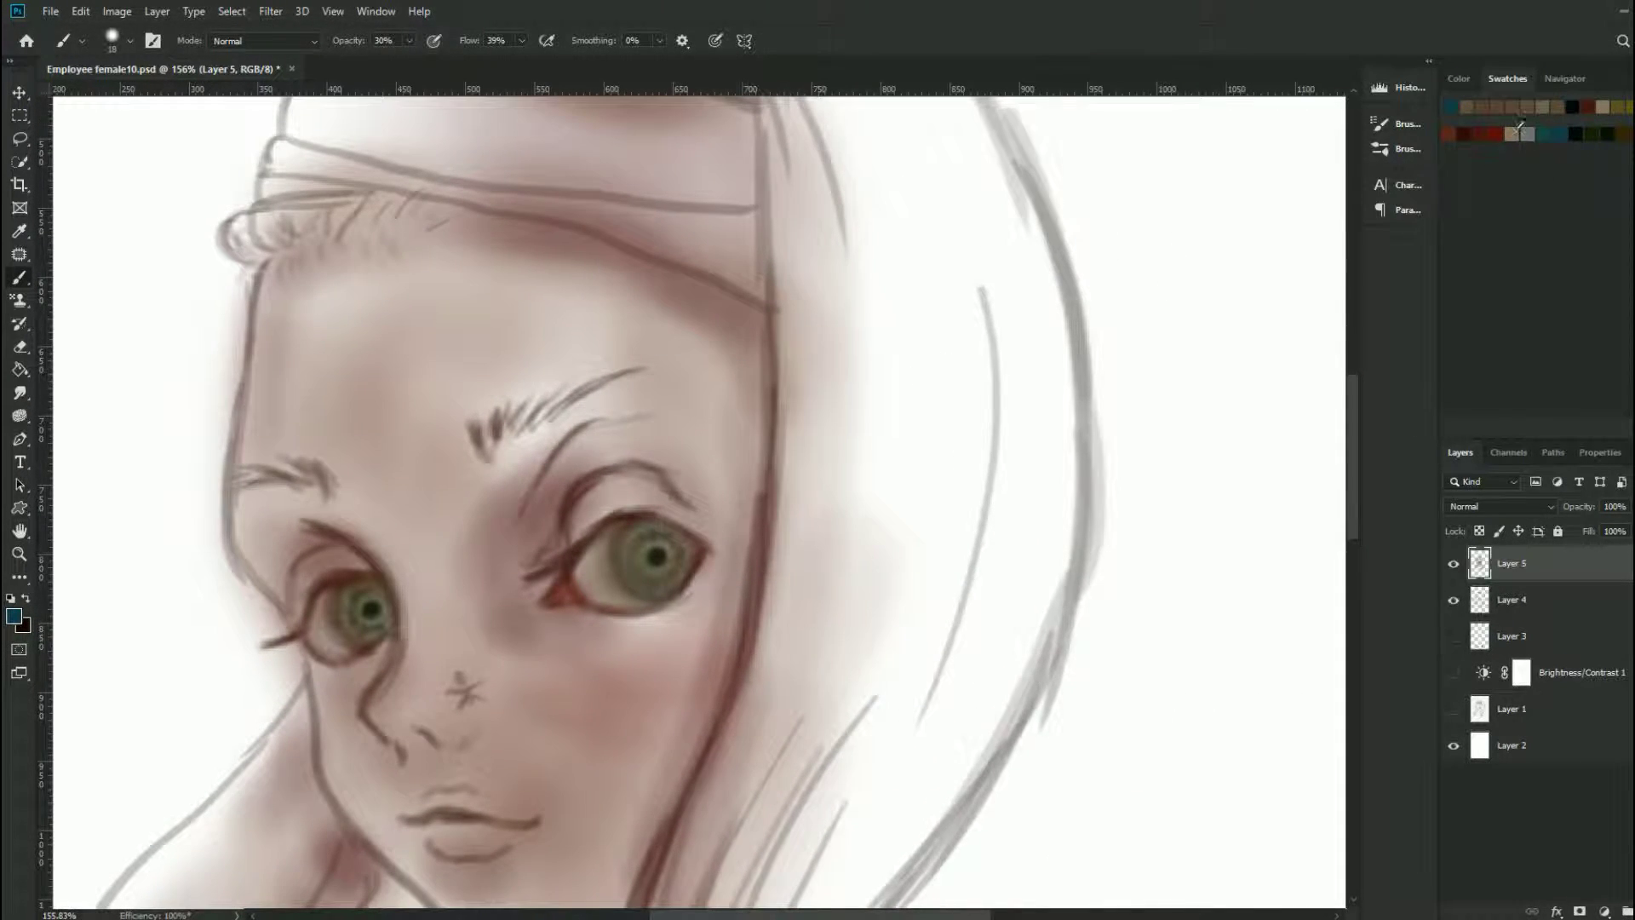
{"action": "right_click", "coordinate": [1113, 591], "text": "alt+shift"}
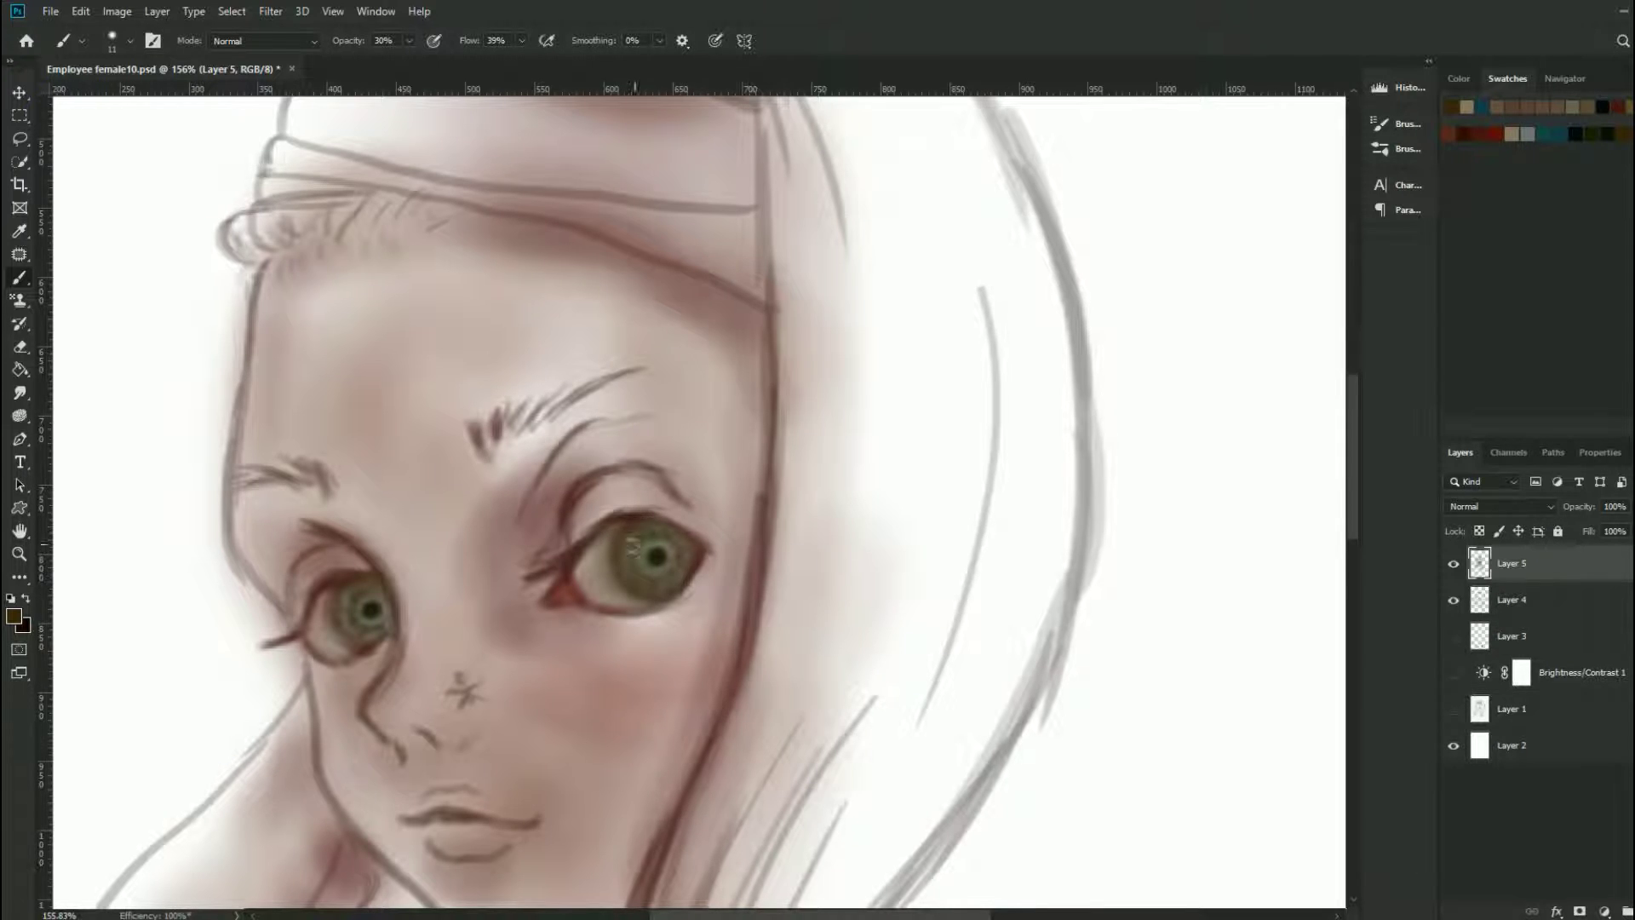
{"action": "scroll", "coordinate": [341, 654], "scroll_direction": "up", "scroll_amount": 2}
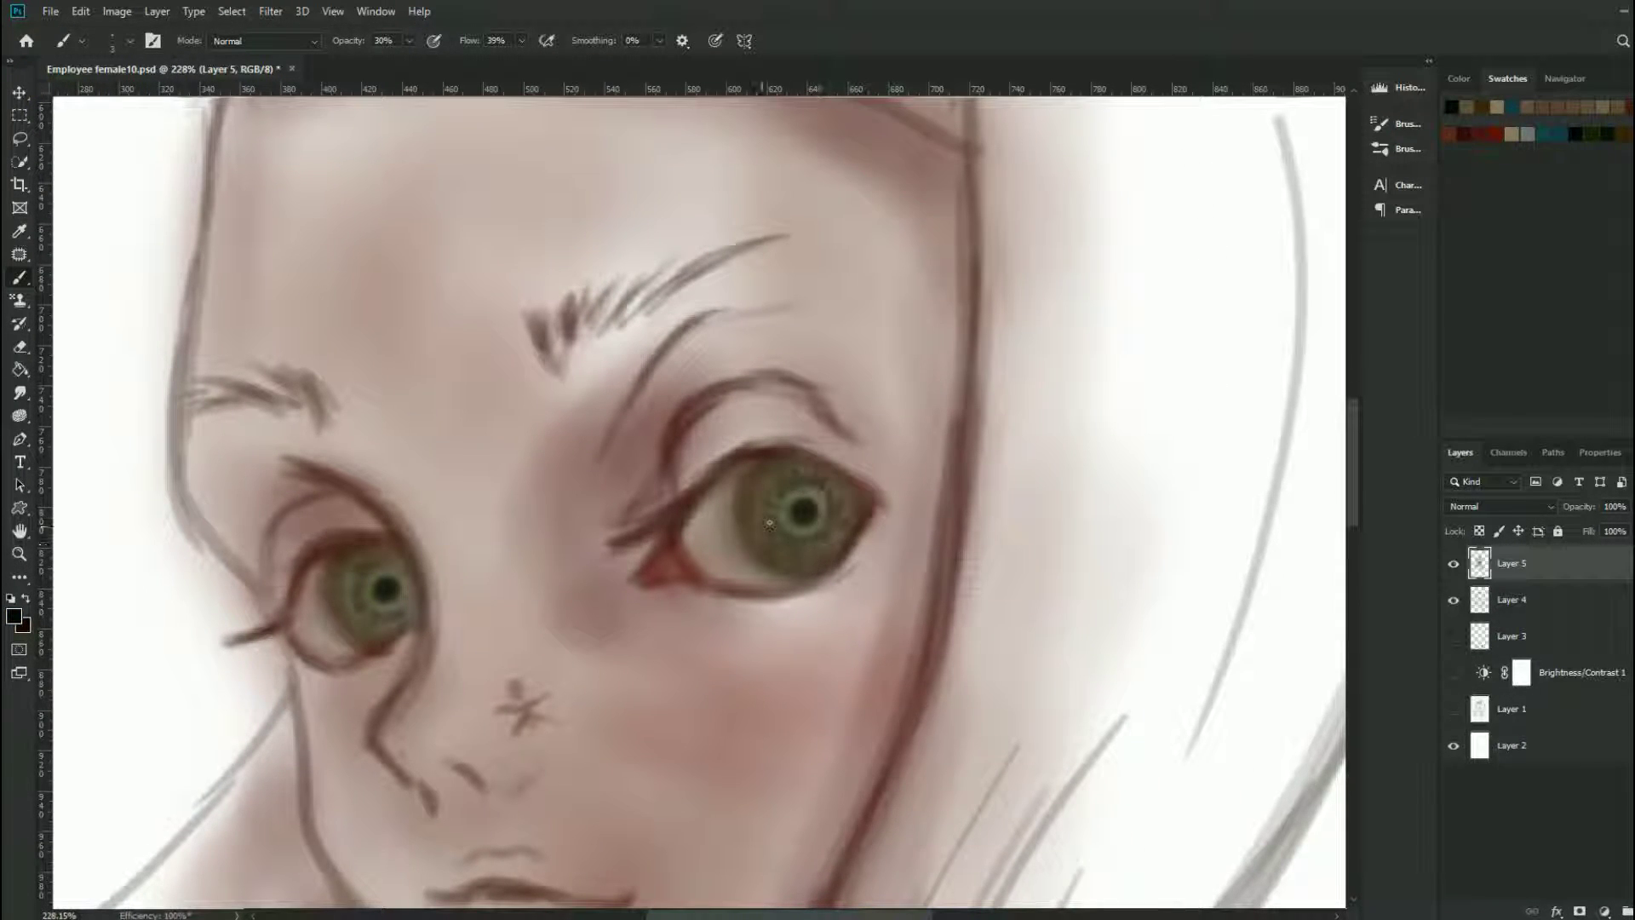
{"action": "right_click", "coordinate": [383, 619], "text": "alt"}
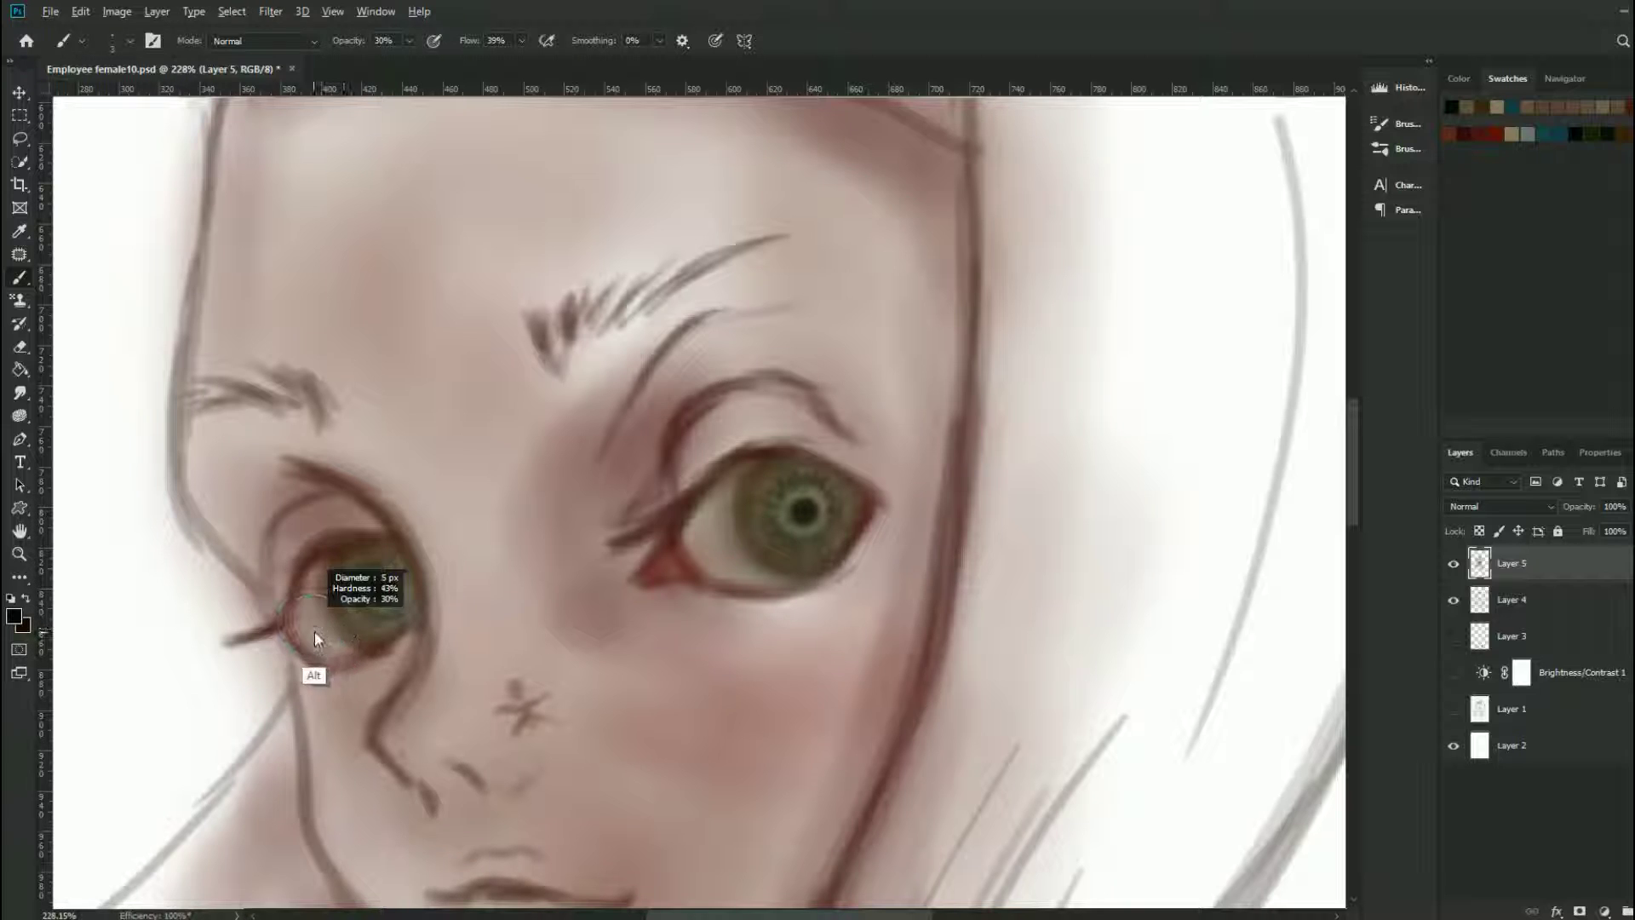
{"action": "left_click", "coordinate": [777, 507], "text": "alt"}
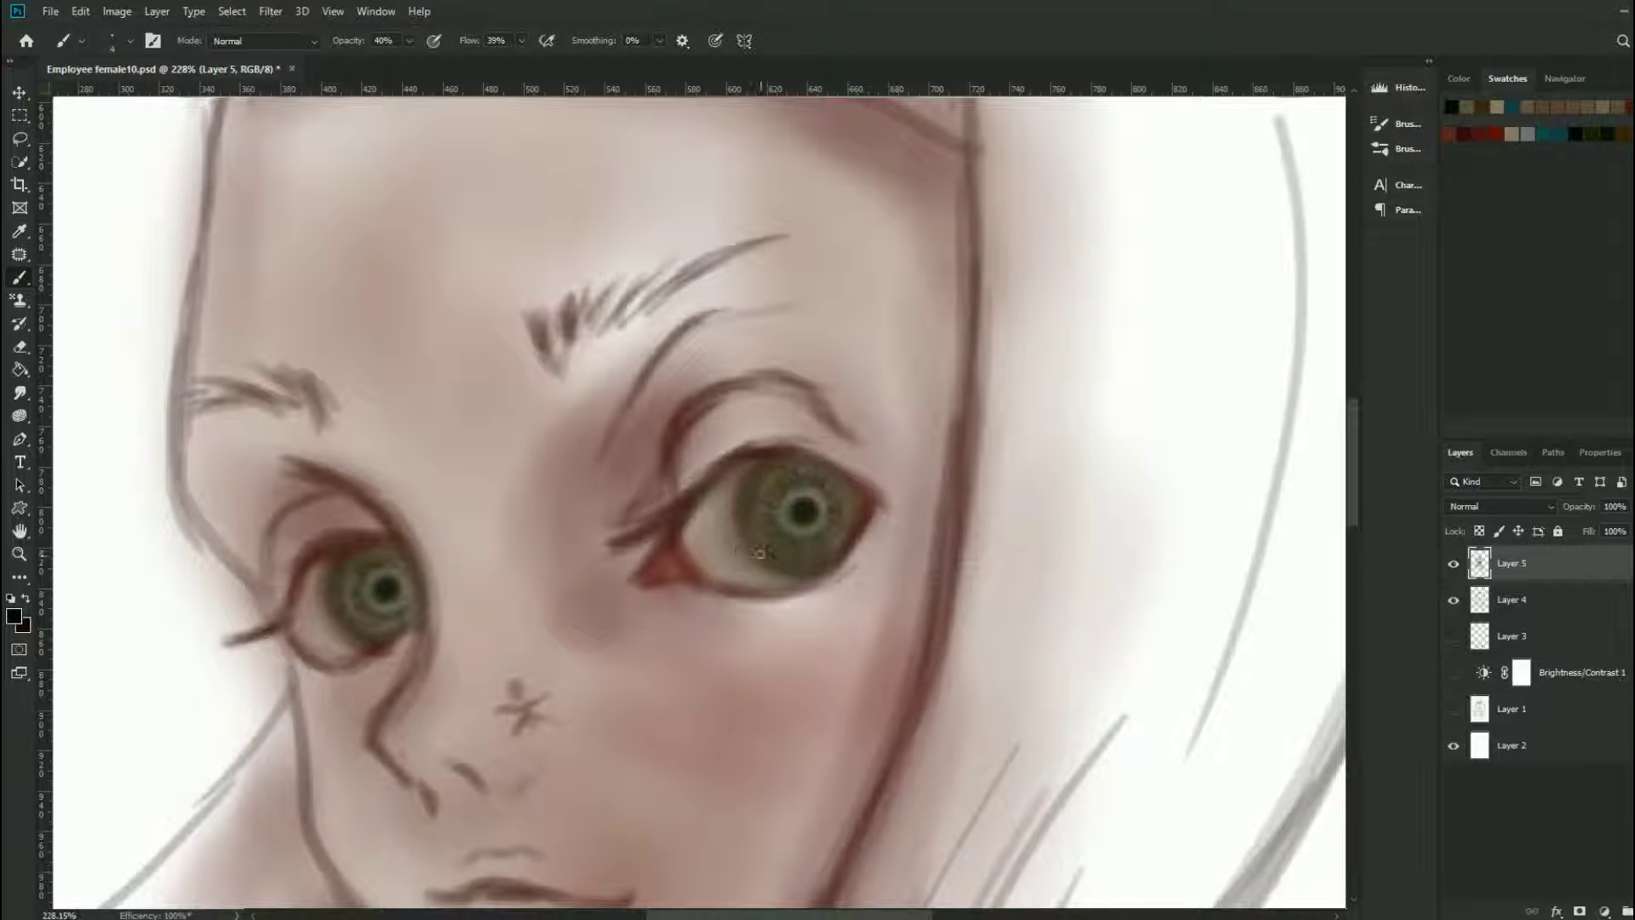
{"action": "right_click", "coordinate": [762, 549]}
{"action": "double_click", "coordinate": [778, 542]}
{"action": "key", "text": "bracketleft"}
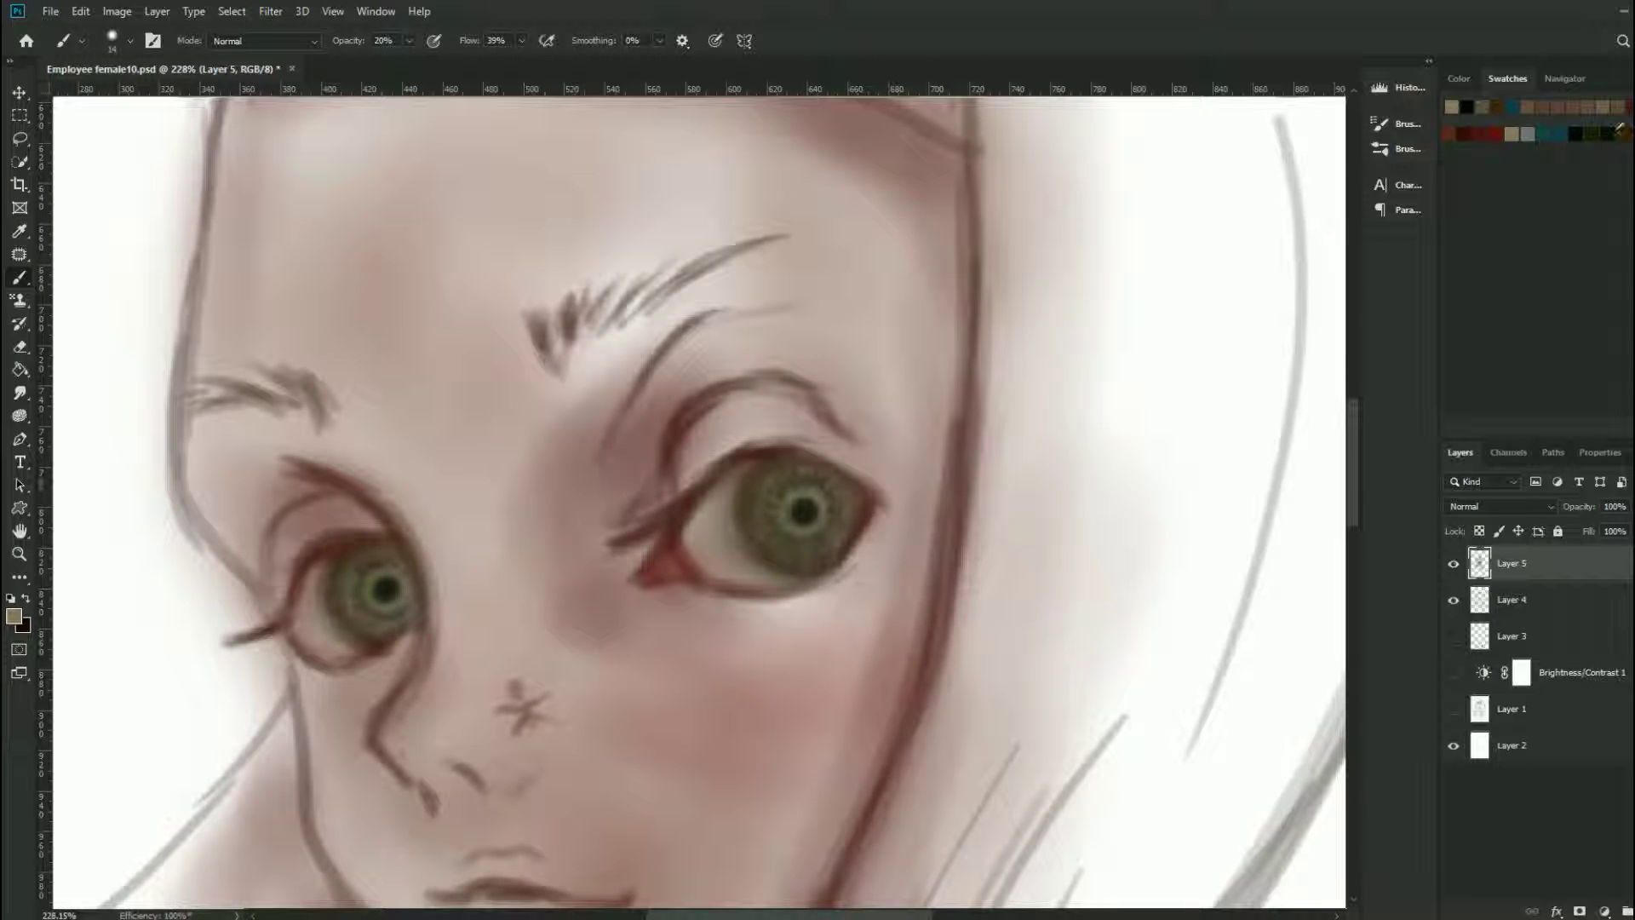
{"action": "left_click", "coordinate": [1618, 128]}
{"action": "key", "text": "bracketleft"}
{"action": "key", "text": "bracketleft"}
{"action": "key", "text": "bracketleft"}
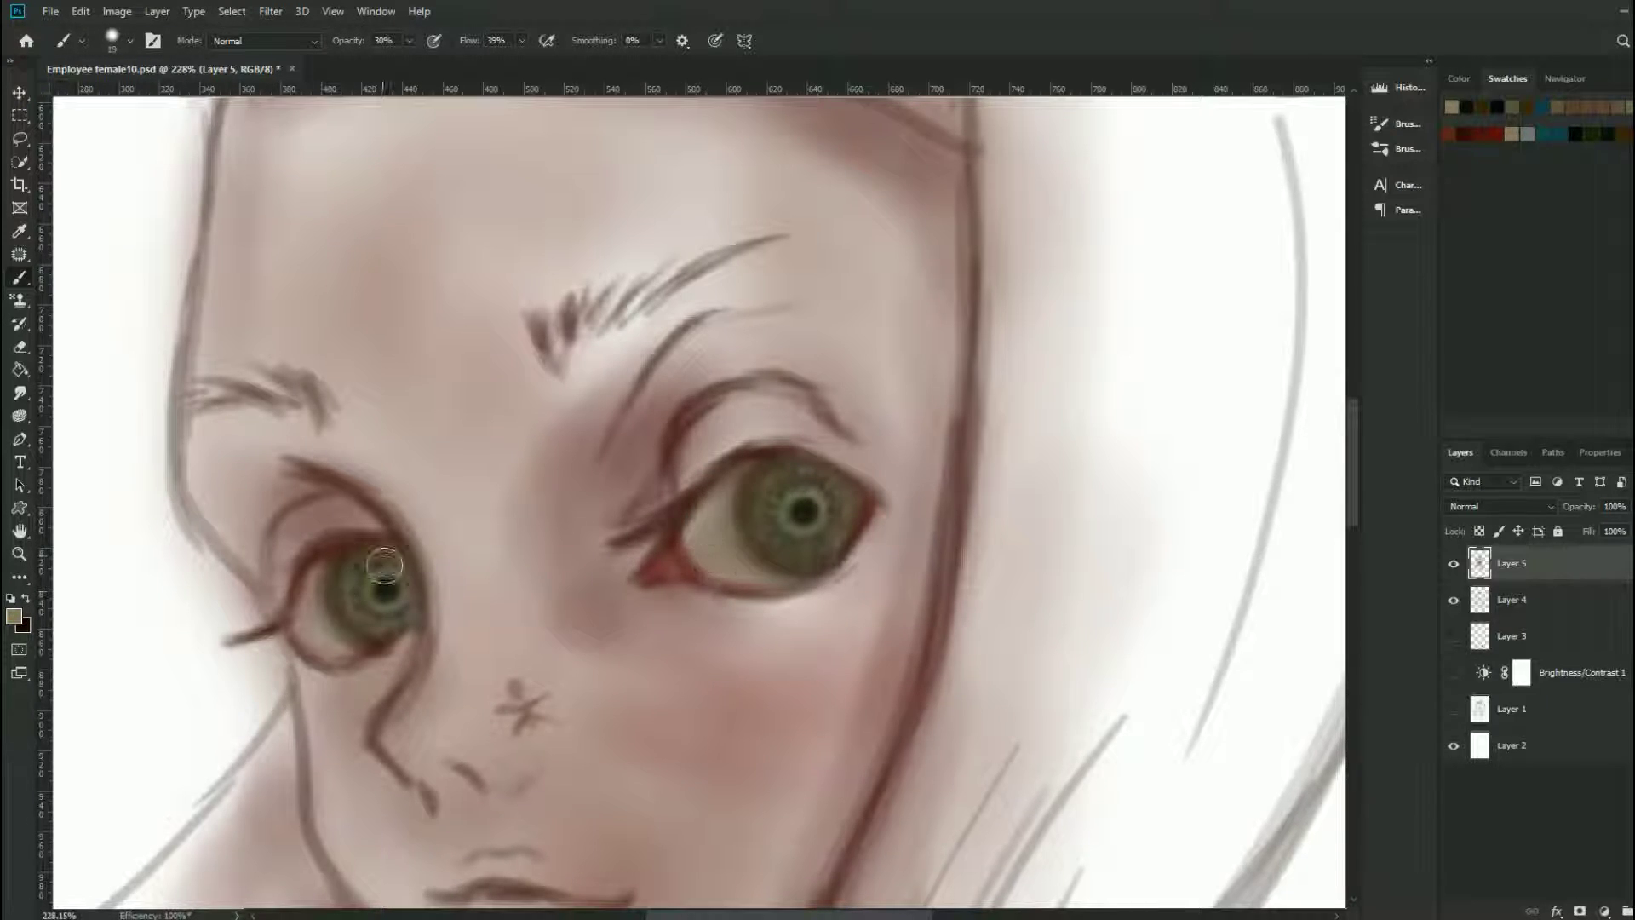
{"action": "left_click", "coordinate": [347, 555], "text": "alt"}
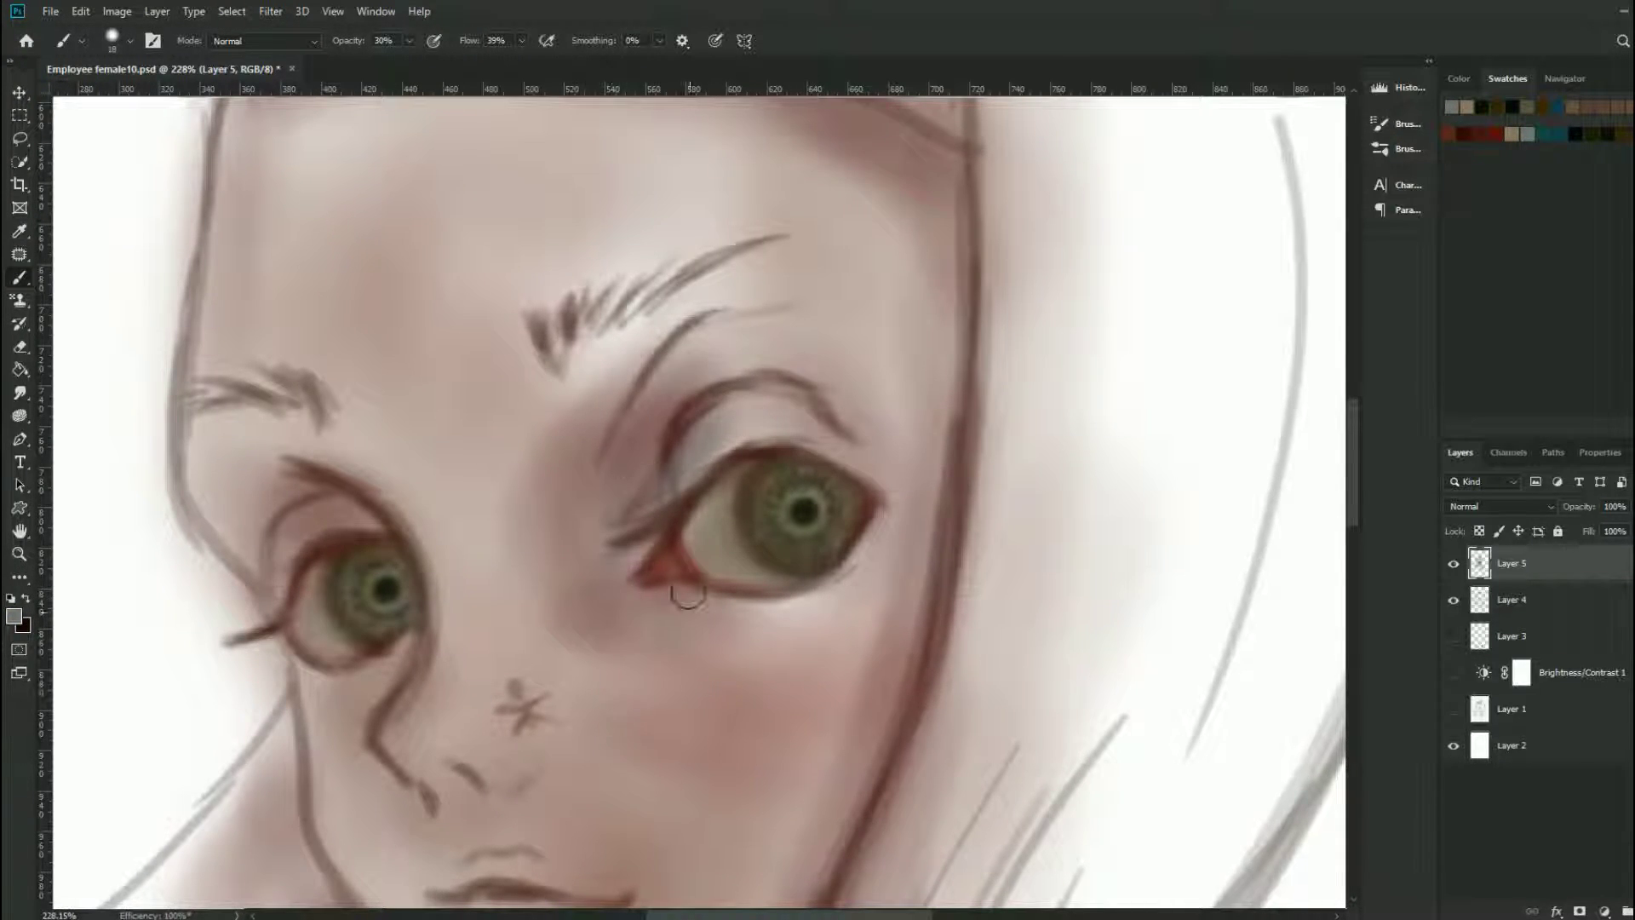
Step: Shade the inner corner of the right eye with a deeper brown
{"action": "scroll", "coordinate": [724, 749], "scroll_direction": "down", "scroll_amount": 5}
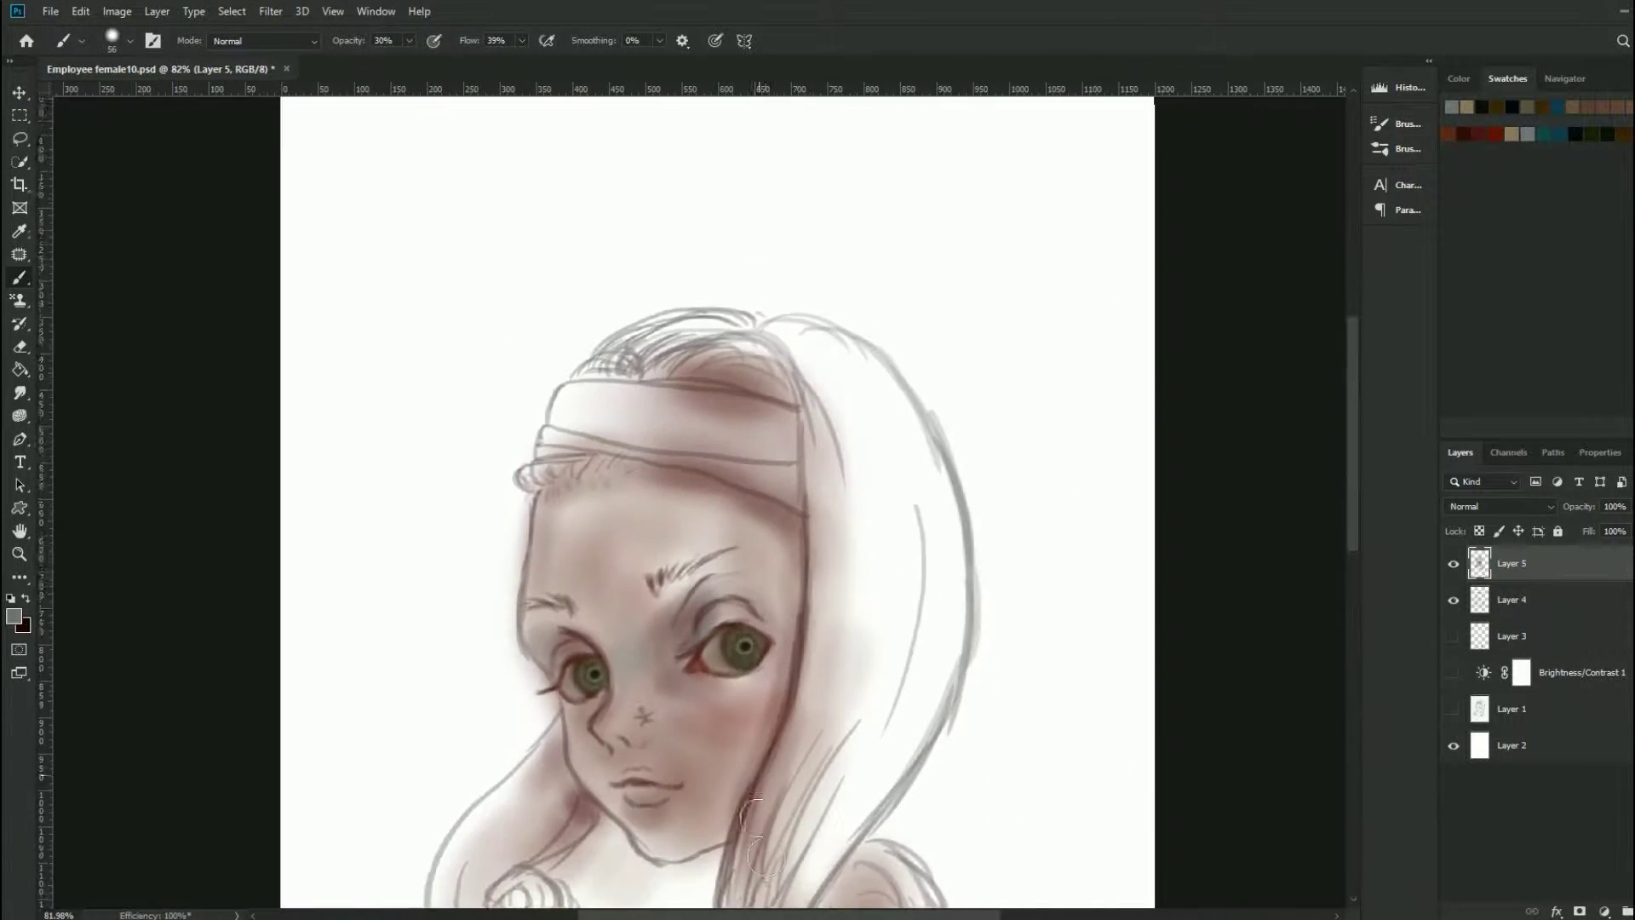
{"action": "scroll", "coordinate": [753, 847], "scroll_direction": "up", "scroll_amount": 1}
{"action": "left_click", "coordinate": [686, 681], "text": "alt"}
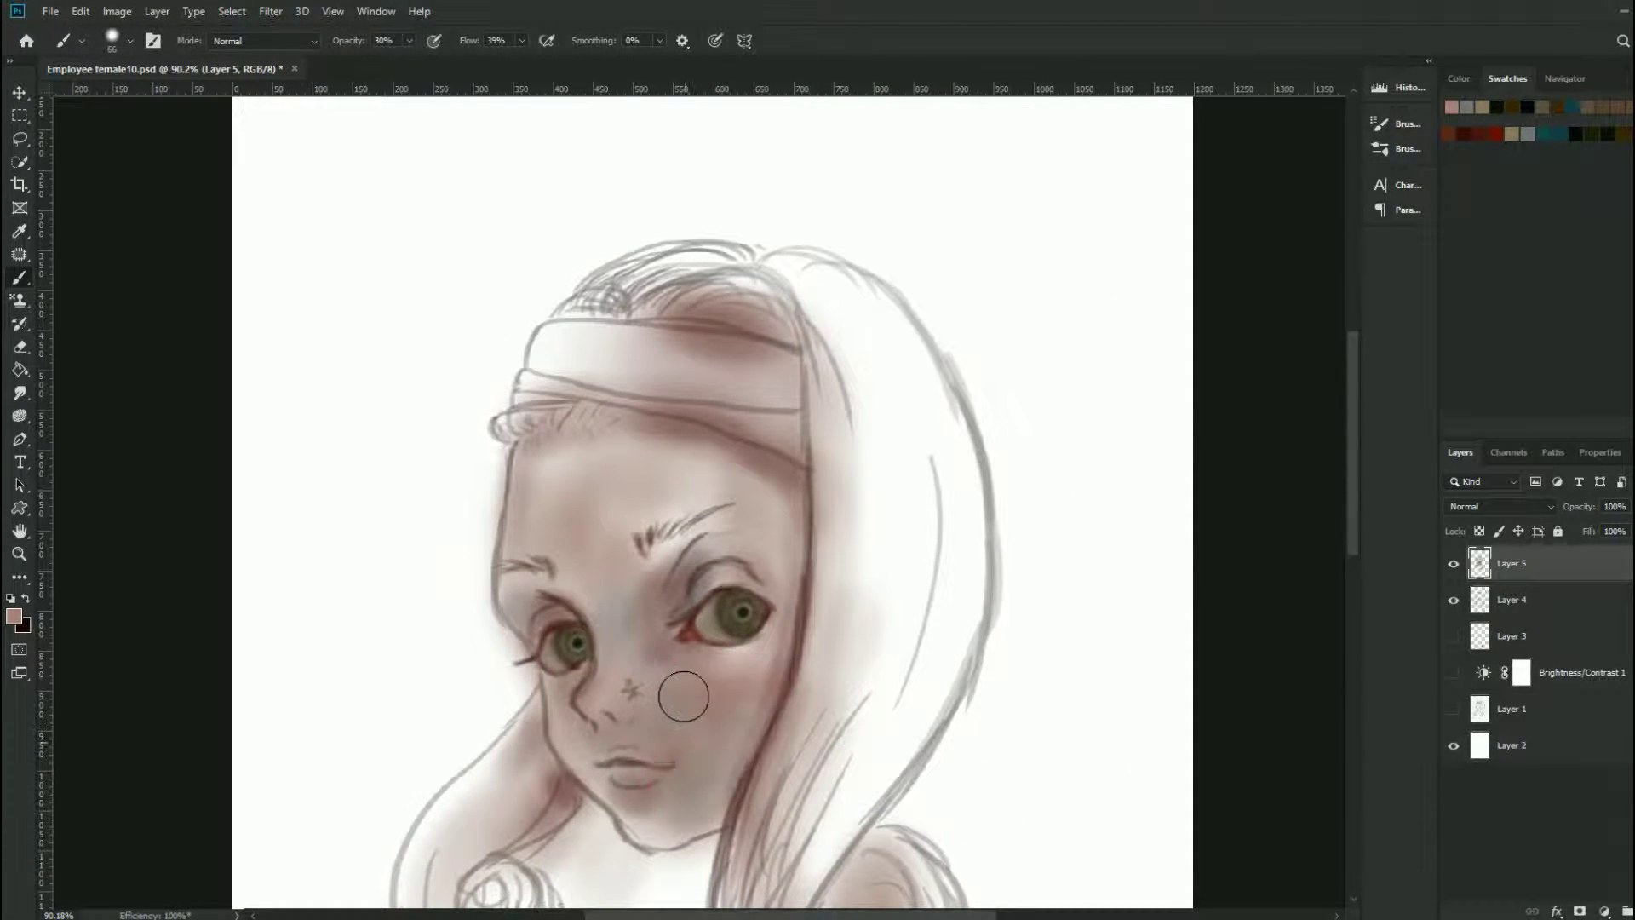
{"action": "left_click", "coordinate": [600, 520], "text": "alt"}
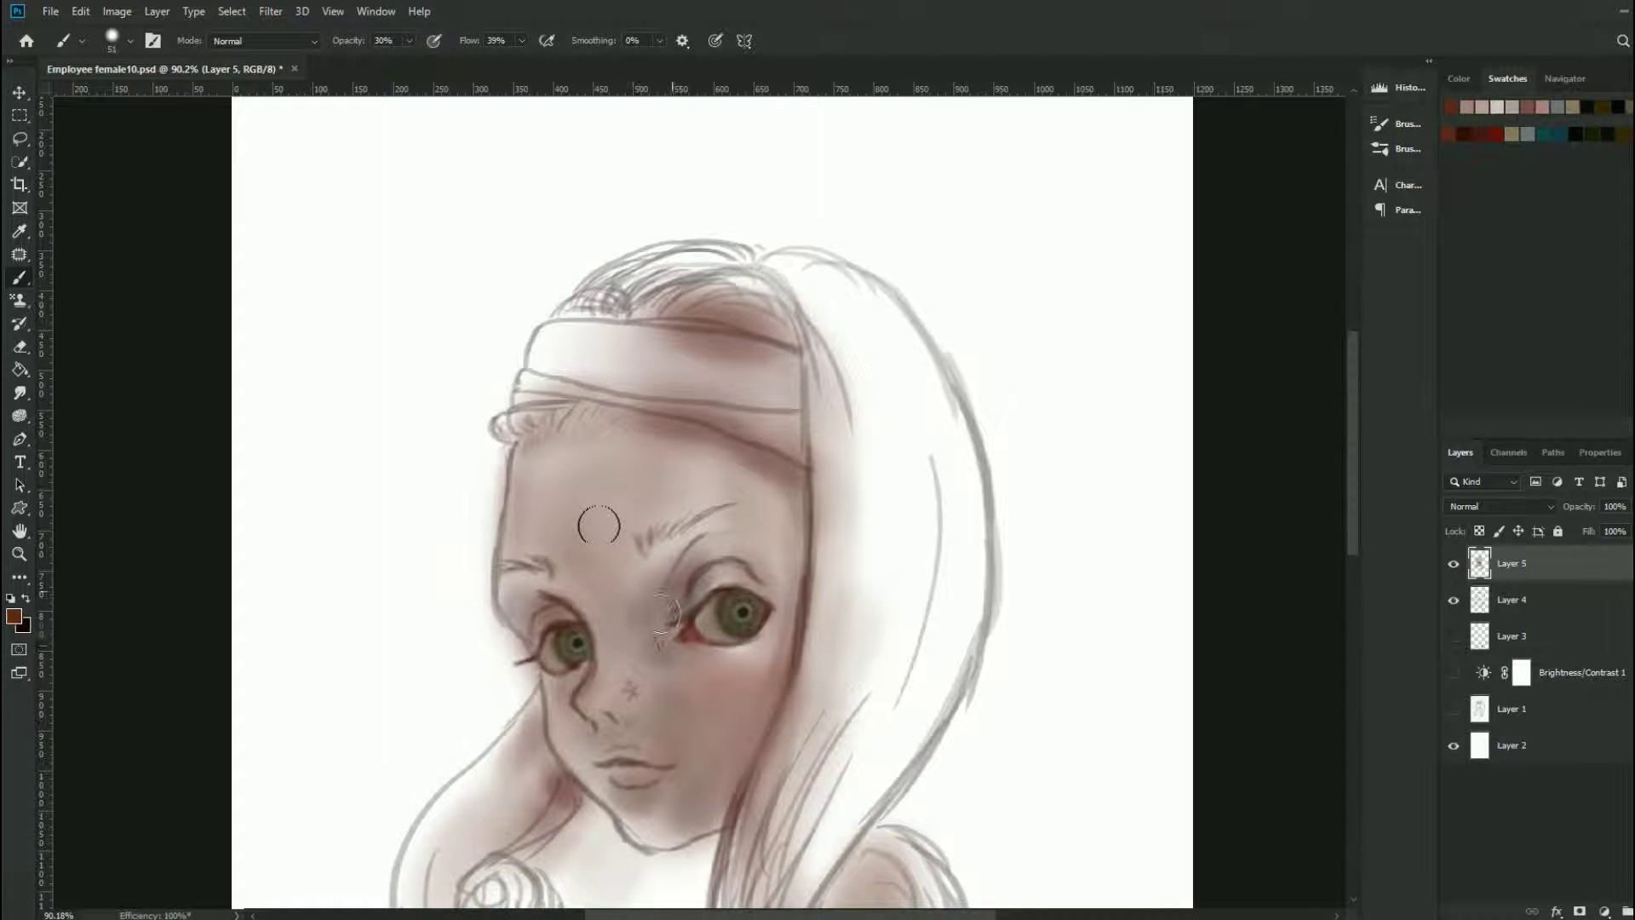
{"action": "key", "text": "bracketleft"}
{"action": "key", "text": "bracketleft"}
{"action": "key", "text": "bracketleft"}
{"action": "left_click_drag", "start_coordinate": [669, 630], "coordinate": [686, 564]}
{"action": "key", "text": "bracketright"}
{"action": "key", "text": "bracketright"}
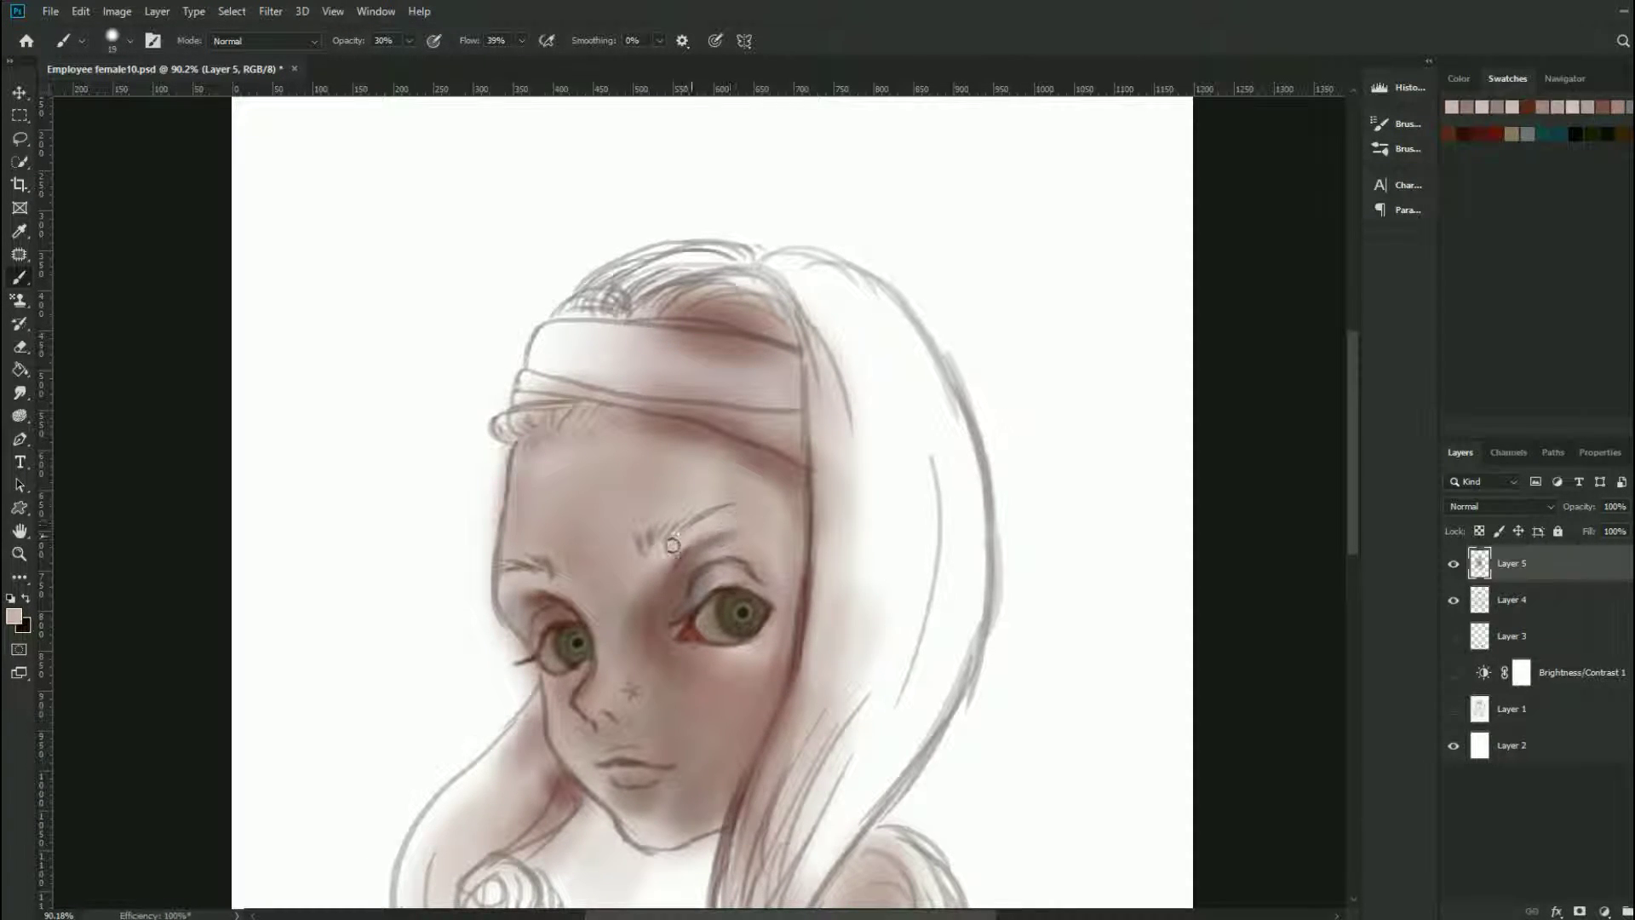
Step: Sample skin and shadow tones and paint a dark red shadow beside the nose bridge
{"action": "left_click", "coordinate": [753, 568], "text": "alt"}
{"action": "left_click", "coordinate": [729, 549], "text": "alt"}
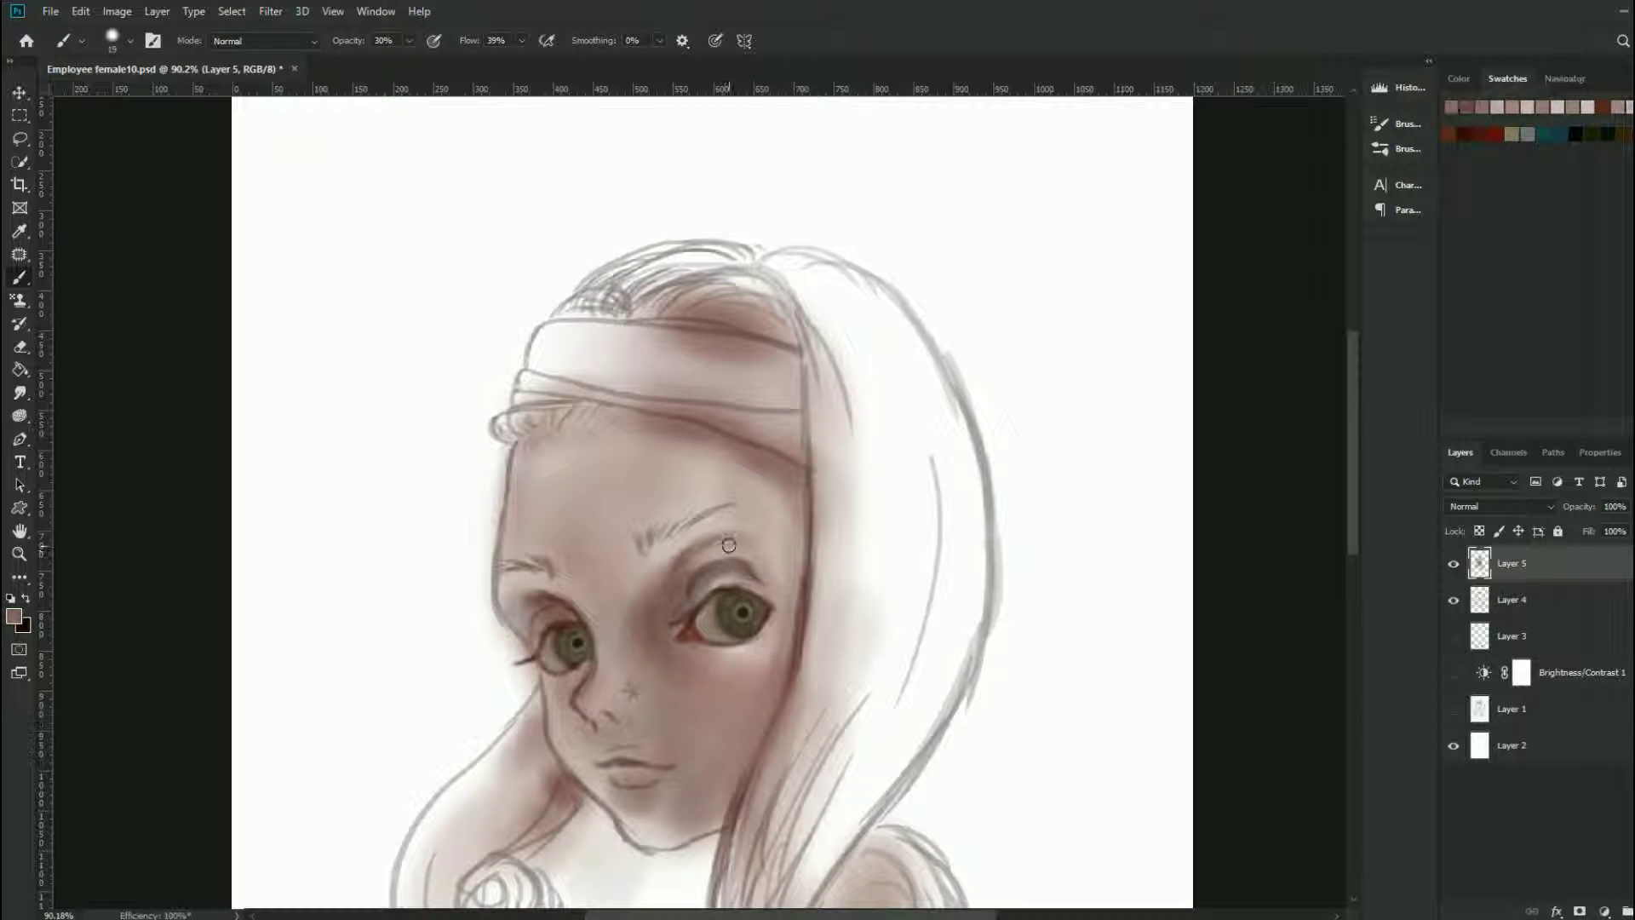
{"action": "left_click", "coordinate": [688, 559], "text": "alt"}
{"action": "left_click", "coordinate": [686, 555], "text": "alt"}
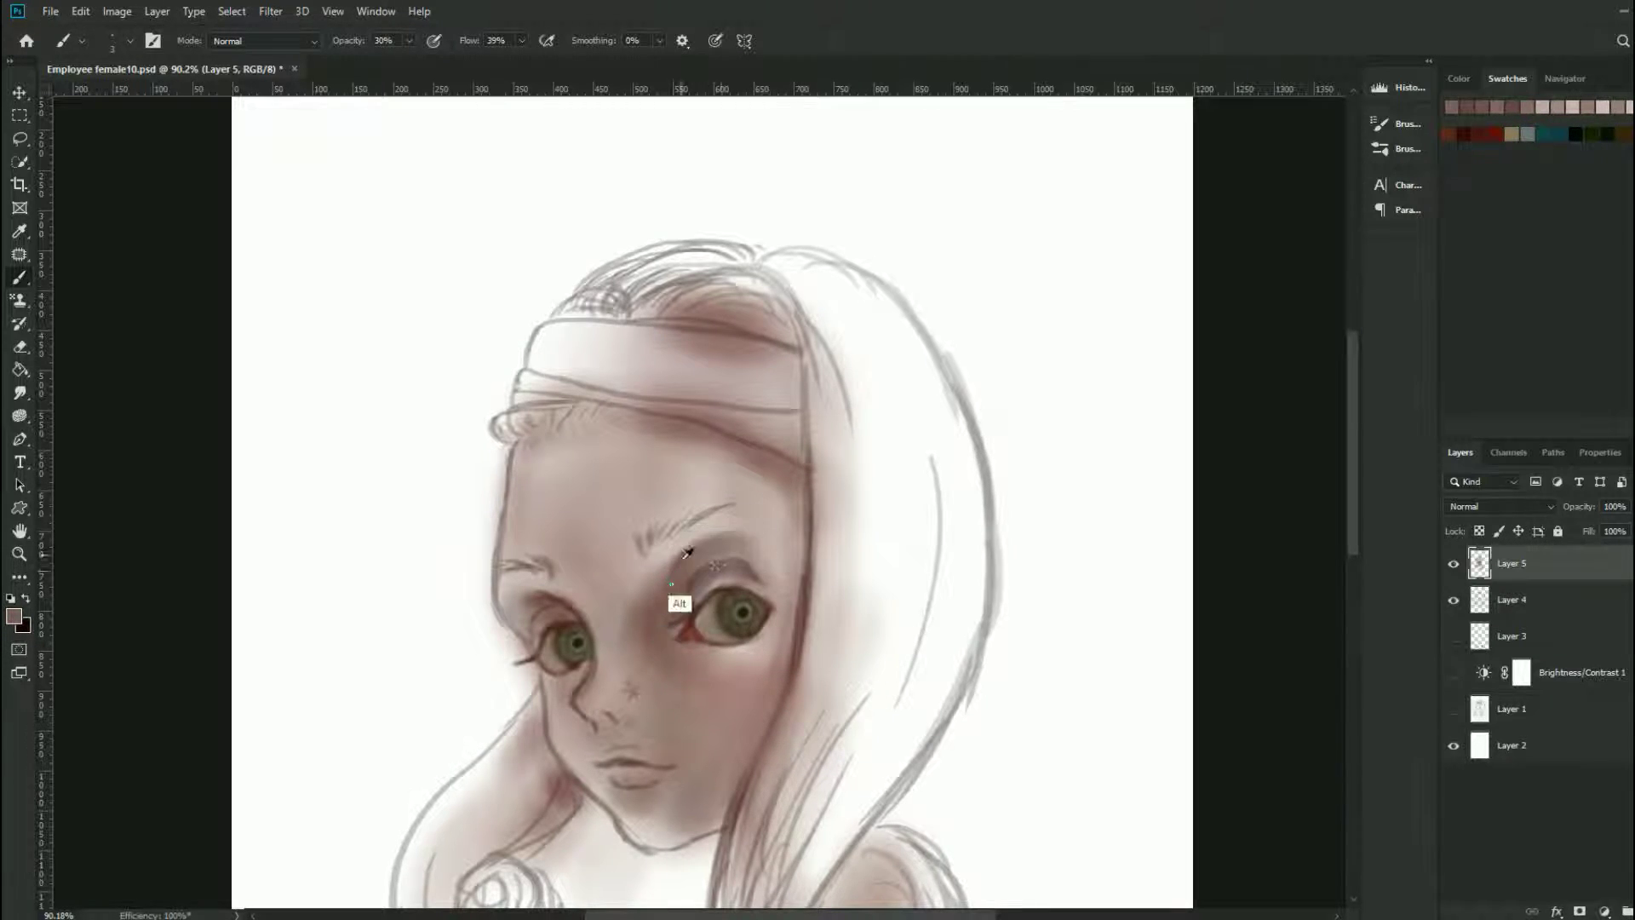
{"action": "left_click", "coordinate": [1604, 132]}
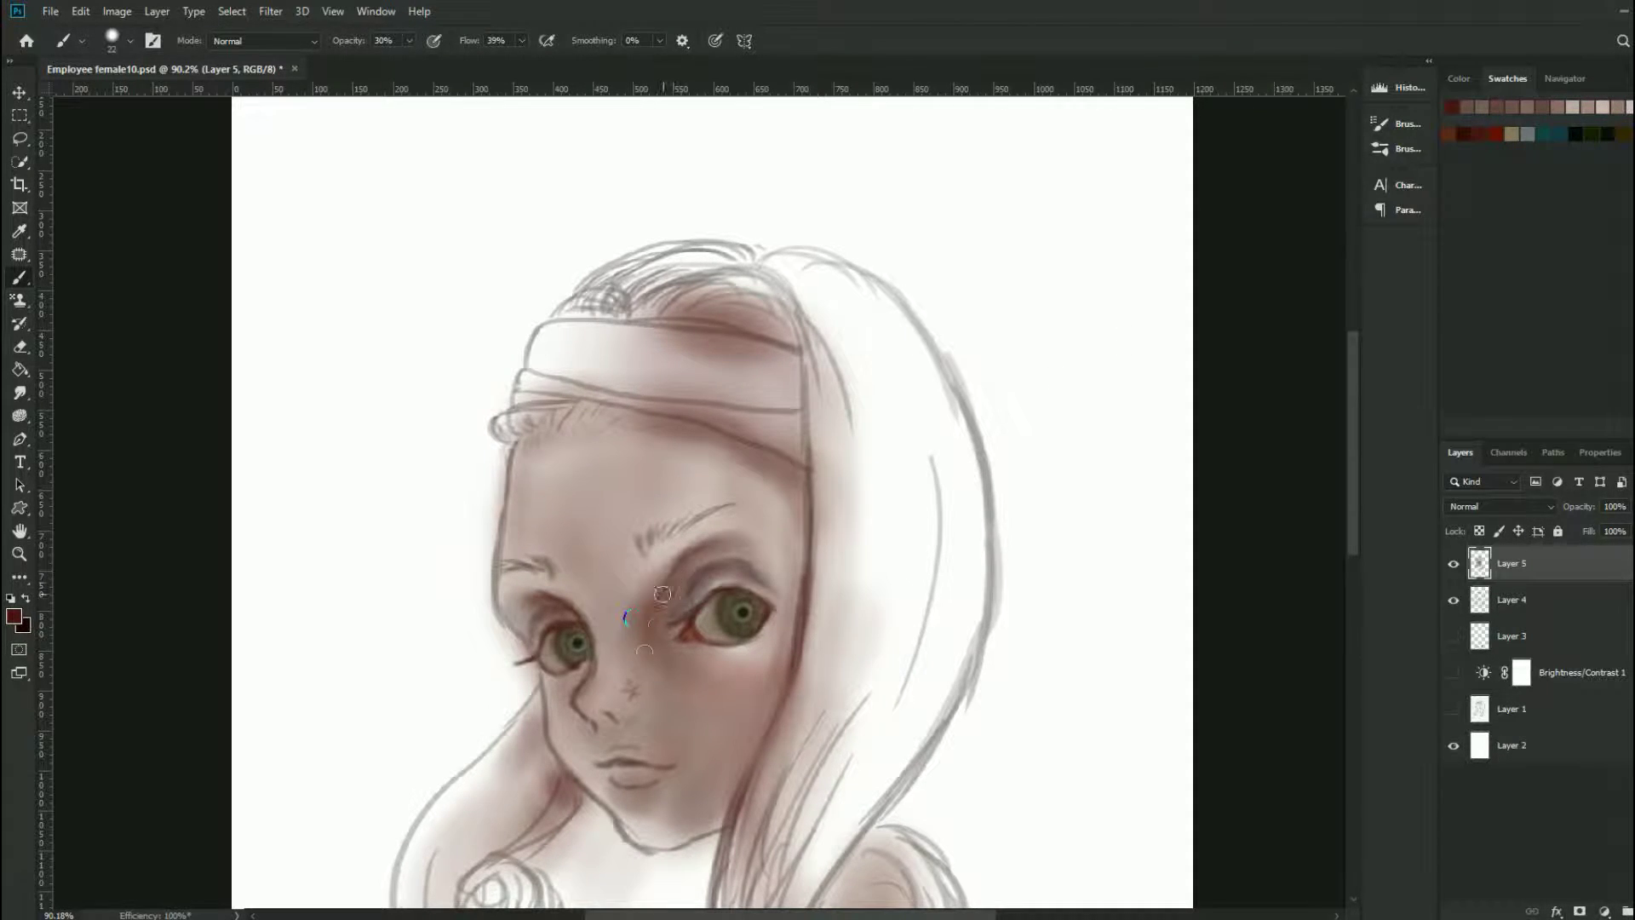
{"action": "left_click_drag", "start_coordinate": [677, 589], "coordinate": [655, 634]}
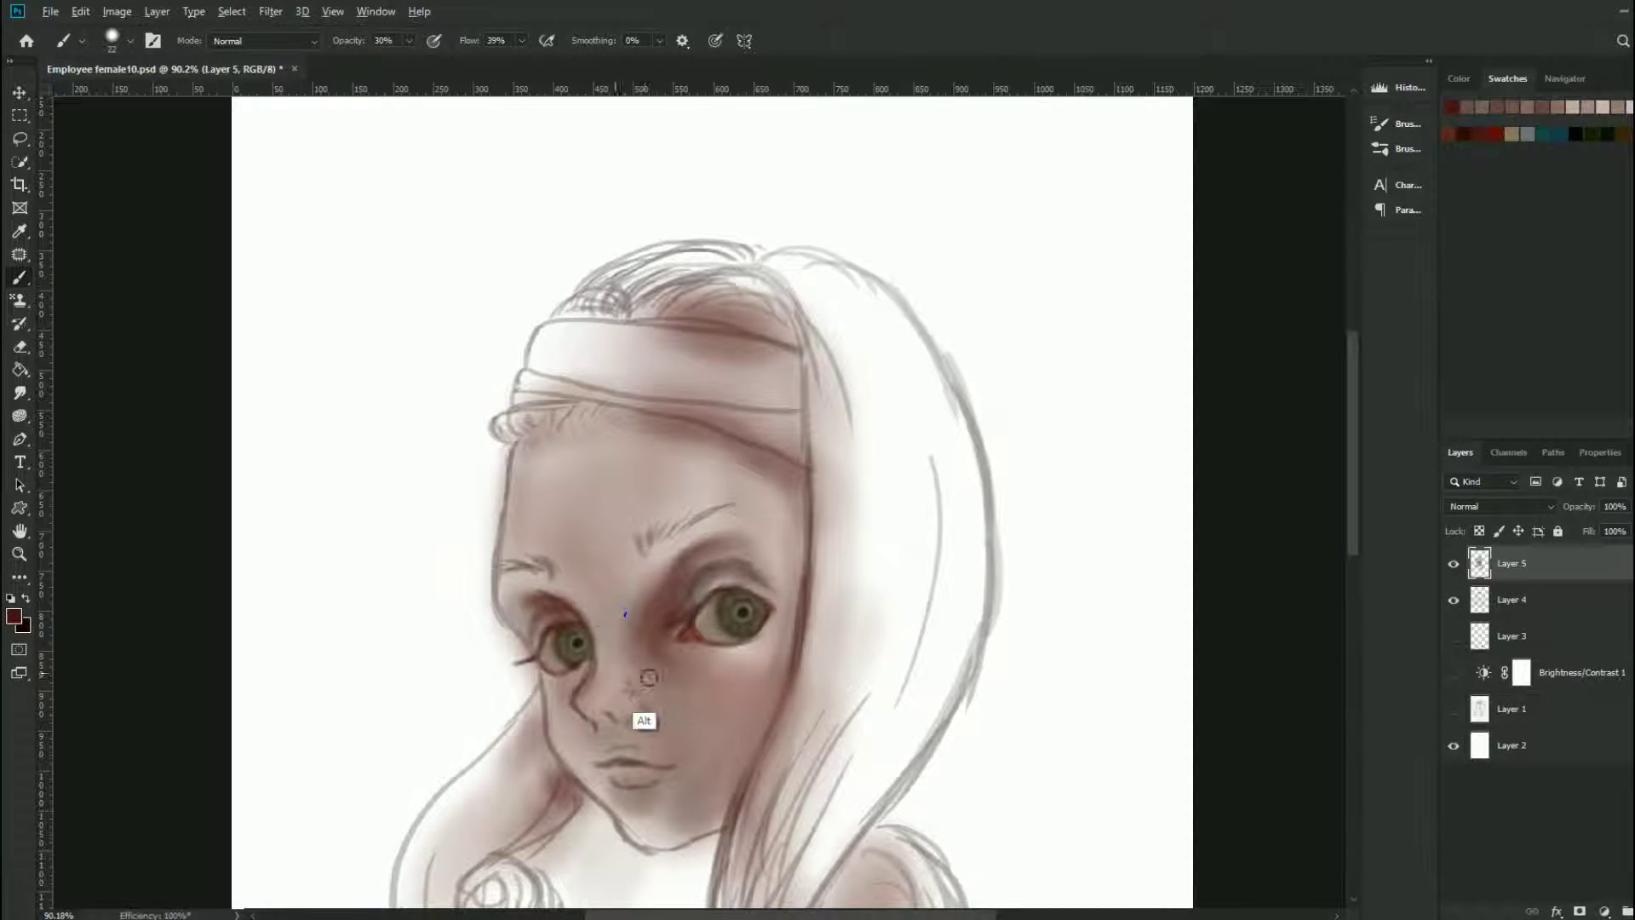
Step: Sample the cheek and pinkish skin tones and shrink the brush slightly
{"action": "left_click", "coordinate": [749, 673], "text": "alt"}
{"action": "key", "text": "bracketleft"}
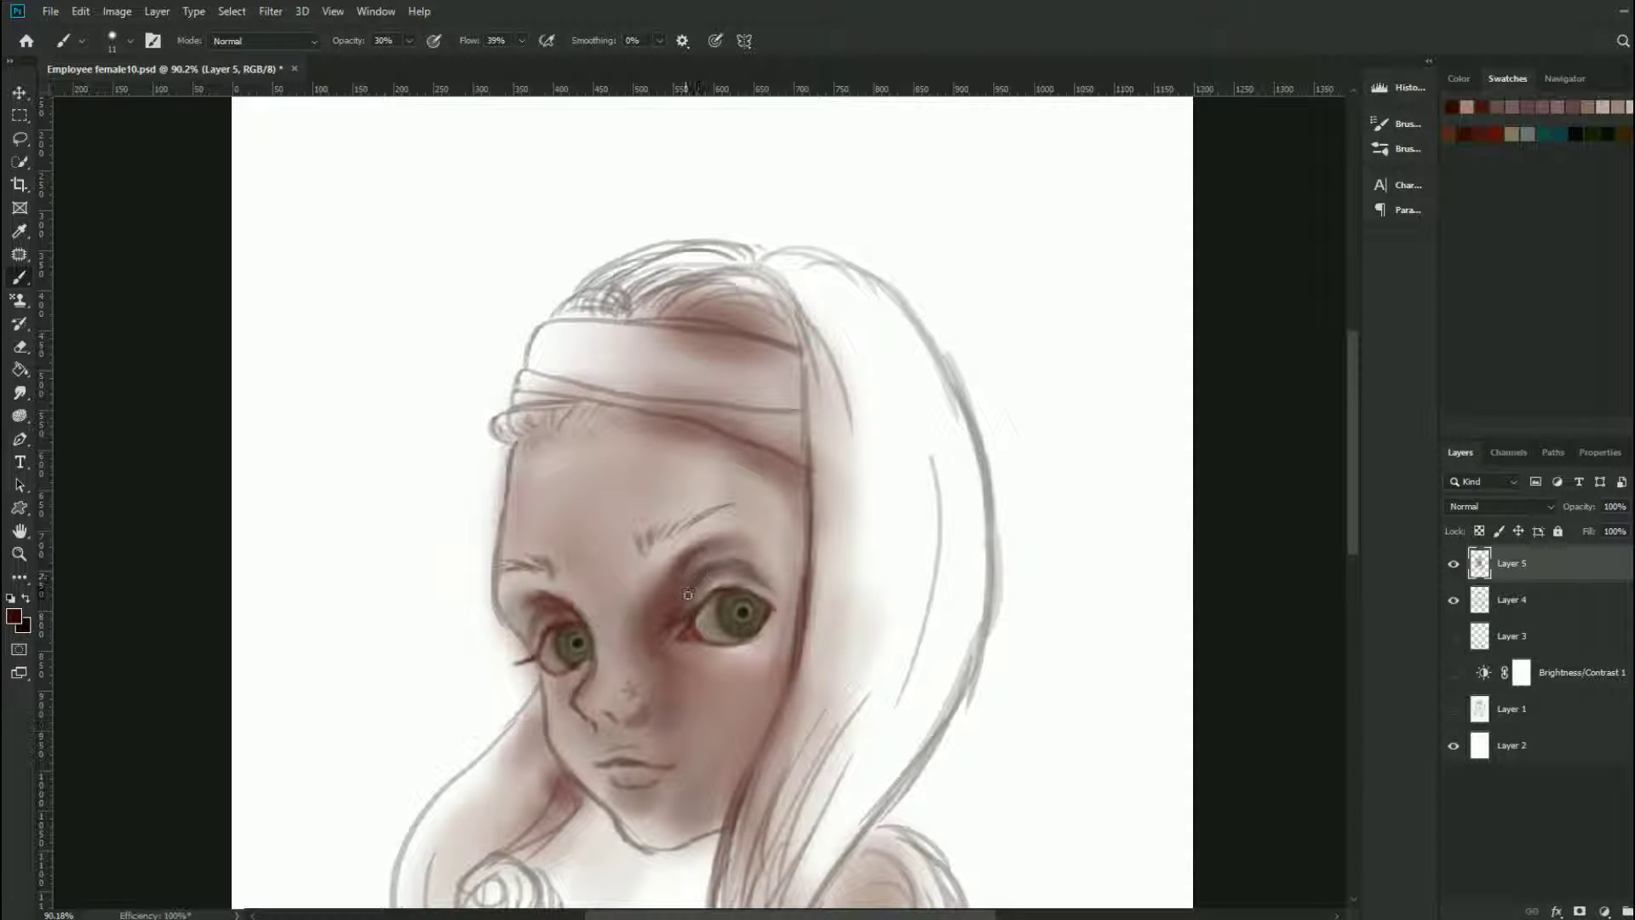
{"action": "scroll", "coordinate": [975, 779], "scroll_direction": "up", "scroll_amount": 2}
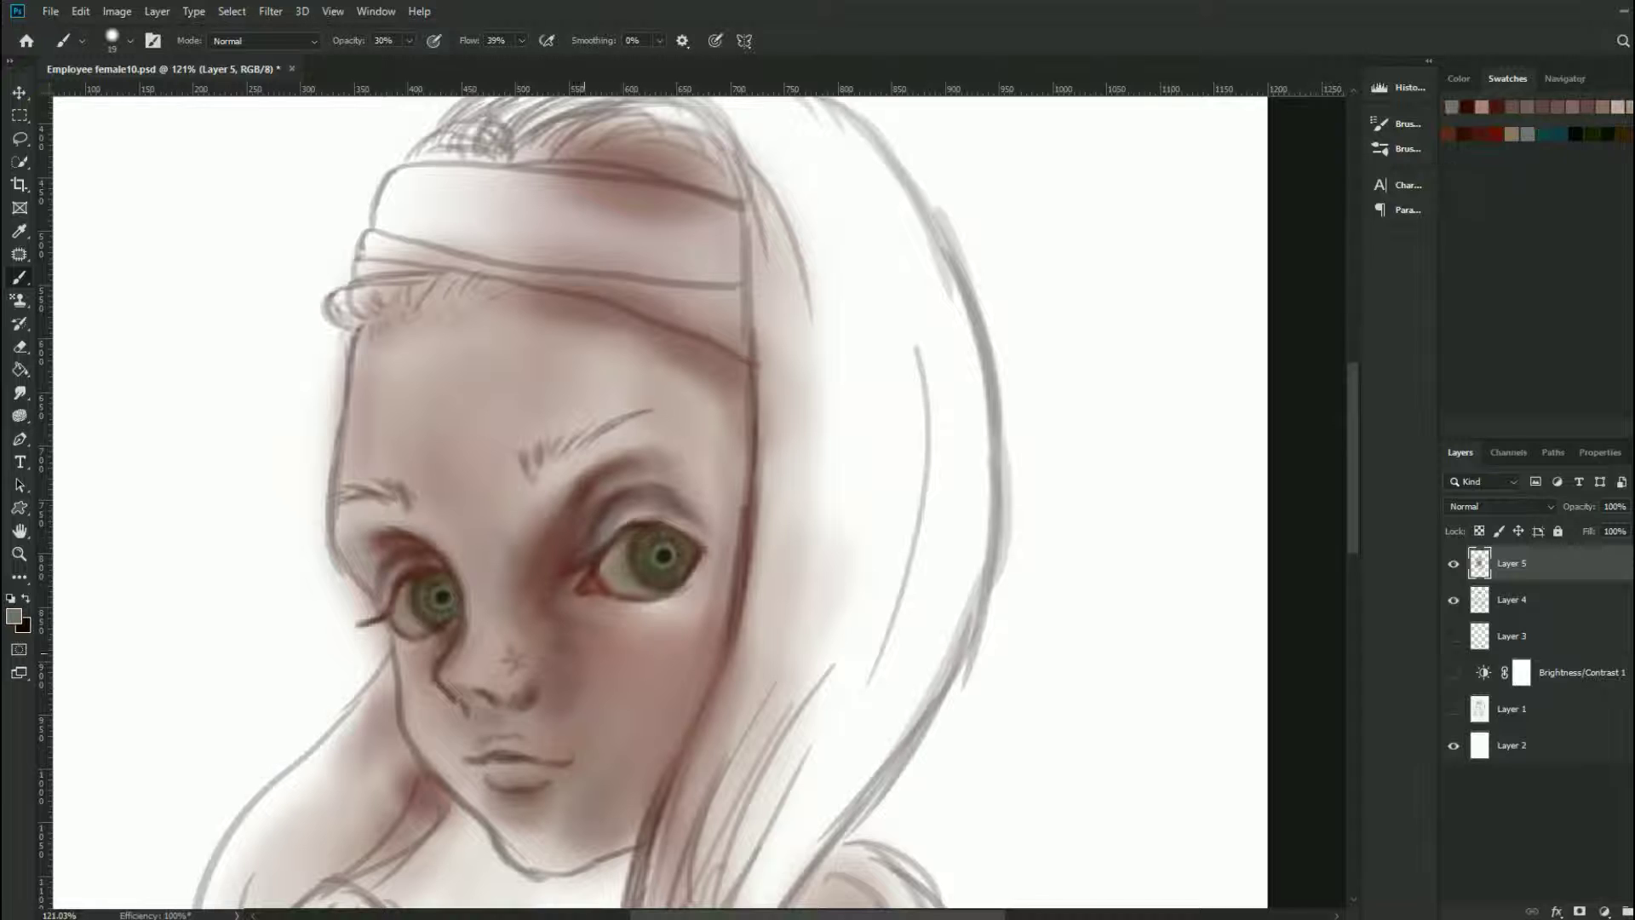
{"action": "left_click", "coordinate": [514, 632], "text": "alt"}
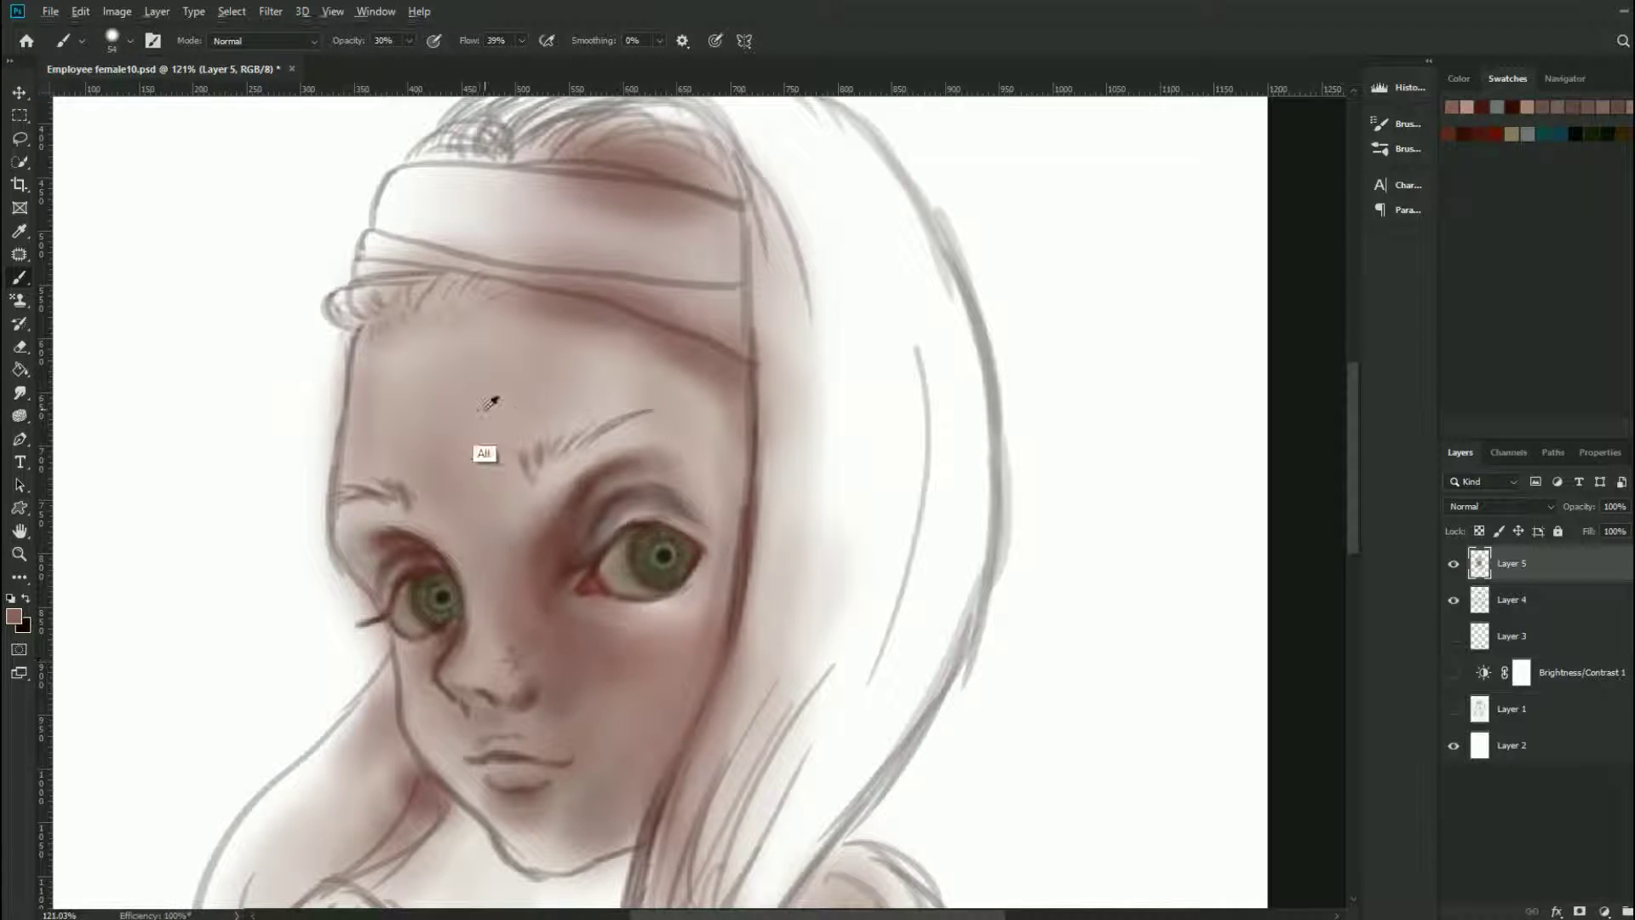
{"action": "left_click_drag", "start_coordinate": [482, 707], "coordinate": [467, 707]}
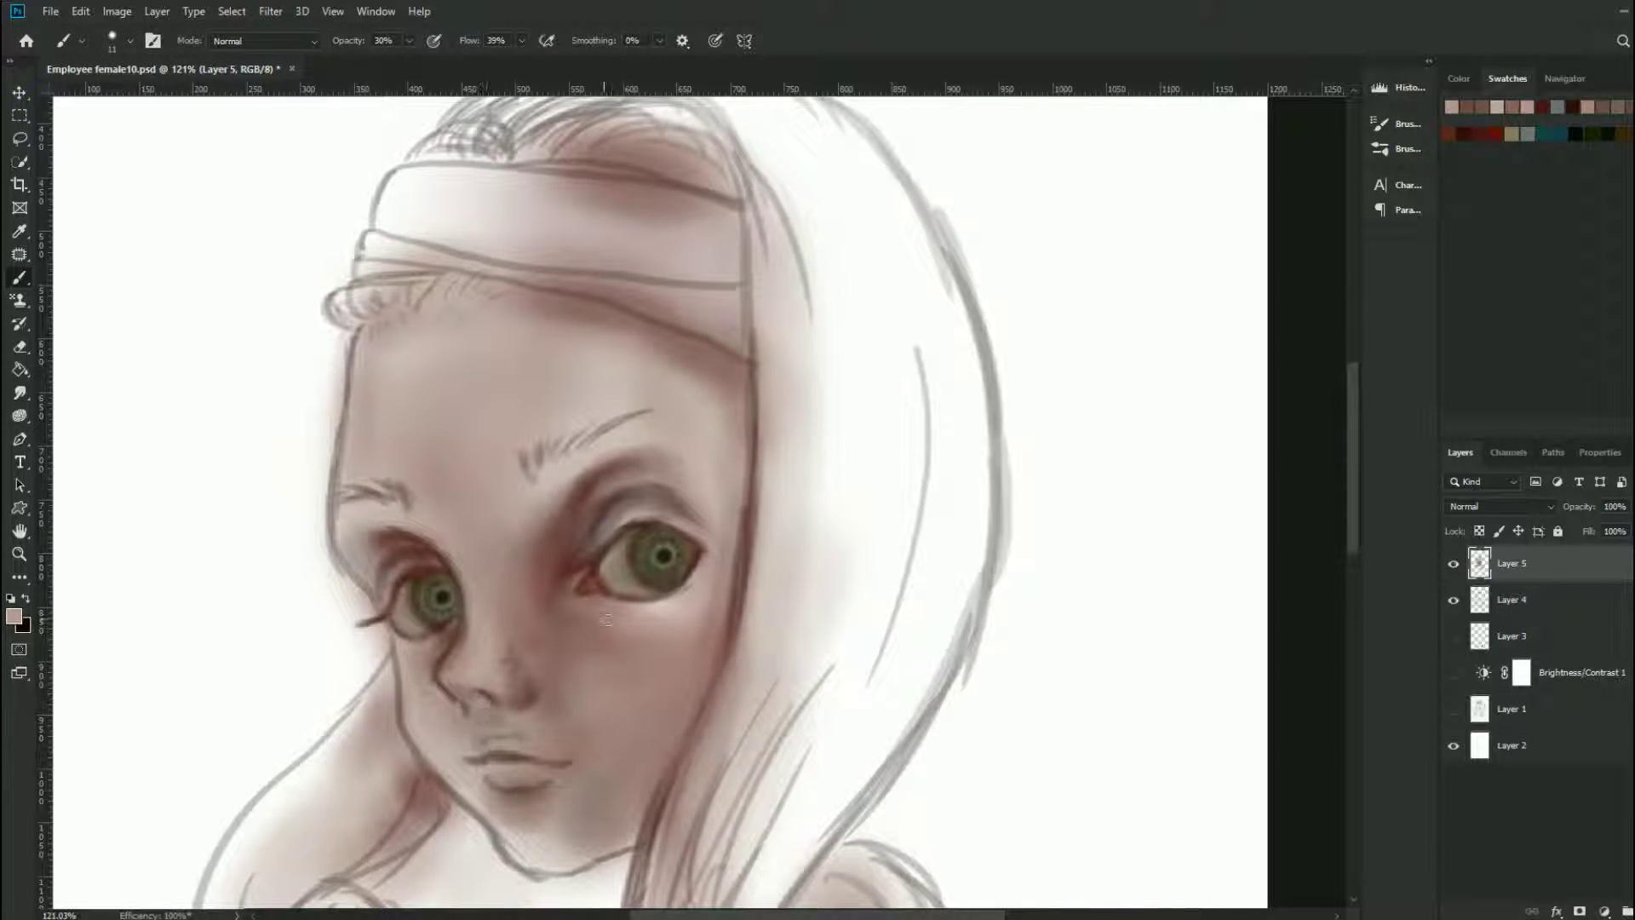
Step: Create a new highlight layer and set light pink highlight colours at 60% opacity
{"action": "key", "text": "ctrl+shift+alt+n"}
{"action": "left_click", "coordinate": [23, 626]}
{"action": "left_click", "coordinate": [1259, 605]}
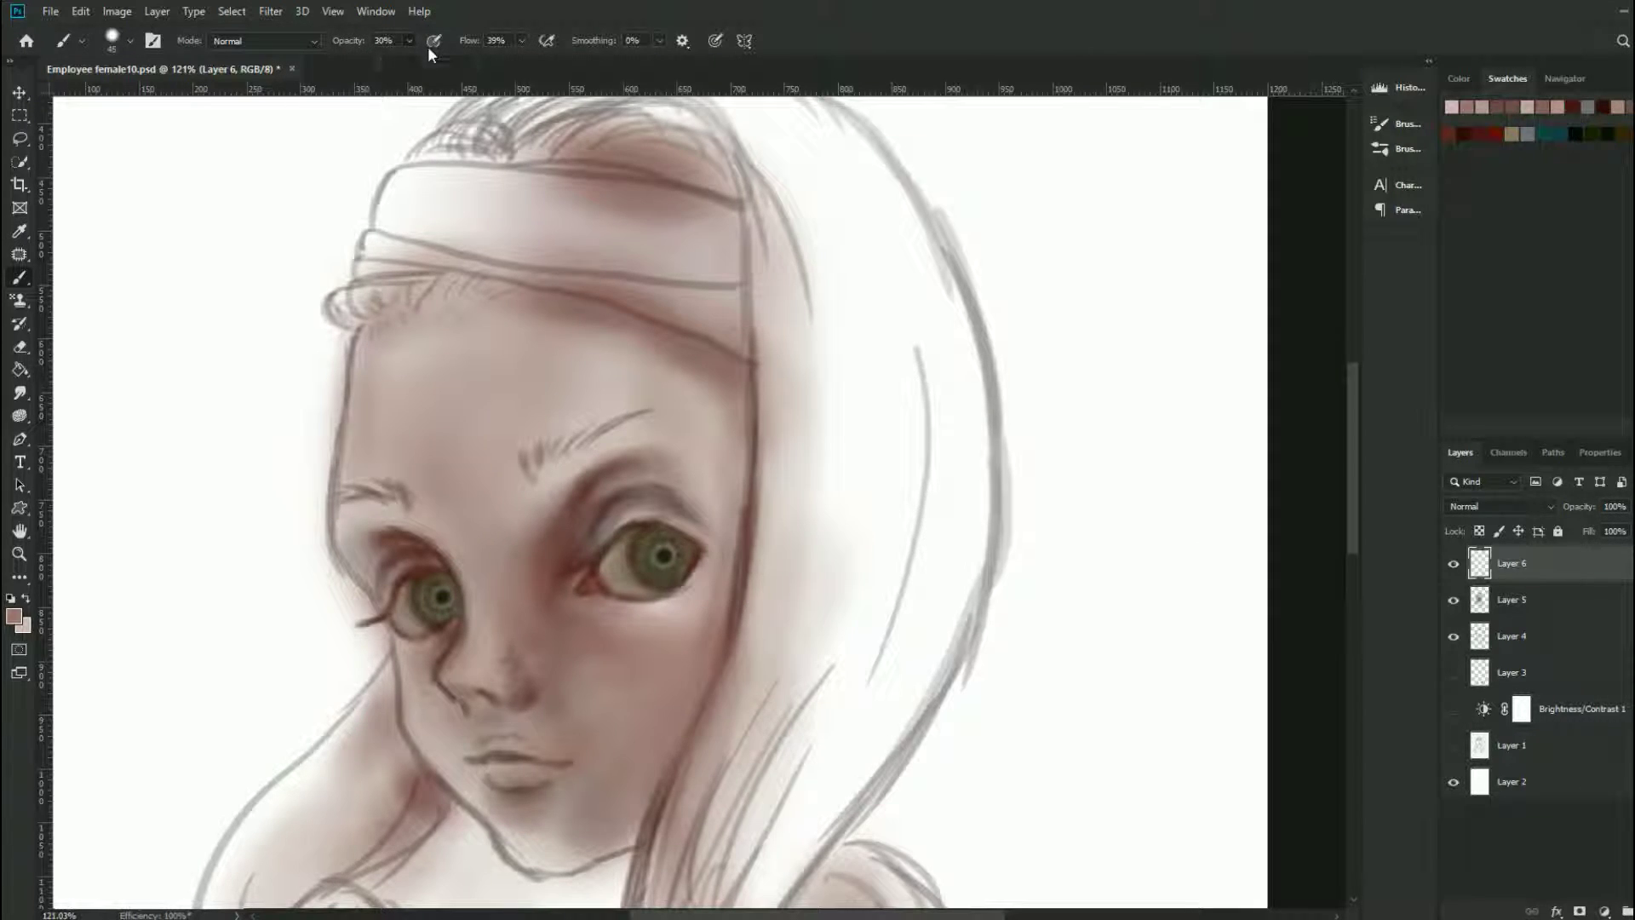
{"action": "left_click", "coordinate": [661, 541]}
{"action": "key", "text": "Return"}
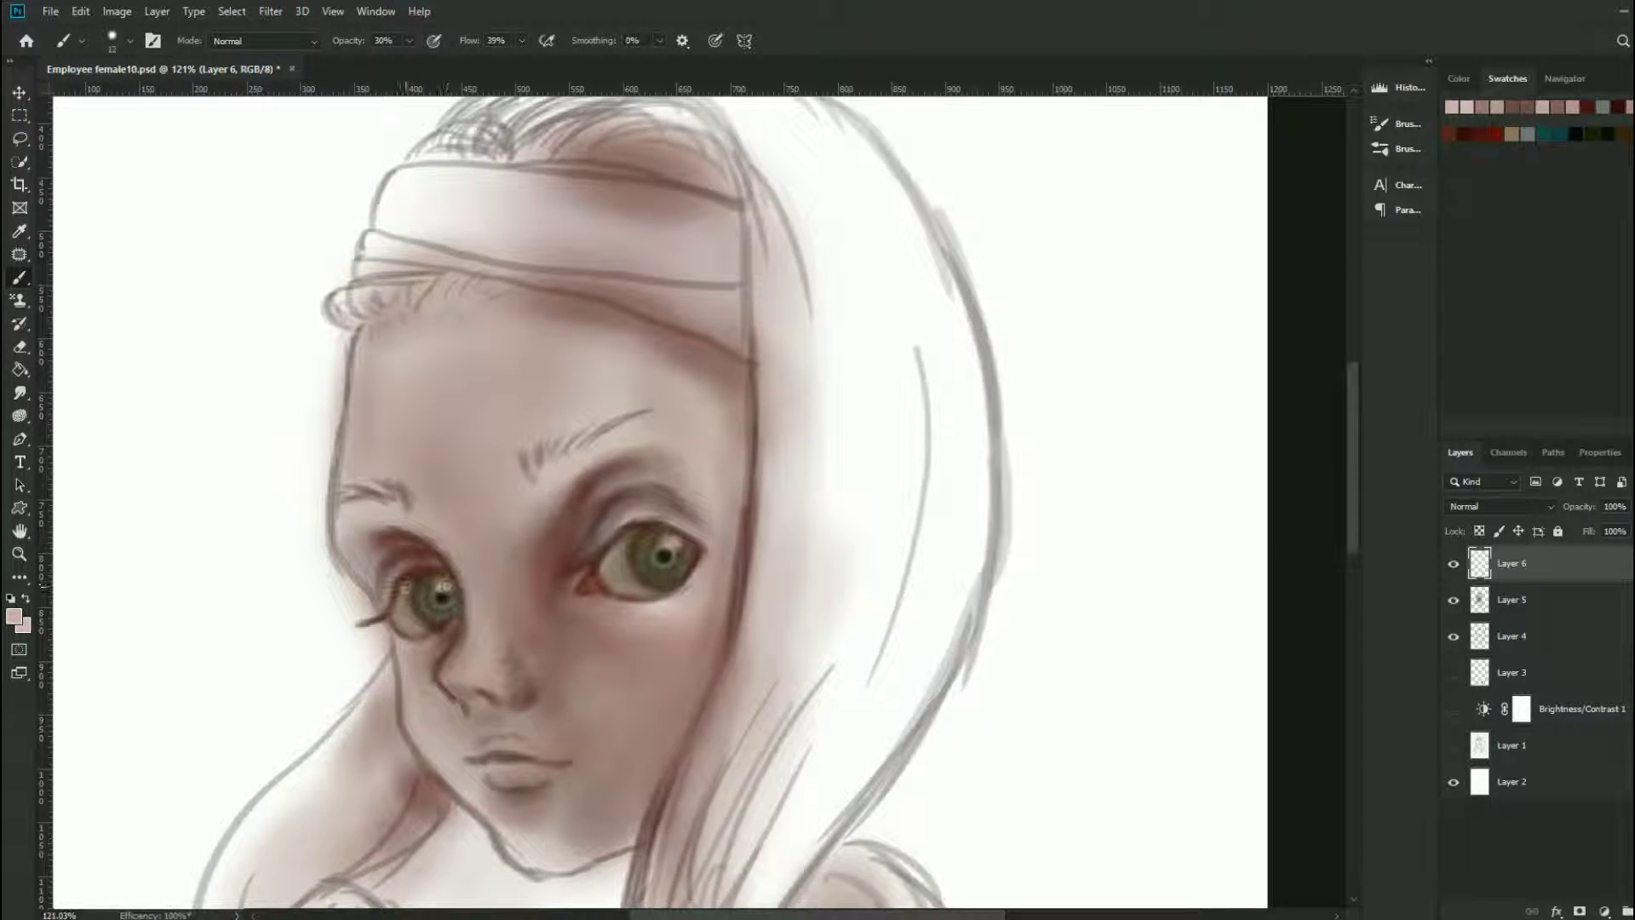
{"action": "scroll", "coordinate": [1014, 280], "scroll_direction": "up", "scroll_amount": 1}
{"action": "left_click", "coordinate": [14, 615]}
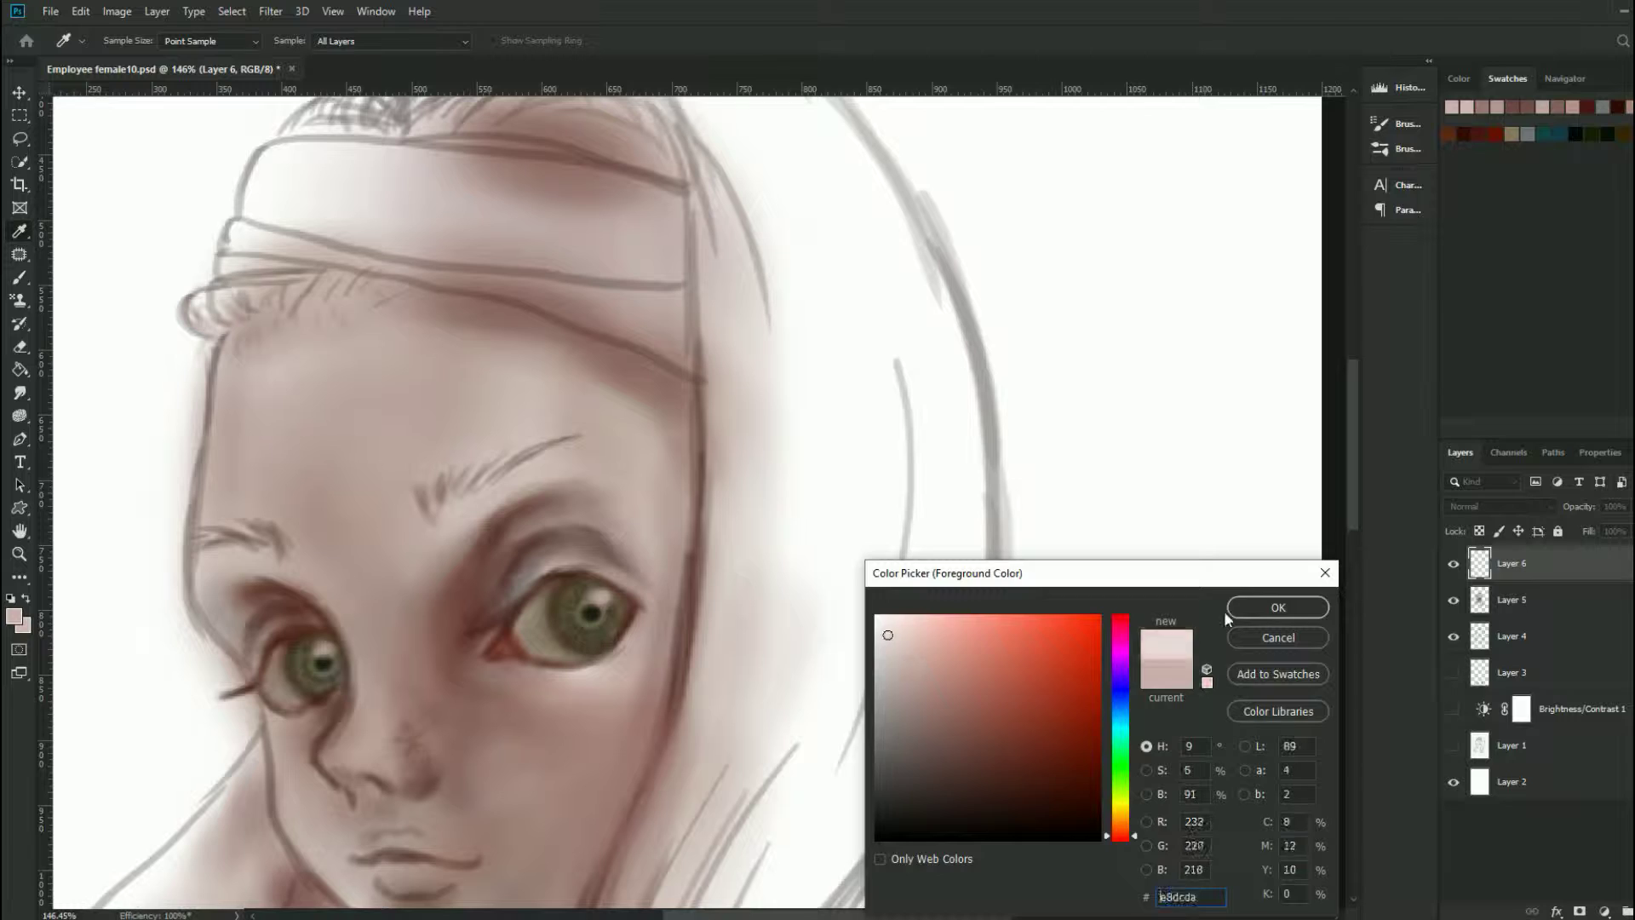
{"action": "key", "text": "Return"}
{"action": "key", "text": "6"}
{"action": "scroll", "coordinate": [544, 557], "scroll_direction": "up", "scroll_amount": 2}
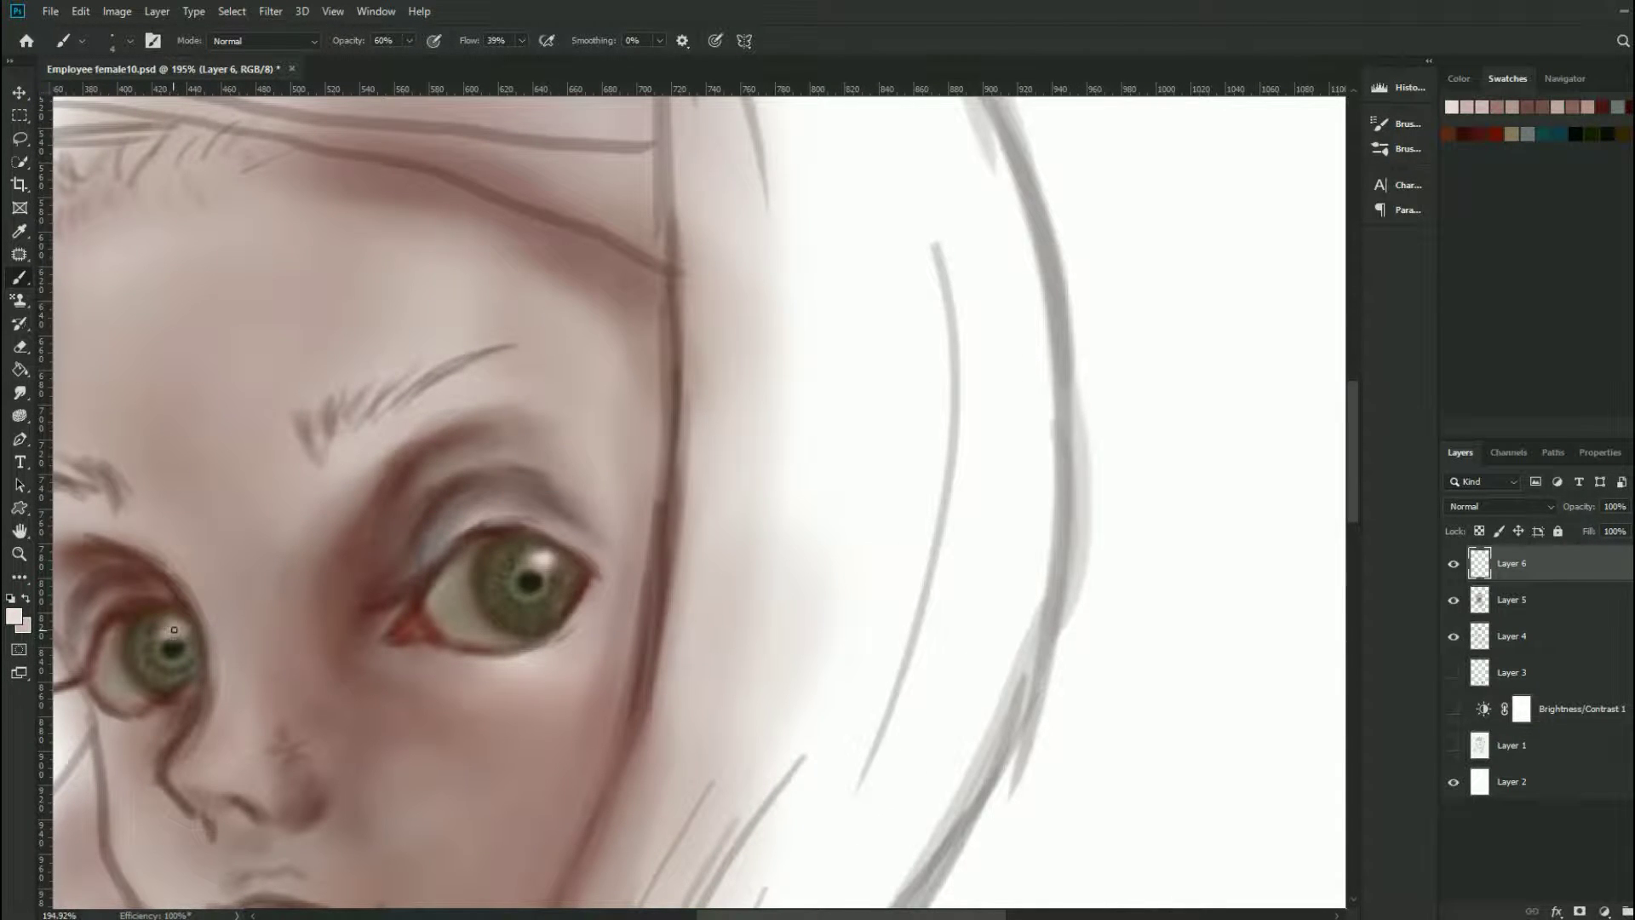
Step: Return to Layer 5, sample a darker brown and set 40% opacity for detail work
{"action": "scroll", "coordinate": [589, 590], "scroll_direction": "down", "scroll_amount": 4}
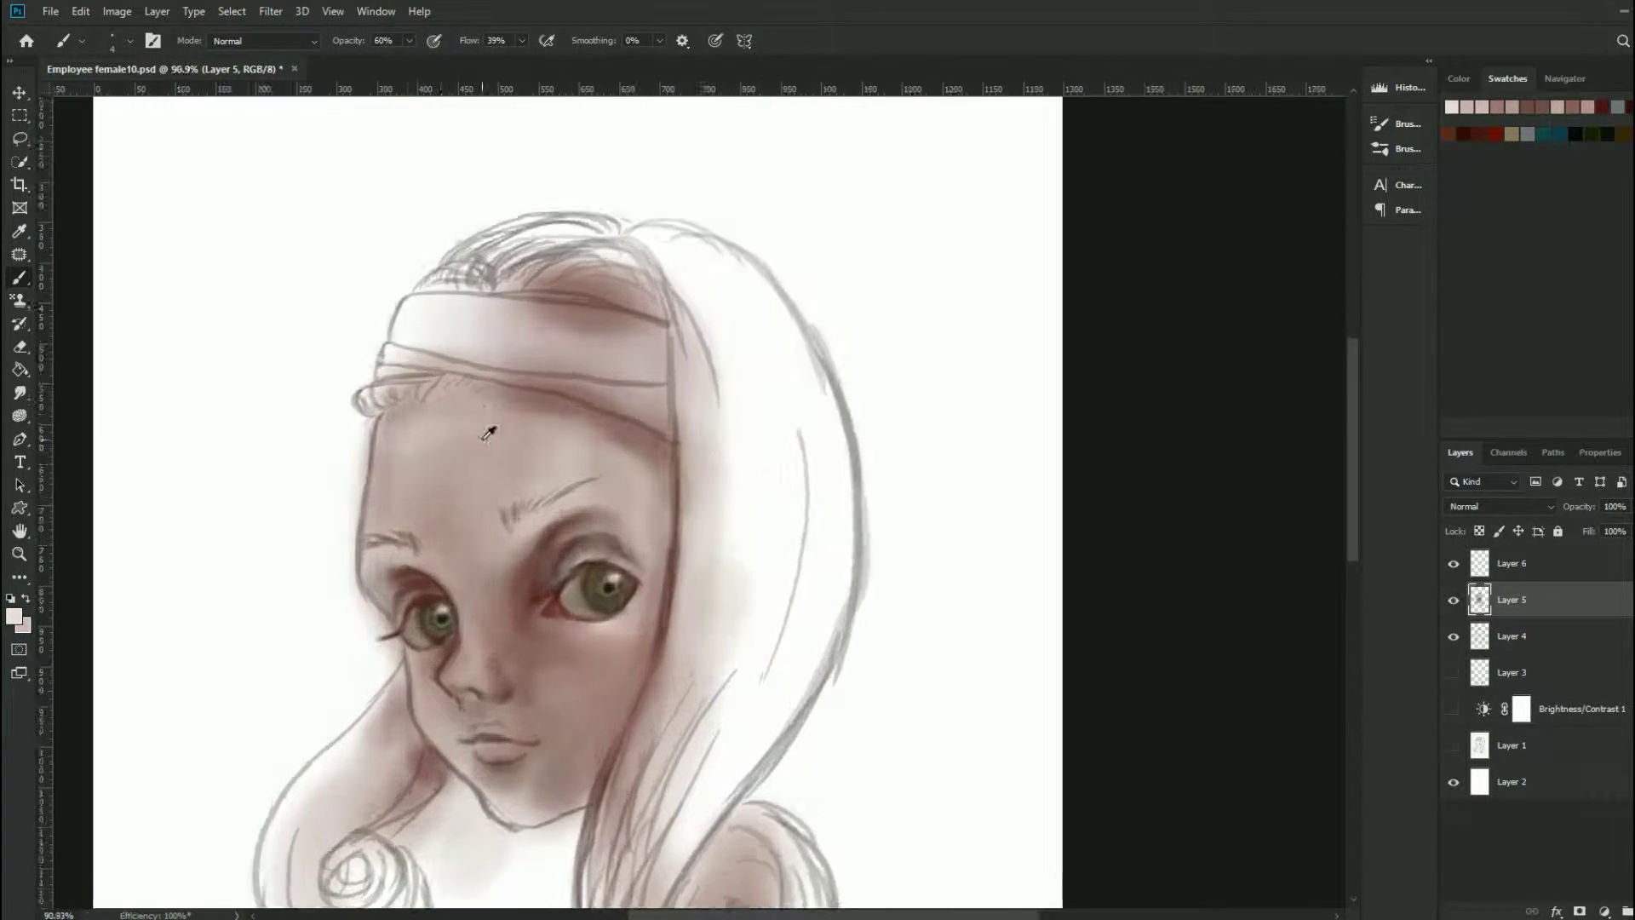
{"action": "scroll", "coordinate": [482, 439], "scroll_direction": "down", "scroll_amount": 2}
{"action": "key", "text": "alt+bracketleft"}
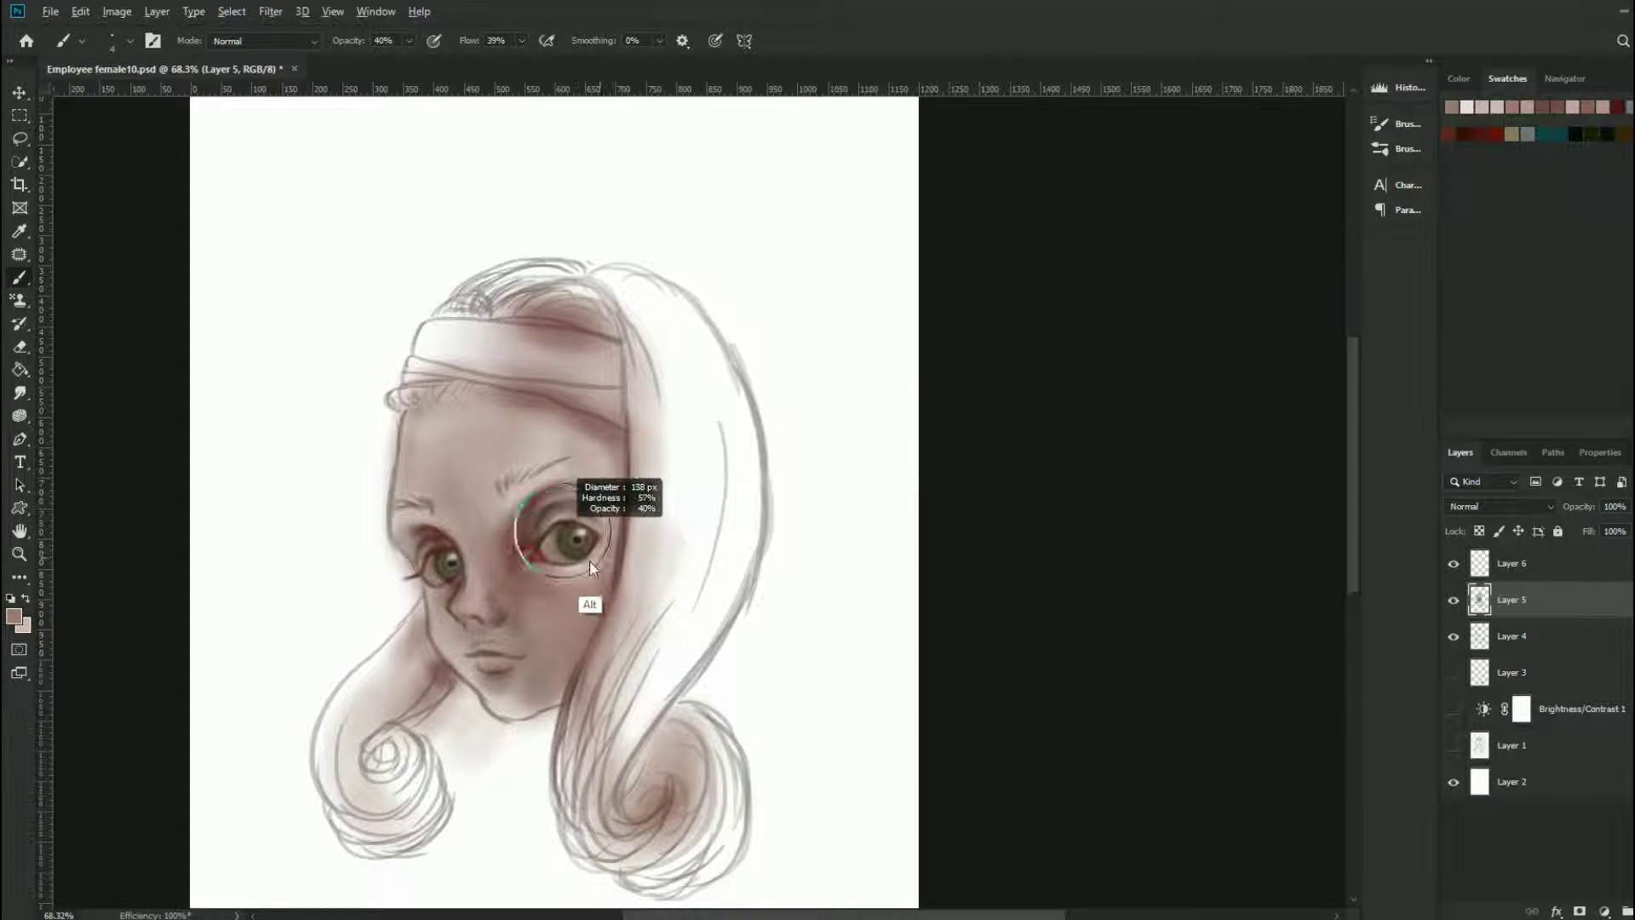
{"action": "left_click", "coordinate": [503, 555], "text": "alt"}
{"action": "key", "text": "4"}
{"action": "key", "text": "bracketleft"}
{"action": "key", "text": "bracketleft"}
{"action": "key", "text": "bracketleft"}
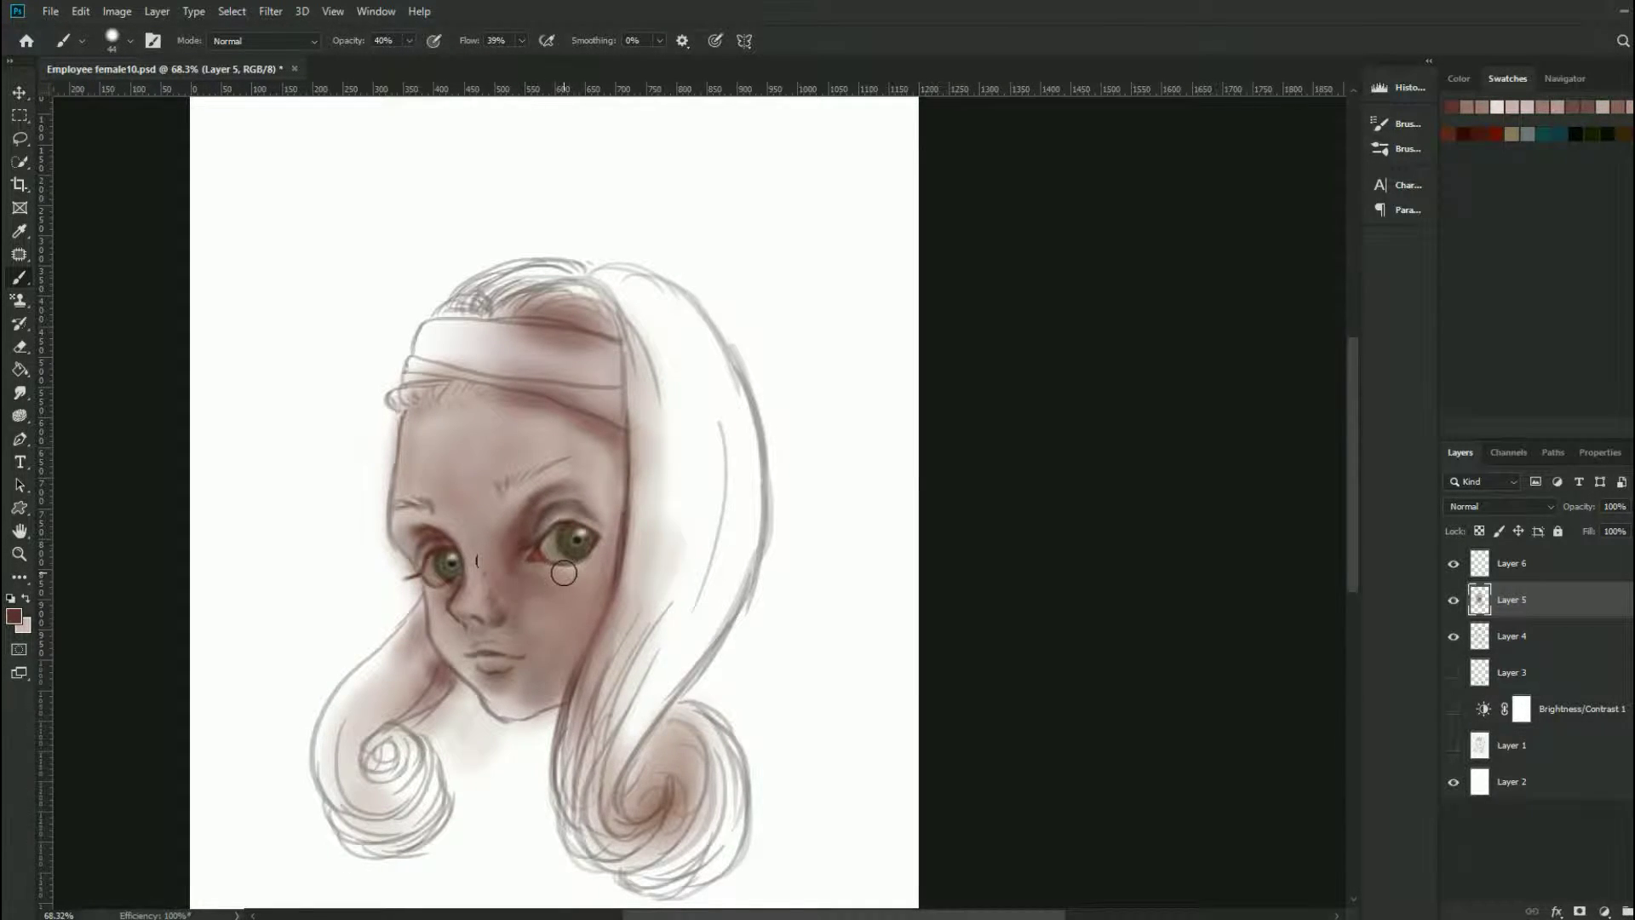
{"action": "scroll", "coordinate": [565, 529], "scroll_direction": "up", "scroll_amount": 3}
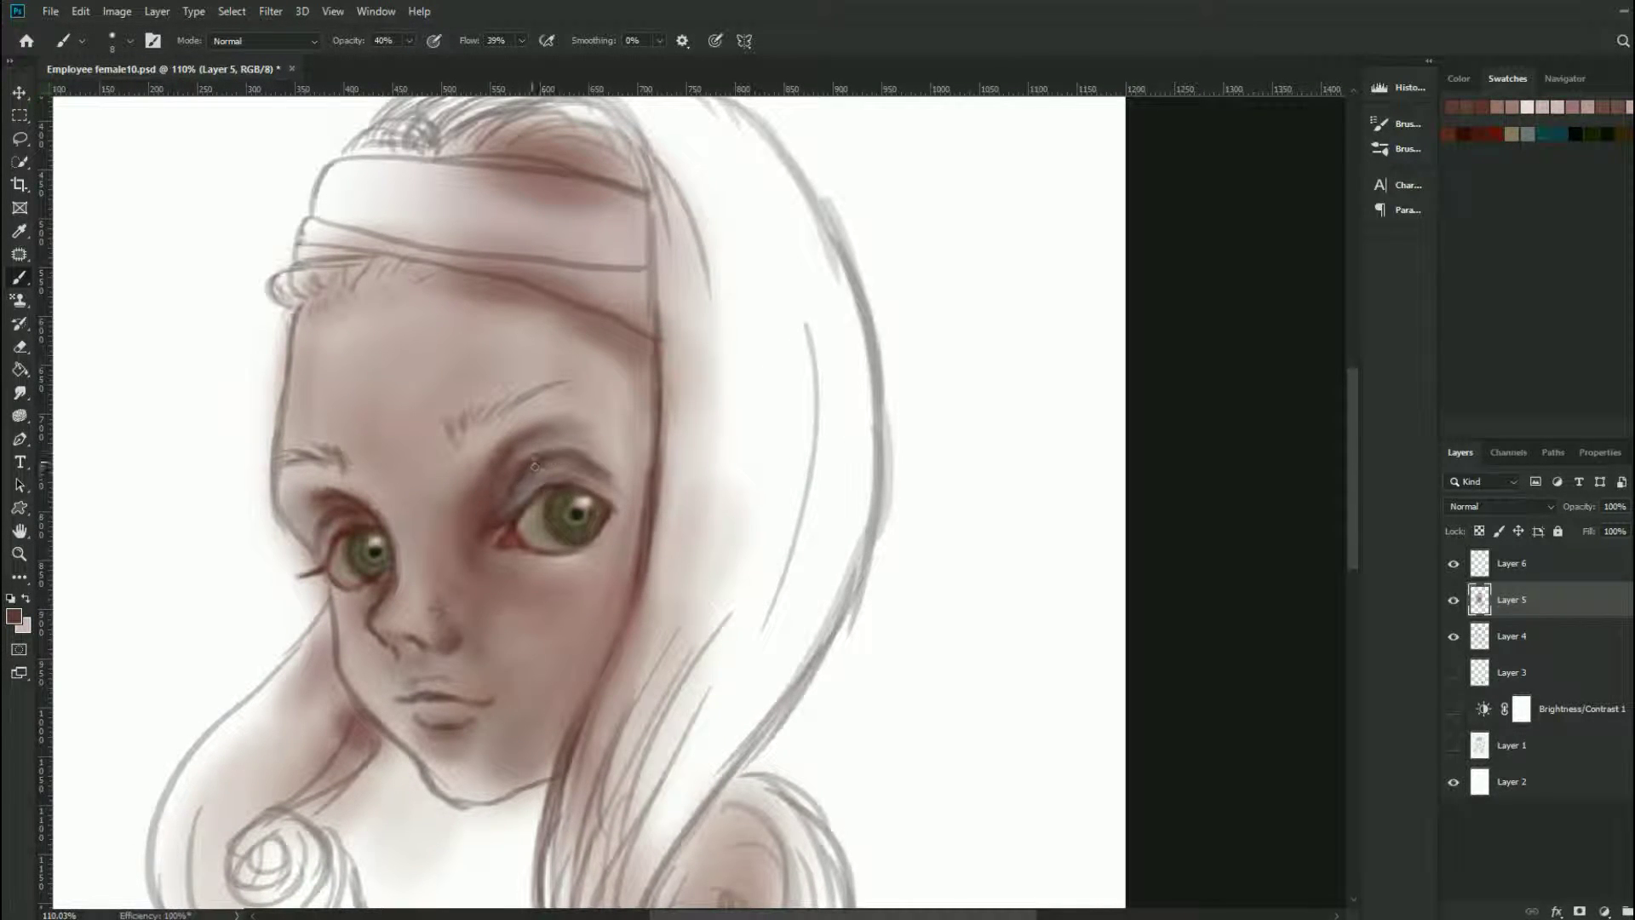
{"action": "key", "text": "bracketright"}
{"action": "key", "text": "bracketright"}
{"action": "key", "text": "bracketright"}
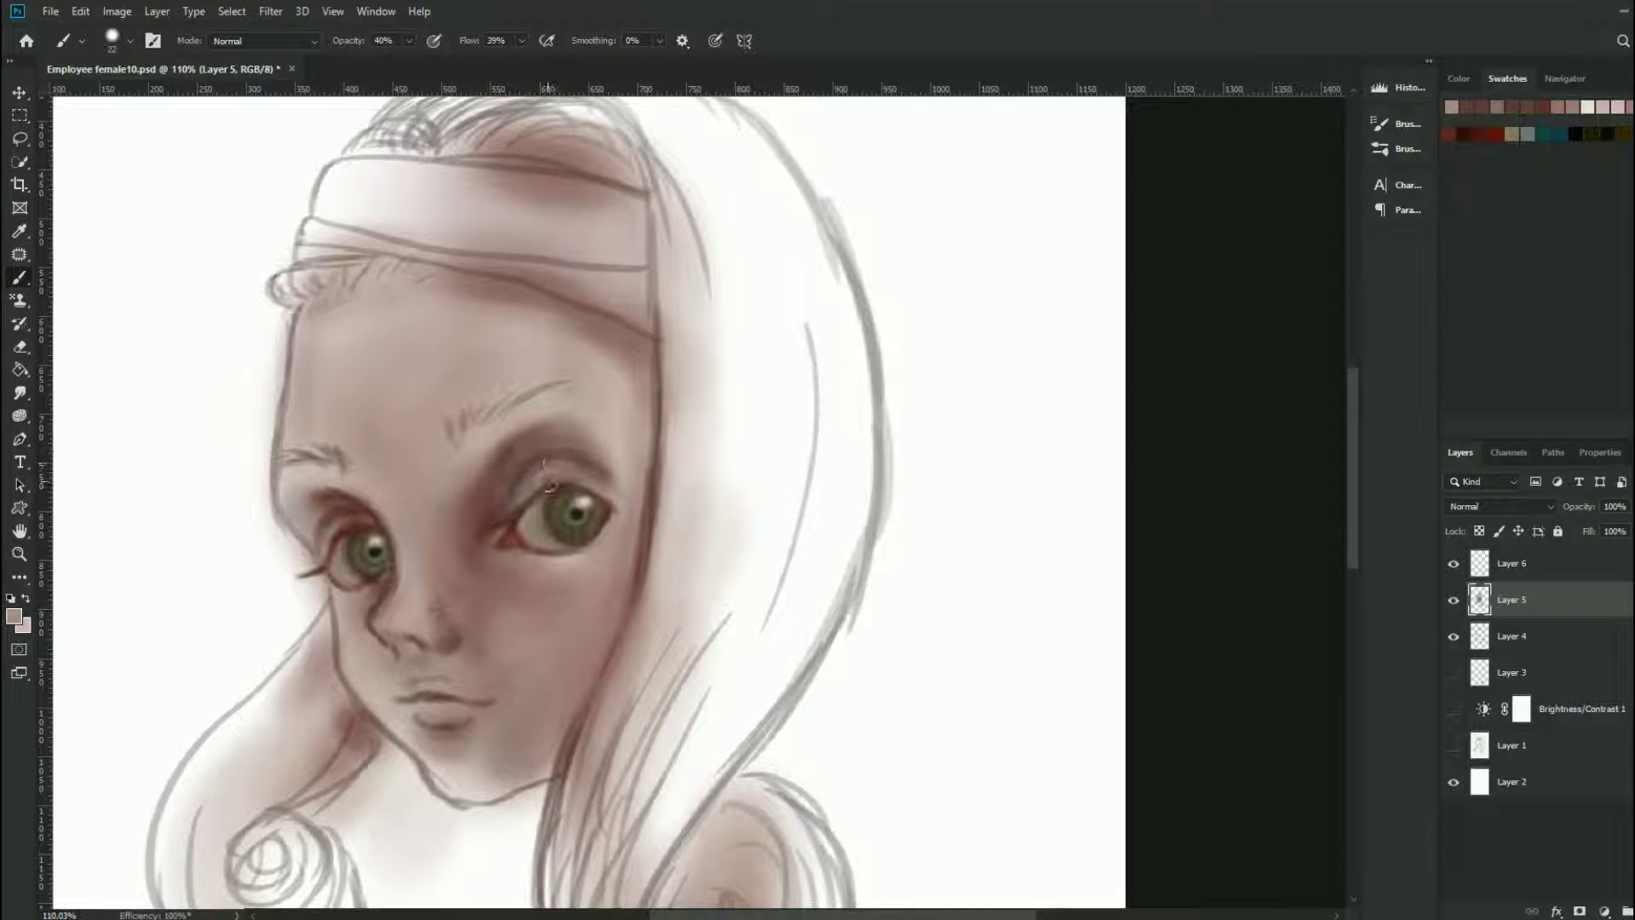
Step: Darken the right eye's inner eyelid crease with a size-11 red-brown brush
{"action": "left_click", "coordinate": [390, 512], "text": "alt"}
{"action": "scroll", "coordinate": [540, 503], "scroll_direction": "up", "scroll_amount": 3}
{"action": "key", "text": "bracketleft"}
{"action": "key", "text": "bracketleft"}
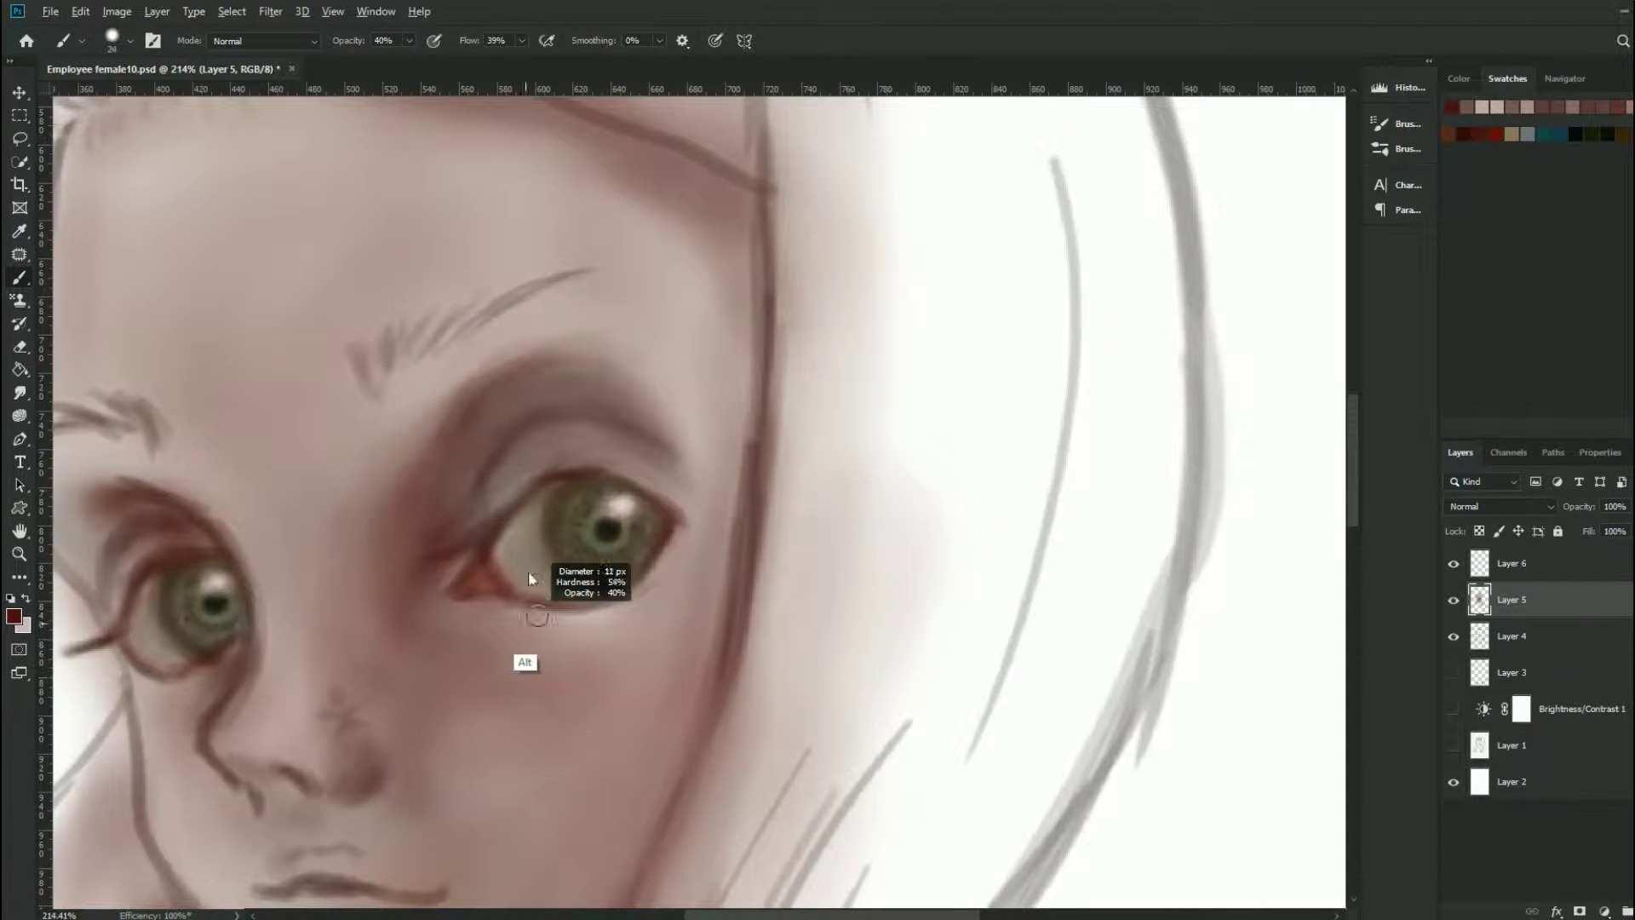
{"action": "left_click_drag", "start_coordinate": [443, 532], "coordinate": [521, 442]}
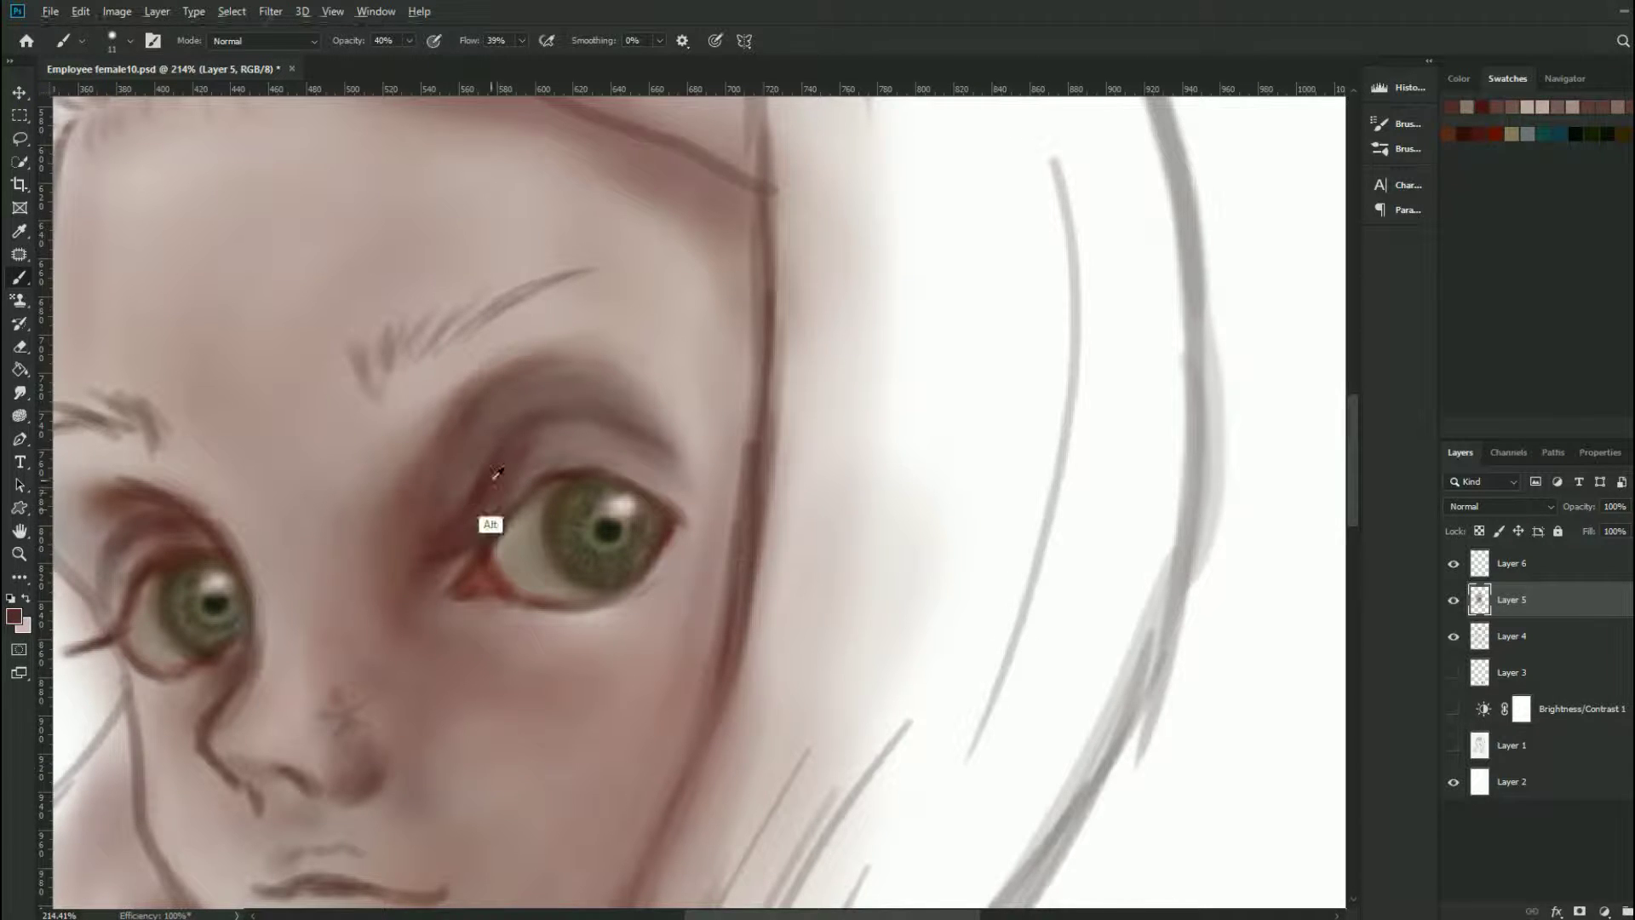
Step: Paint a dark red-brown shadow above the right eye at 40% opacity
{"action": "key", "text": "5"}
{"action": "key", "text": "bracketright"}
{"action": "key", "text": "bracketright"}
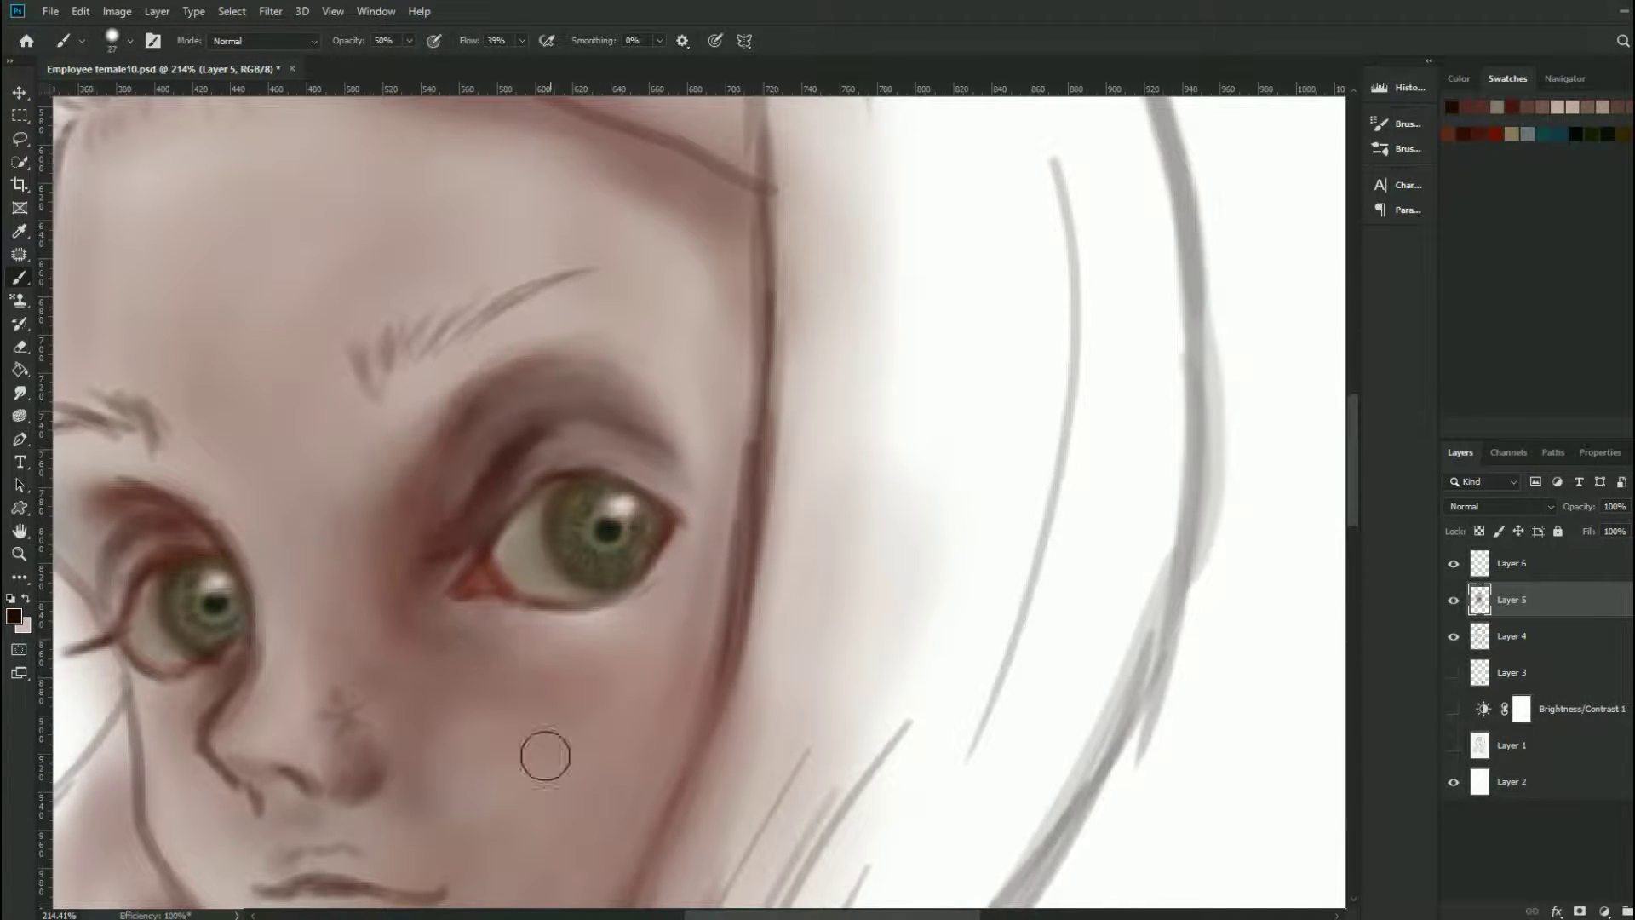
{"action": "left_click", "coordinate": [492, 620], "text": "alt"}
{"action": "left_click", "coordinate": [520, 606], "text": "alt"}
{"action": "key", "text": "4"}
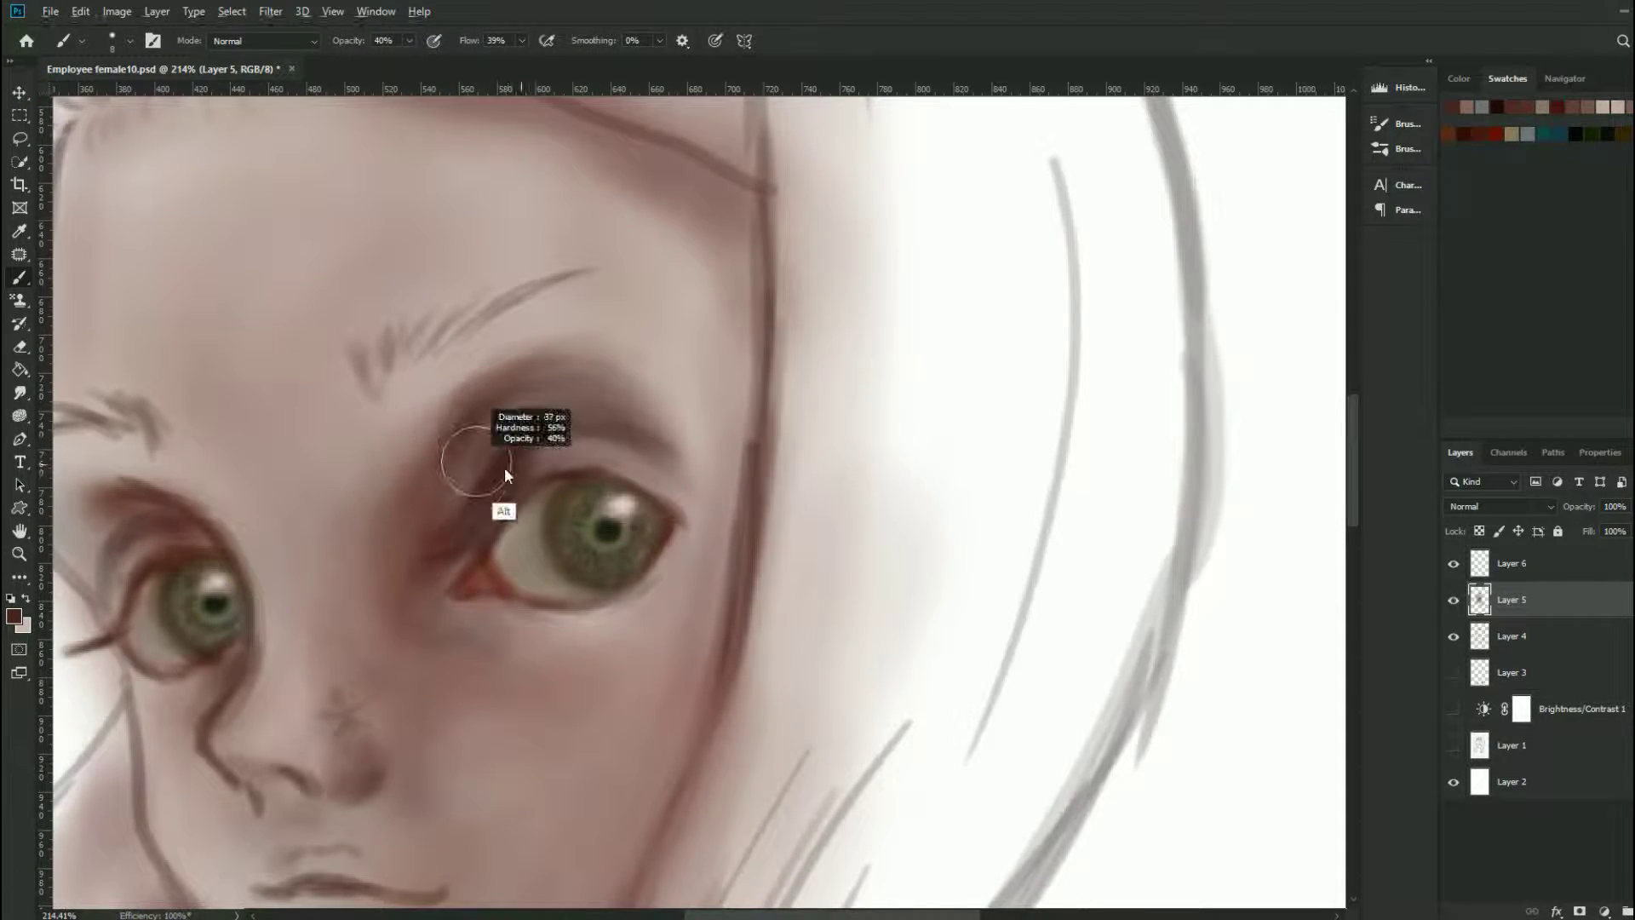
{"action": "left_click_drag", "start_coordinate": [473, 438], "coordinate": [602, 412]}
{"action": "scroll", "coordinate": [625, 478], "scroll_direction": "down", "scroll_amount": 5}
Step: Sample light skin and dark red-brown shades around the right eye with a finer brush
{"action": "left_click", "coordinate": [635, 463], "text": "alt"}
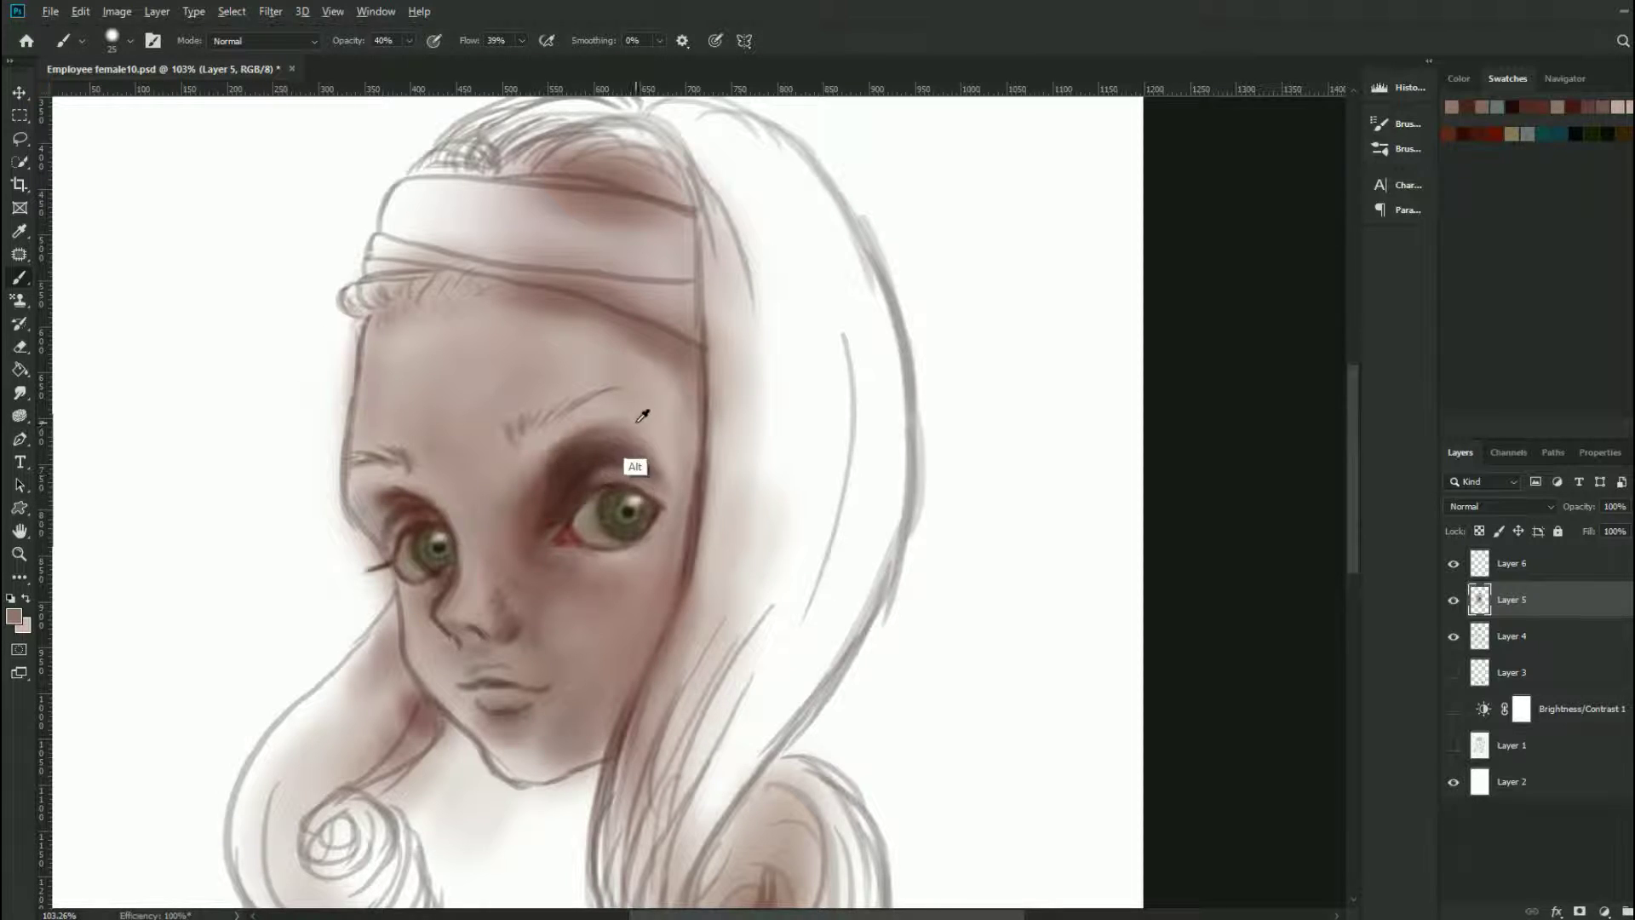
{"action": "left_click", "coordinate": [684, 485], "text": "alt"}
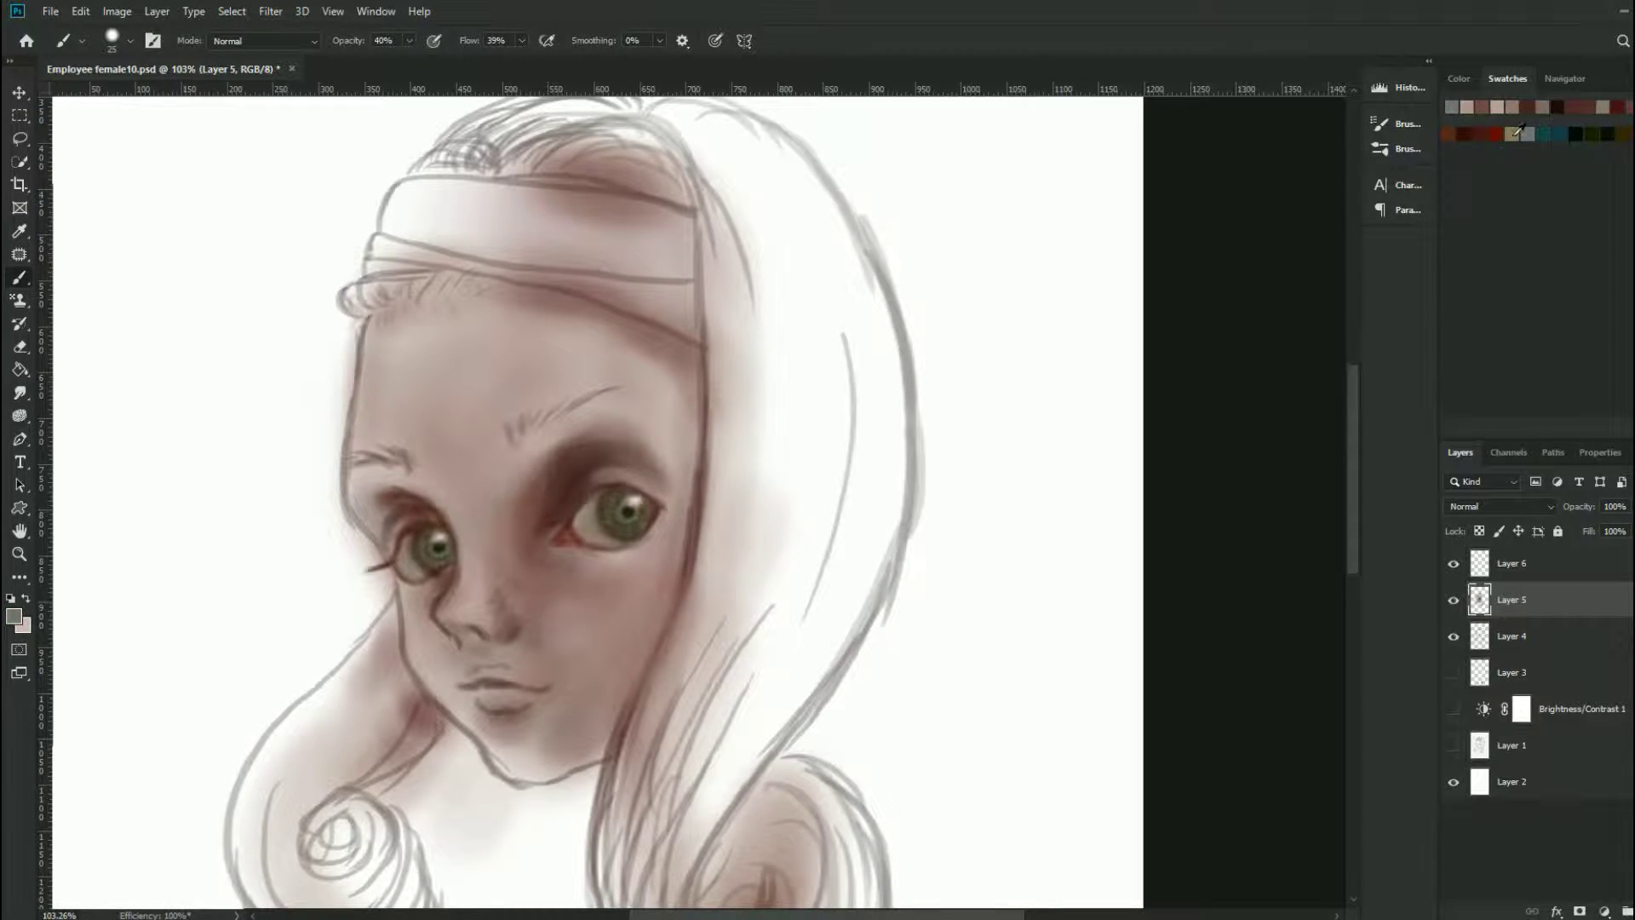
{"action": "scroll", "coordinate": [525, 502], "scroll_direction": "up", "scroll_amount": 3}
{"action": "left_click", "coordinate": [565, 566], "text": "alt"}
{"action": "key", "text": "bracketleft"}
{"action": "key", "text": "bracketleft"}
{"action": "key", "text": "bracketleft"}
{"action": "left_click", "coordinate": [629, 580], "text": "alt"}
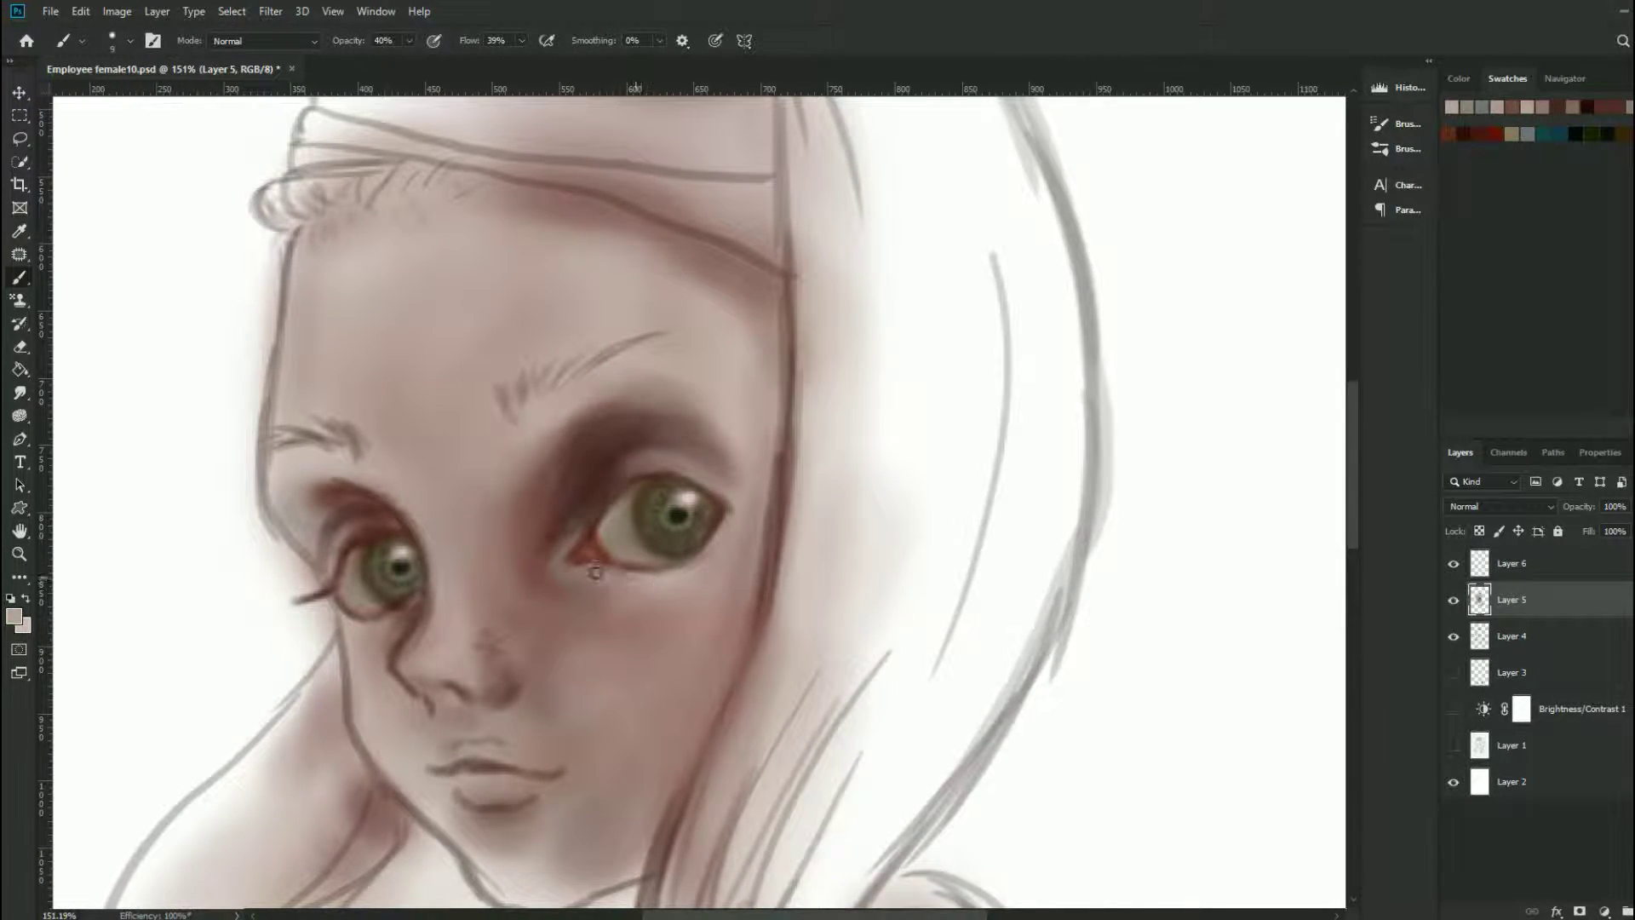
{"action": "left_click", "coordinate": [539, 555], "text": "alt"}
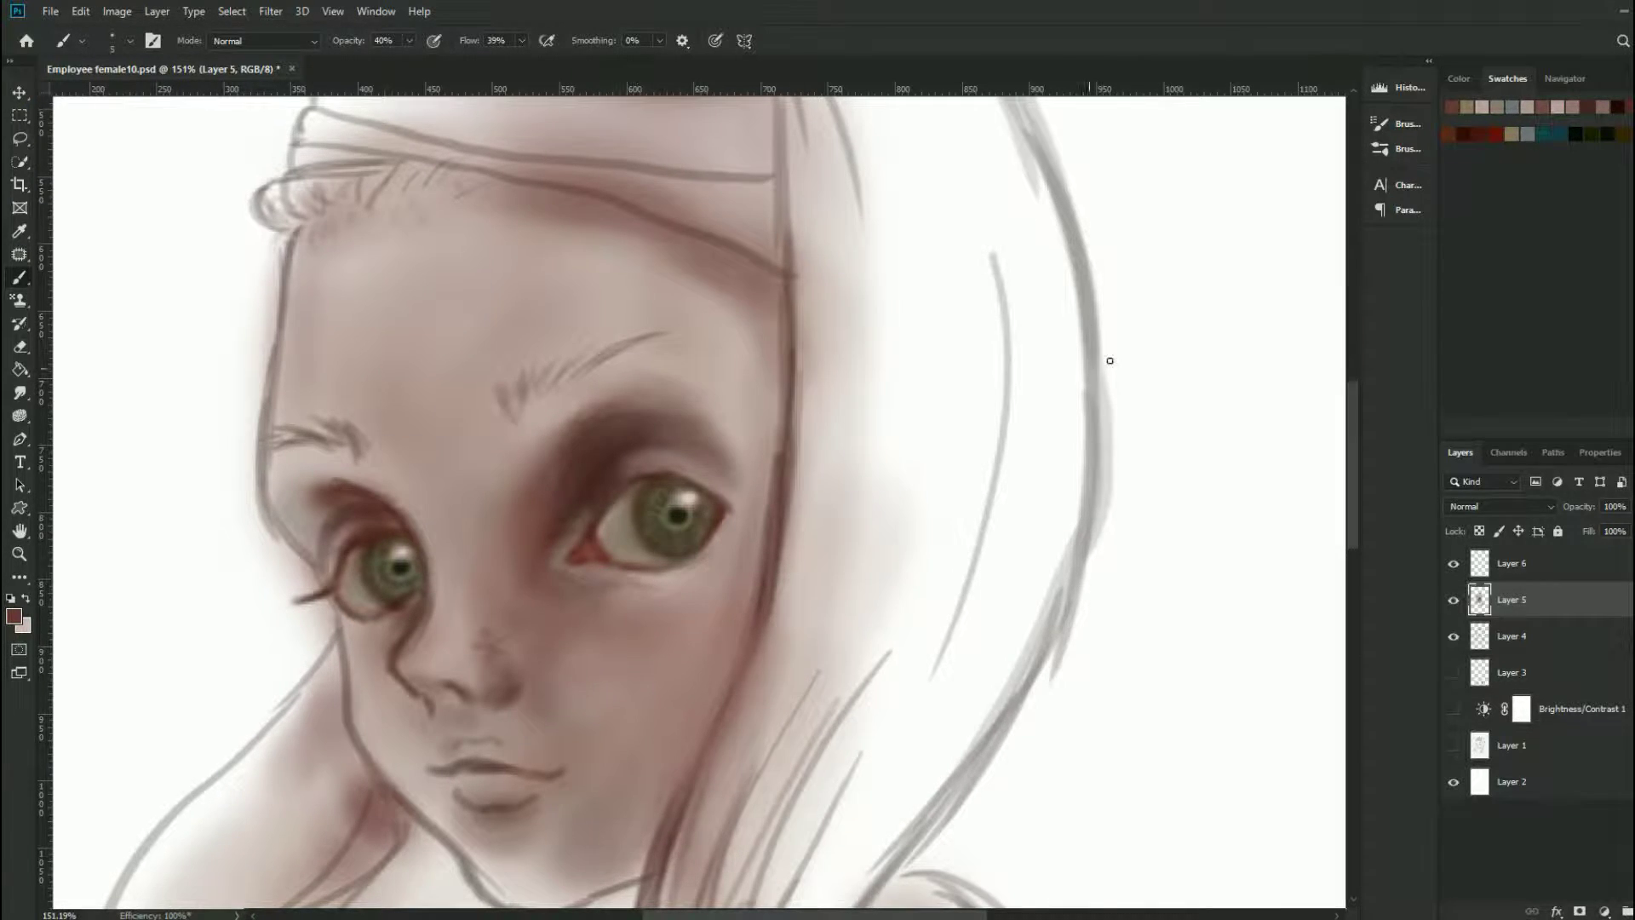
Step: Paint pale highlight strokes at the right eye's red inner corner, then set 50% opacity
{"action": "left_click", "coordinate": [578, 554], "text": "alt"}
{"action": "scroll", "coordinate": [552, 523], "scroll_direction": "up", "scroll_amount": 2}
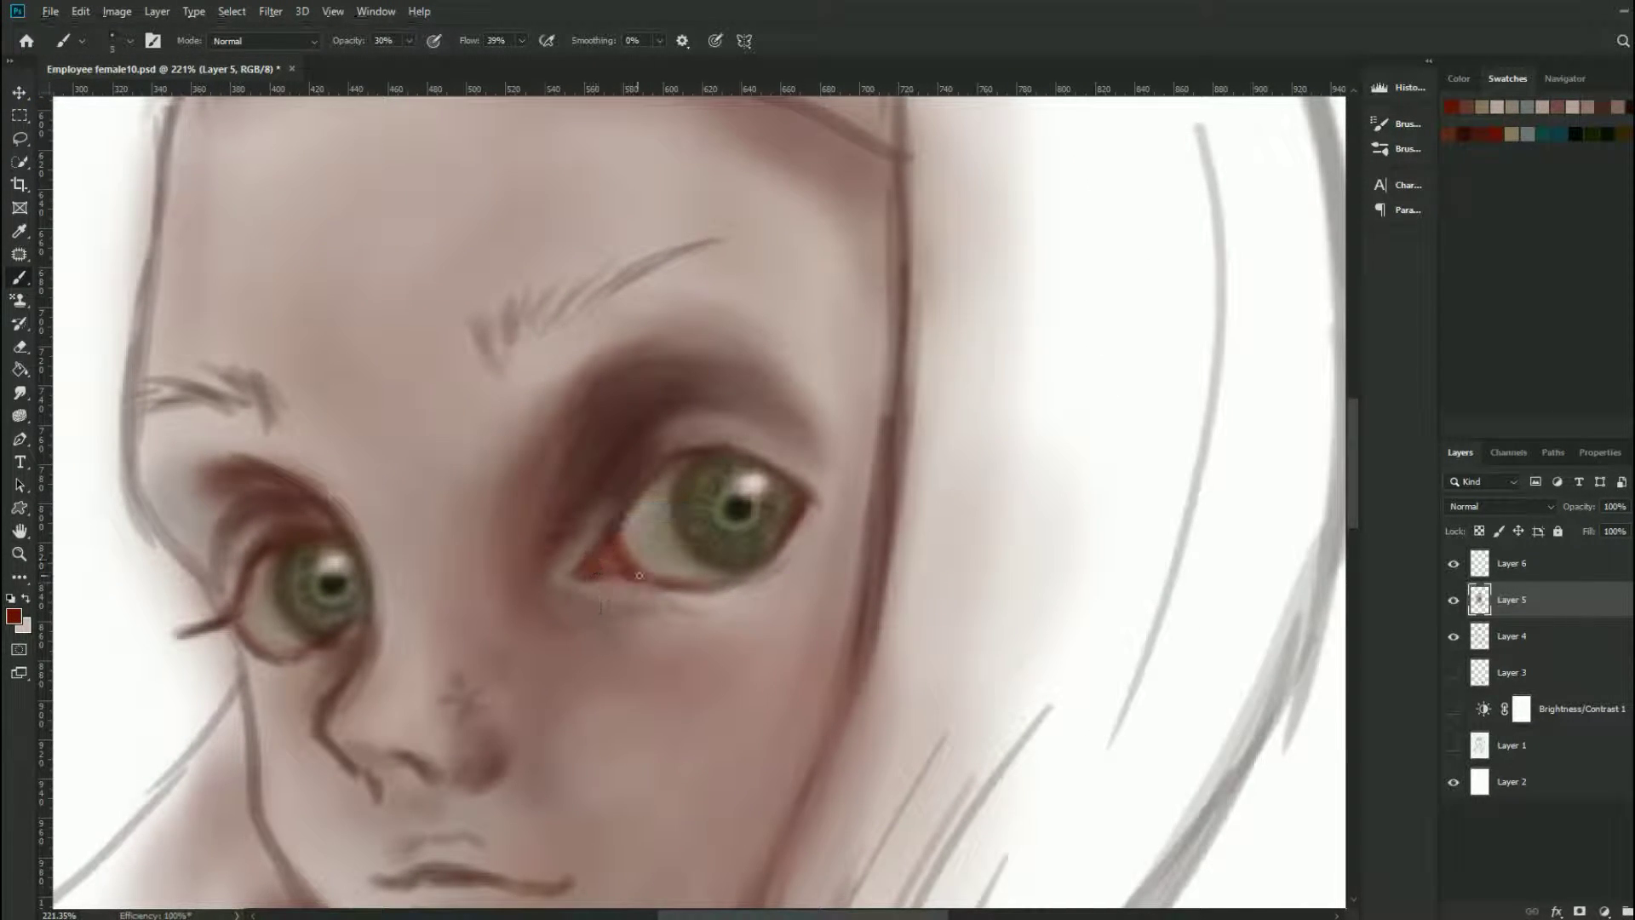
{"action": "left_click", "coordinate": [741, 481], "text": "alt"}
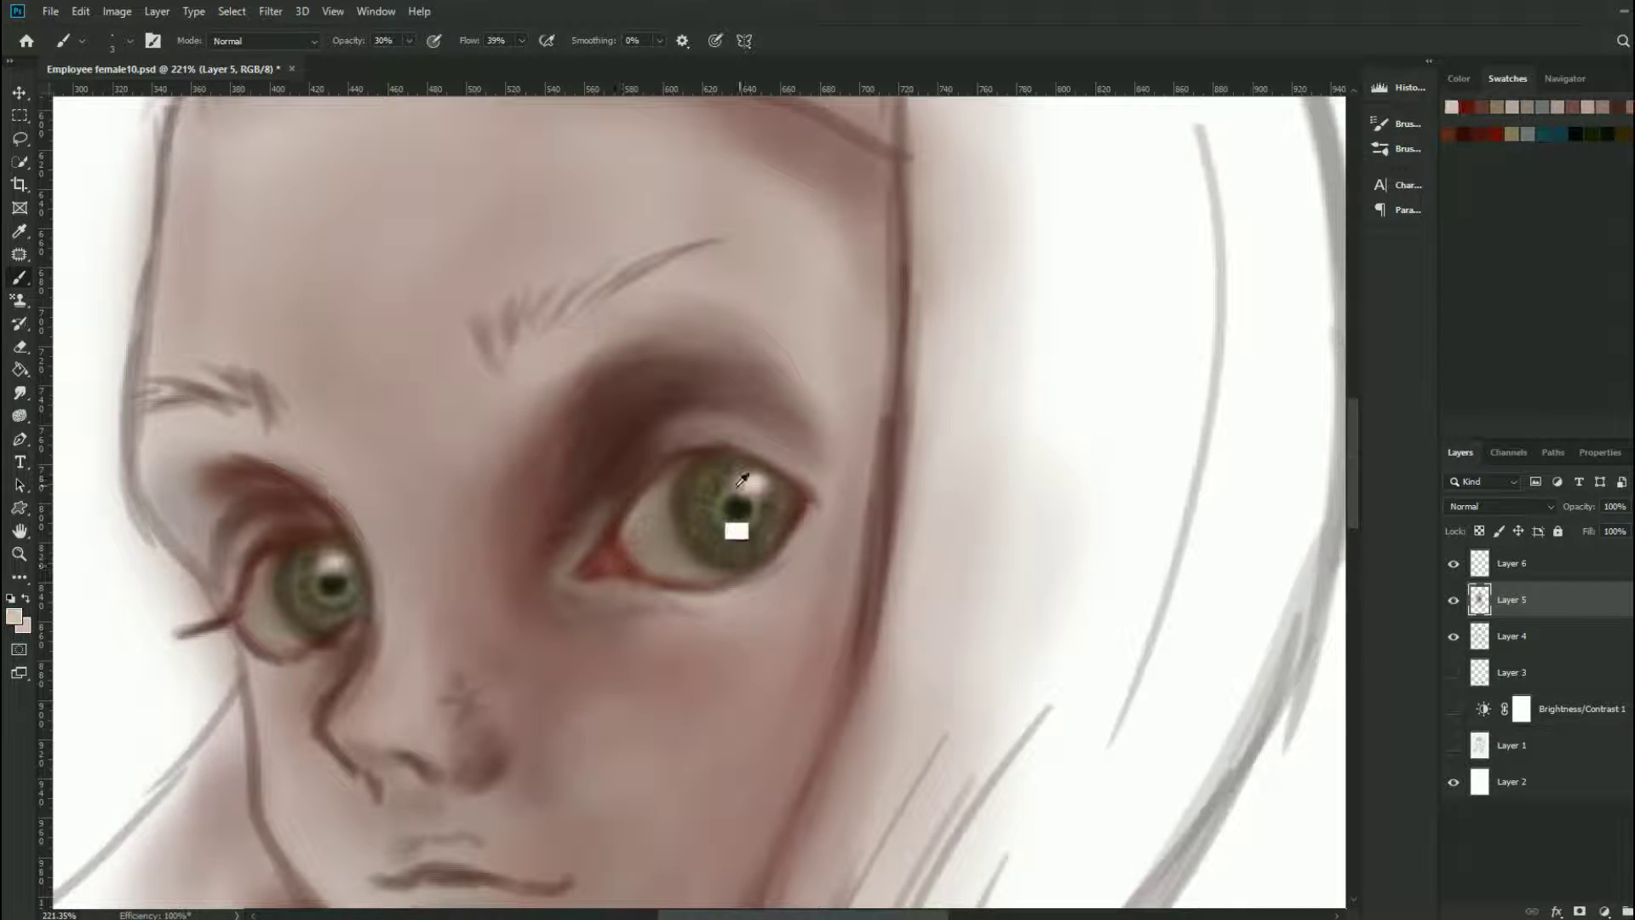
{"action": "left_click_drag", "start_coordinate": [607, 559], "coordinate": [647, 566]}
{"action": "key", "text": "5"}
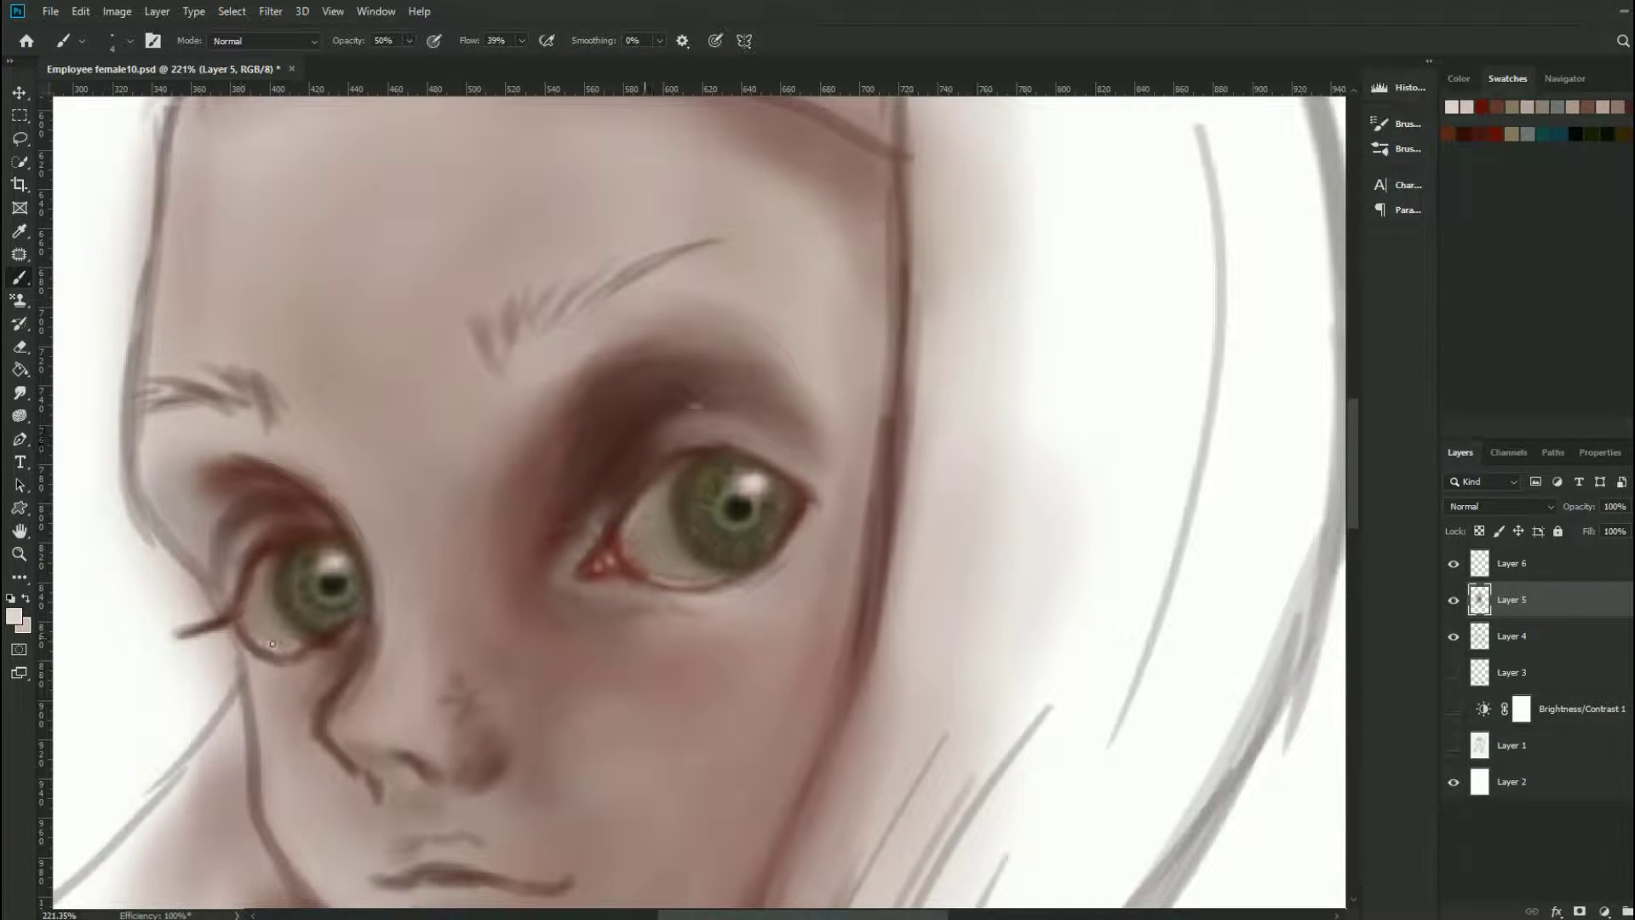
{"action": "scroll", "coordinate": [272, 644], "scroll_direction": "down", "scroll_amount": 2}
Step: Paint the lips with a sampled dark red
{"action": "left_click", "coordinate": [477, 596], "text": "alt"}
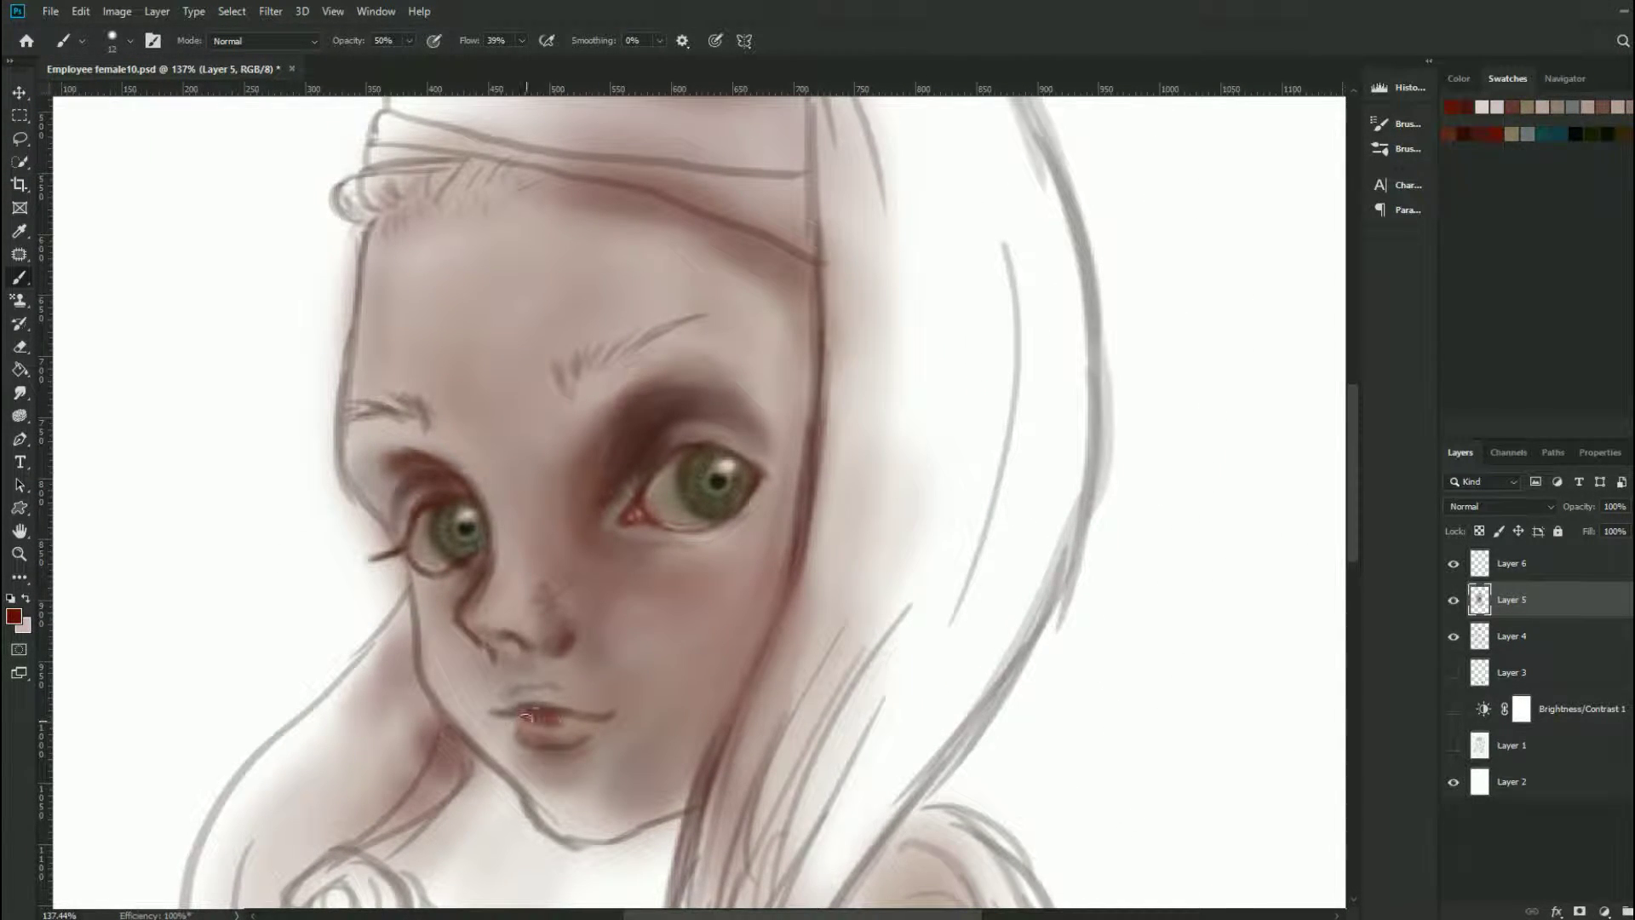
{"action": "mouse_move", "coordinate": [520, 728]}
{"action": "left_mouse_down"}
{"action": "mouse_move", "coordinate": [579, 732]}
{"action": "mouse_move", "coordinate": [574, 699]}
{"action": "mouse_move", "coordinate": [587, 703]}
{"action": "left_mouse_up"}
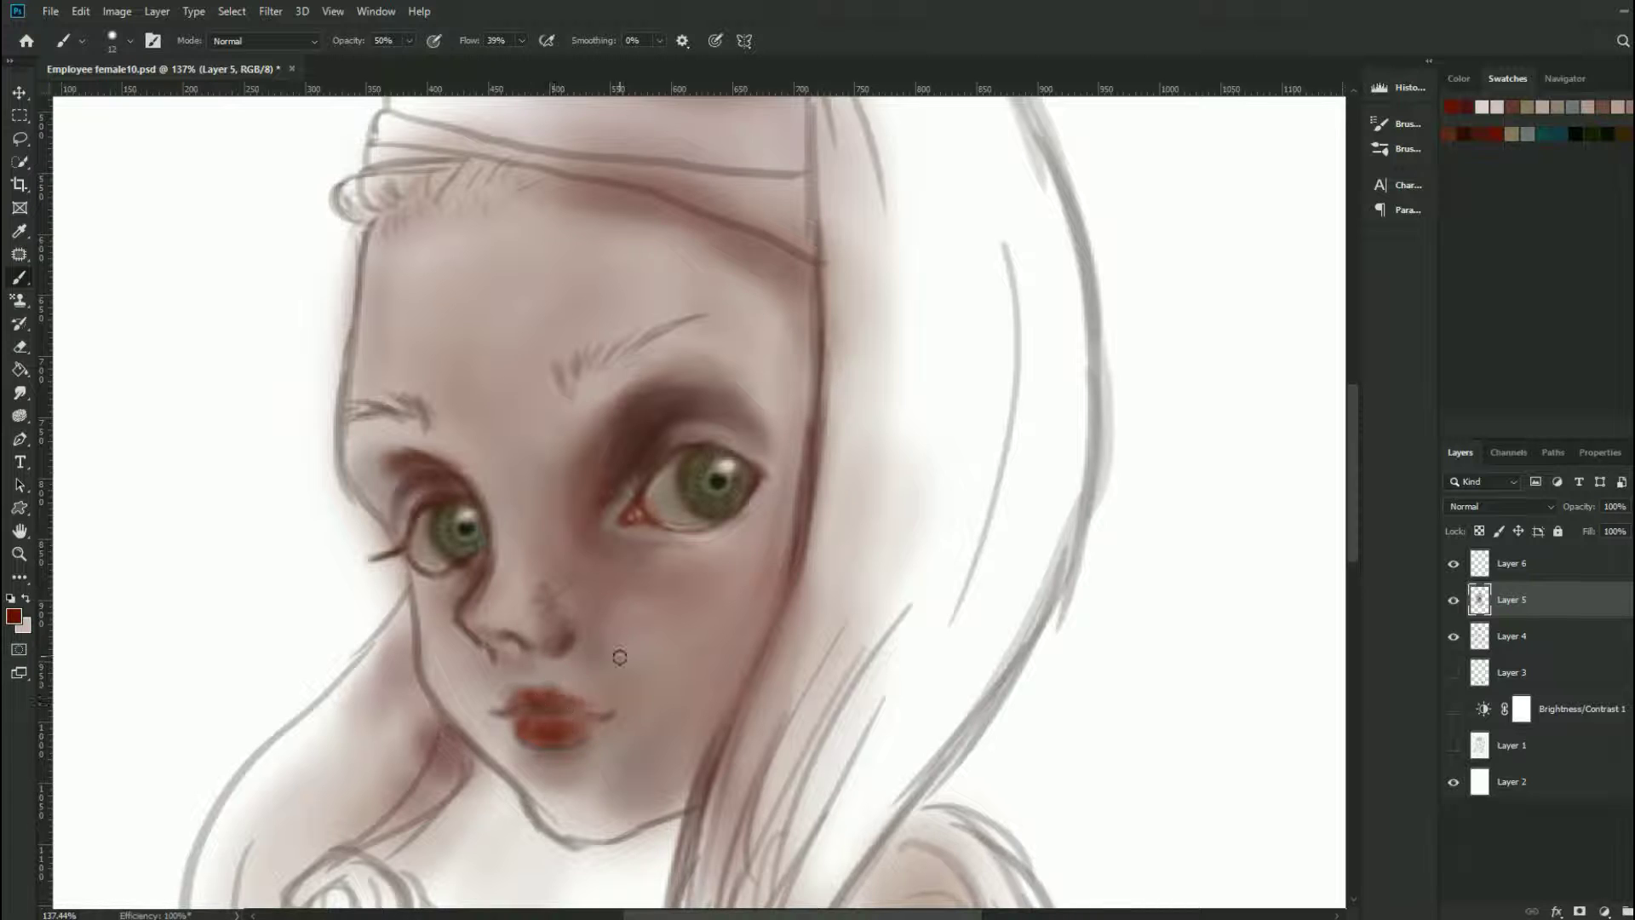
{"action": "scroll", "coordinate": [619, 657], "scroll_direction": "down", "scroll_amount": 2}
Step: Wash pink strokes down the hair with a larger brush and choose a deep purple
{"action": "left_click_drag", "start_coordinate": [741, 426], "coordinate": [738, 537]}
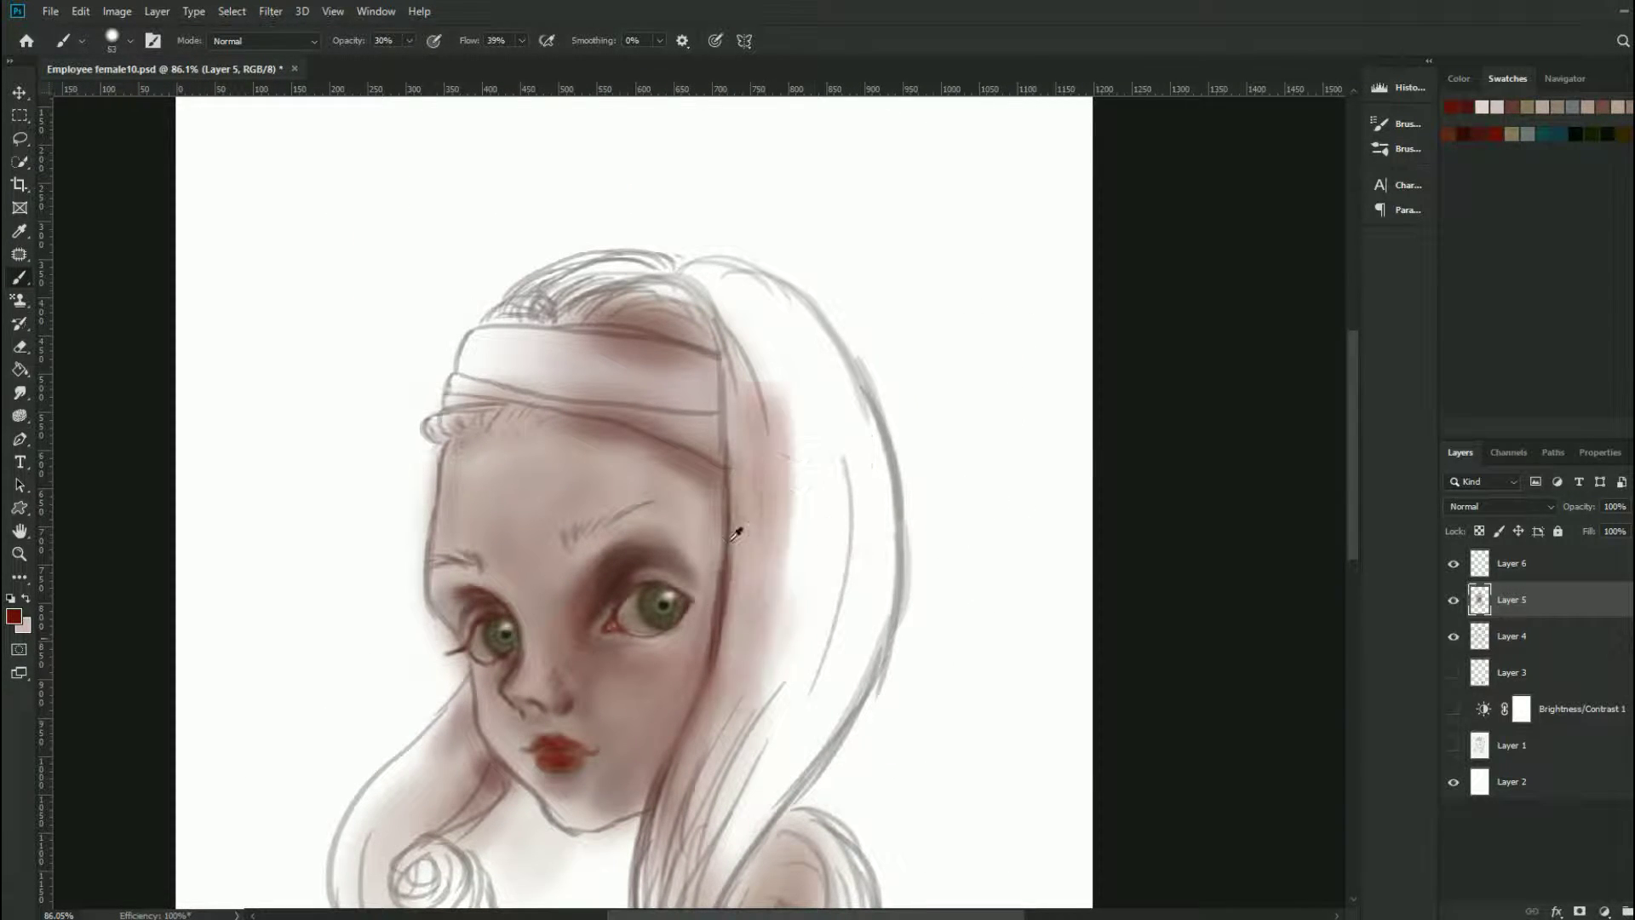
{"action": "left_click_drag", "start_coordinate": [738, 281], "coordinate": [741, 809]}
{"action": "scroll", "coordinate": [741, 810], "scroll_direction": "down", "scroll_amount": 1}
{"action": "mouse_move", "coordinate": [800, 541]}
{"action": "left_mouse_down"}
{"action": "mouse_move", "coordinate": [736, 354]}
{"action": "mouse_move", "coordinate": [758, 529]}
{"action": "left_mouse_up"}
{"action": "left_click", "coordinate": [13, 616]}
{"action": "left_click", "coordinate": [1274, 613]}
Step: Paint broad purple strokes over the hair, sides and both curls at 70% then 30% opacity
{"action": "key", "text": "7"}
{"action": "left_click_drag", "start_coordinate": [792, 394], "coordinate": [749, 731]}
{"action": "scroll", "coordinate": [876, 526], "scroll_direction": "down", "scroll_amount": 1}
{"action": "left_click_drag", "start_coordinate": [792, 400], "coordinate": [766, 707]}
{"action": "left_click_drag", "start_coordinate": [554, 528], "coordinate": [511, 647]}
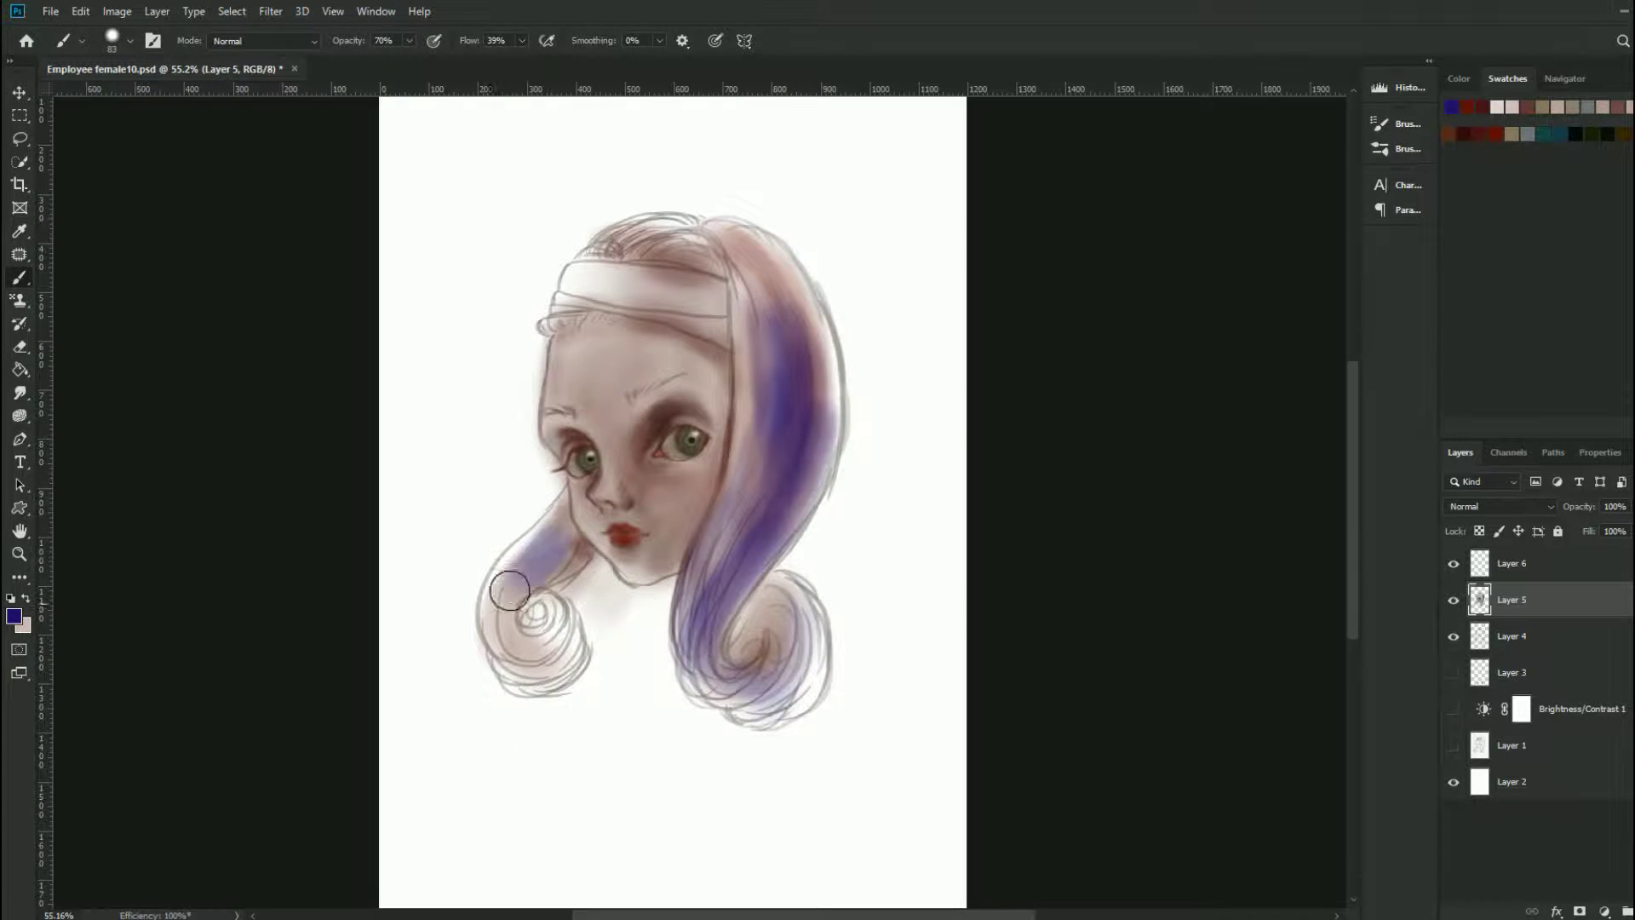
{"action": "key", "text": "3"}
{"action": "mouse_move", "coordinate": [749, 238]}
{"action": "left_mouse_down"}
{"action": "mouse_move", "coordinate": [817, 545]}
{"action": "mouse_move", "coordinate": [732, 681]}
{"action": "left_mouse_up"}
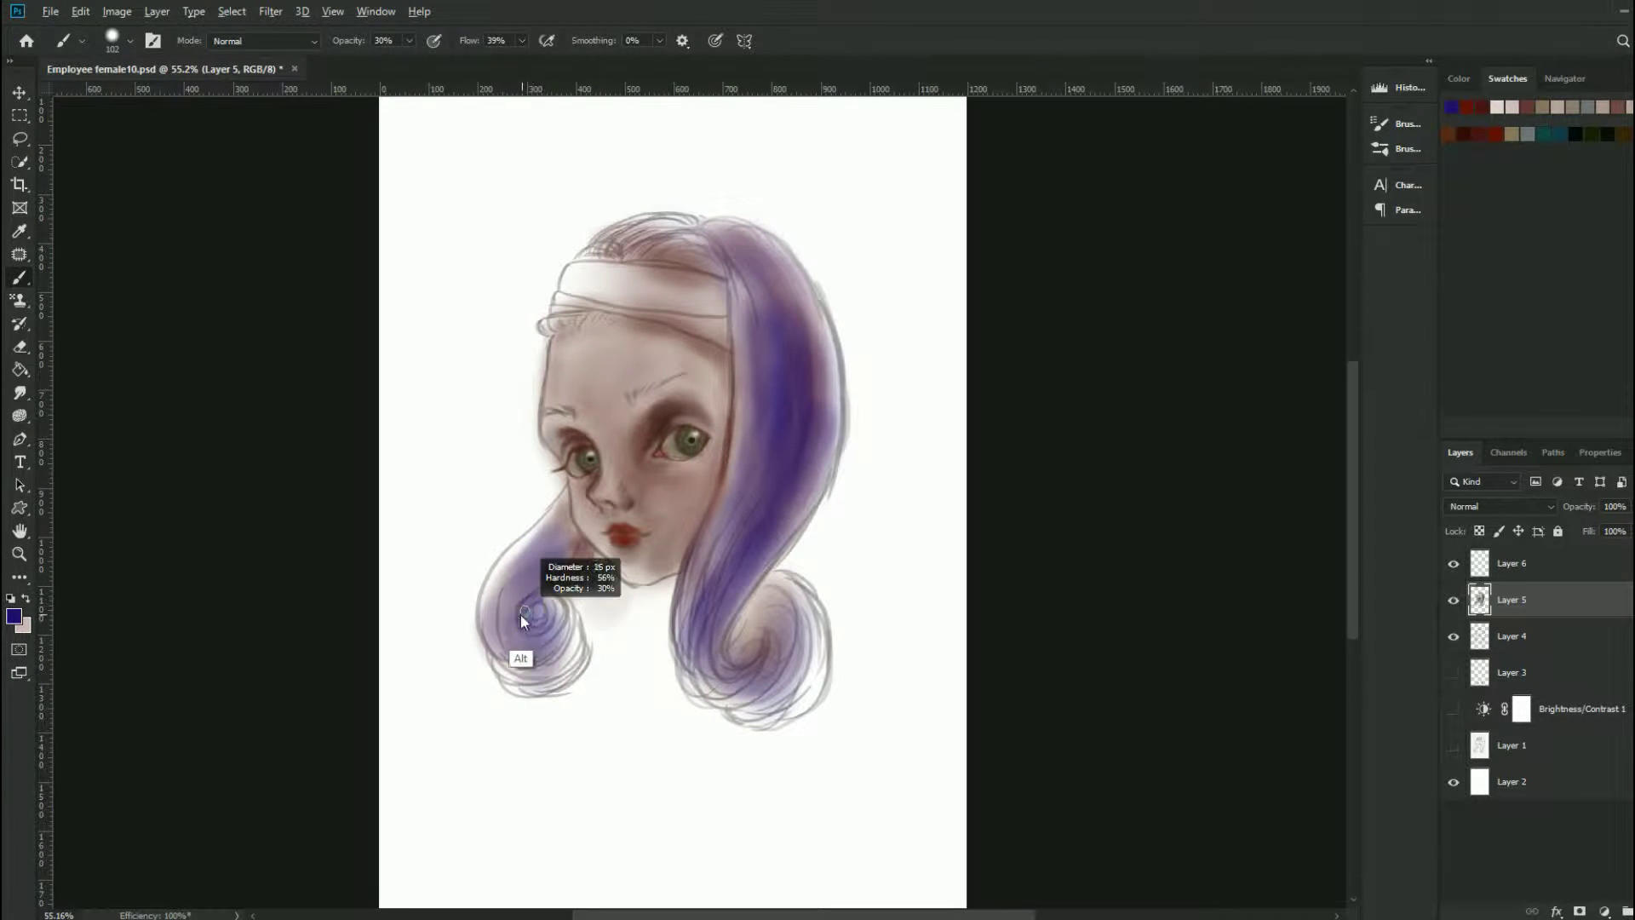
{"action": "left_click_drag", "start_coordinate": [545, 553], "coordinate": [511, 673]}
{"action": "left_click_drag", "start_coordinate": [741, 587], "coordinate": [800, 715]}
{"action": "left_click_drag", "start_coordinate": [767, 281], "coordinate": [766, 681]}
Step: With a smaller brush, paint purple over the right curl, hair top, bangs and left curl
{"action": "left_click_drag", "start_coordinate": [733, 230], "coordinate": [631, 242]}
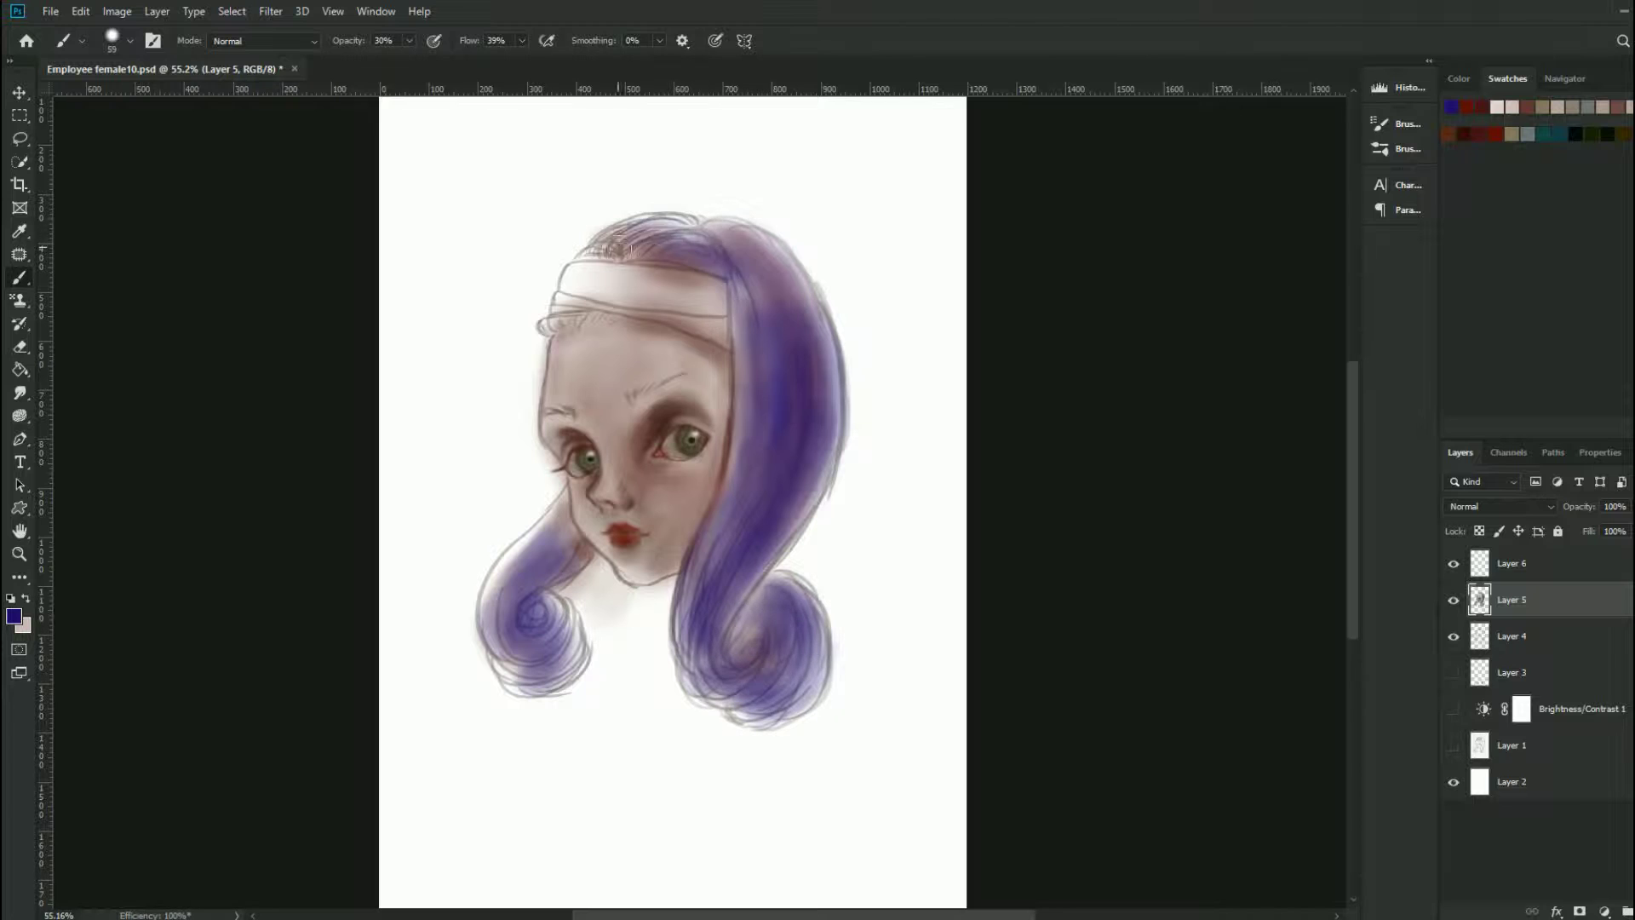
{"action": "left_click_drag", "start_coordinate": [809, 256], "coordinate": [596, 226]}
{"action": "left_click_drag", "start_coordinate": [596, 315], "coordinate": [549, 325]}
{"action": "left_click_drag", "start_coordinate": [588, 249], "coordinate": [715, 232]}
{"action": "left_click_drag", "start_coordinate": [505, 638], "coordinate": [562, 672]}
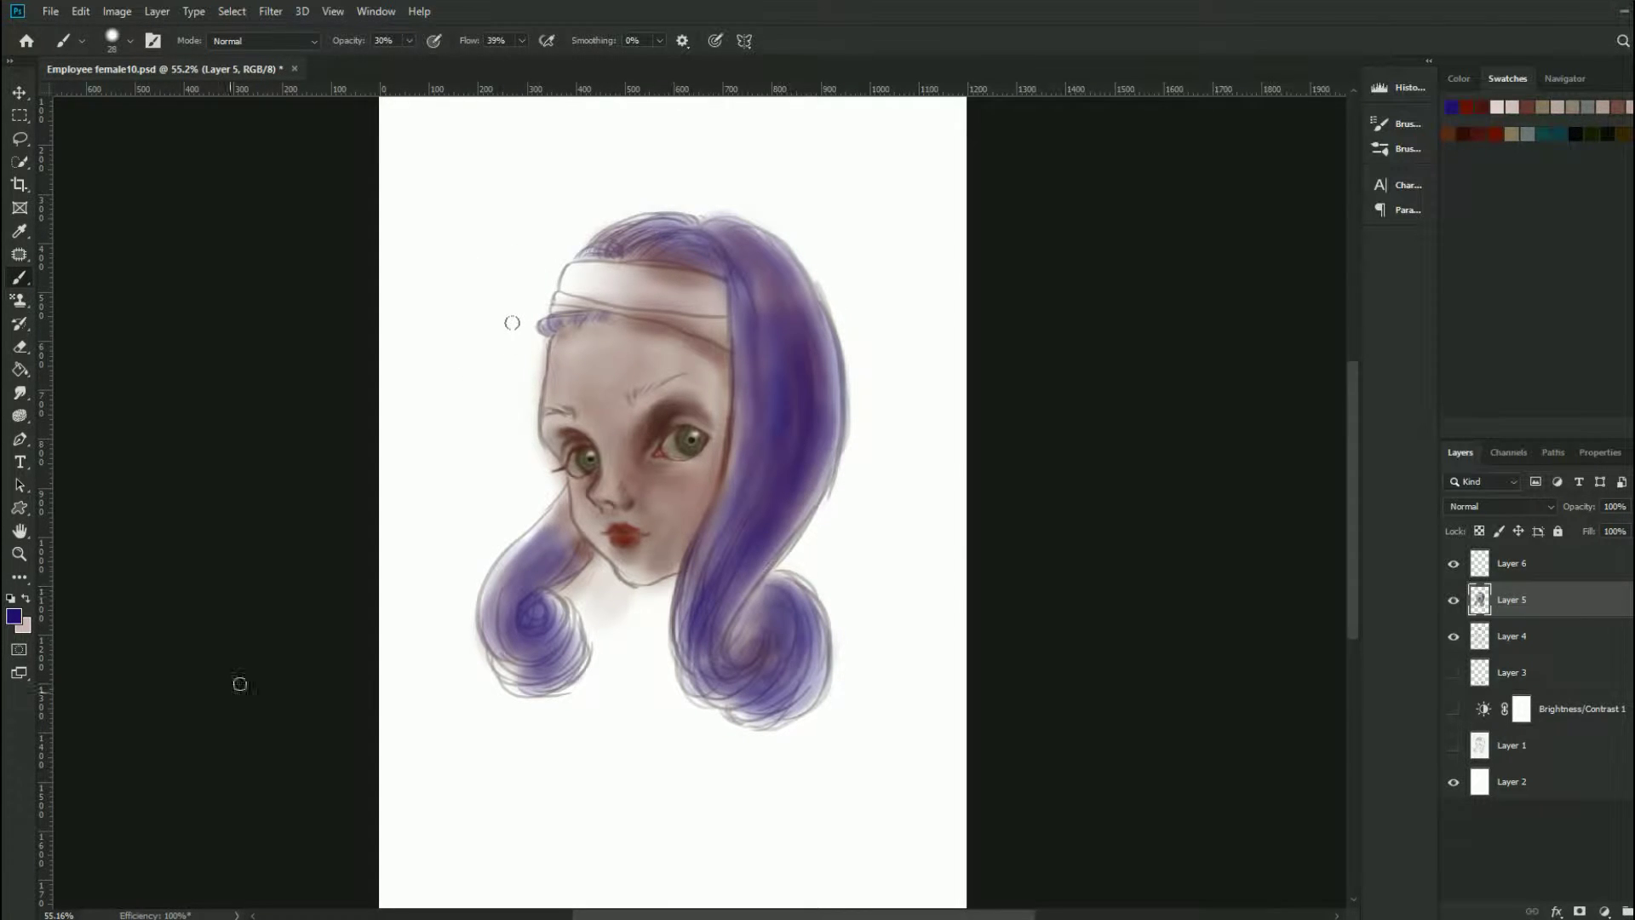
Step: Pick a new purple and deepen the right hair, right strand and both curls
{"action": "left_click", "coordinate": [13, 616]}
{"action": "left_click", "coordinate": [1266, 605]}
{"action": "left_click_drag", "start_coordinate": [792, 289], "coordinate": [766, 562]}
{"action": "left_click_drag", "start_coordinate": [749, 264], "coordinate": [756, 593]}
{"action": "left_click_drag", "start_coordinate": [827, 281], "coordinate": [766, 681]}
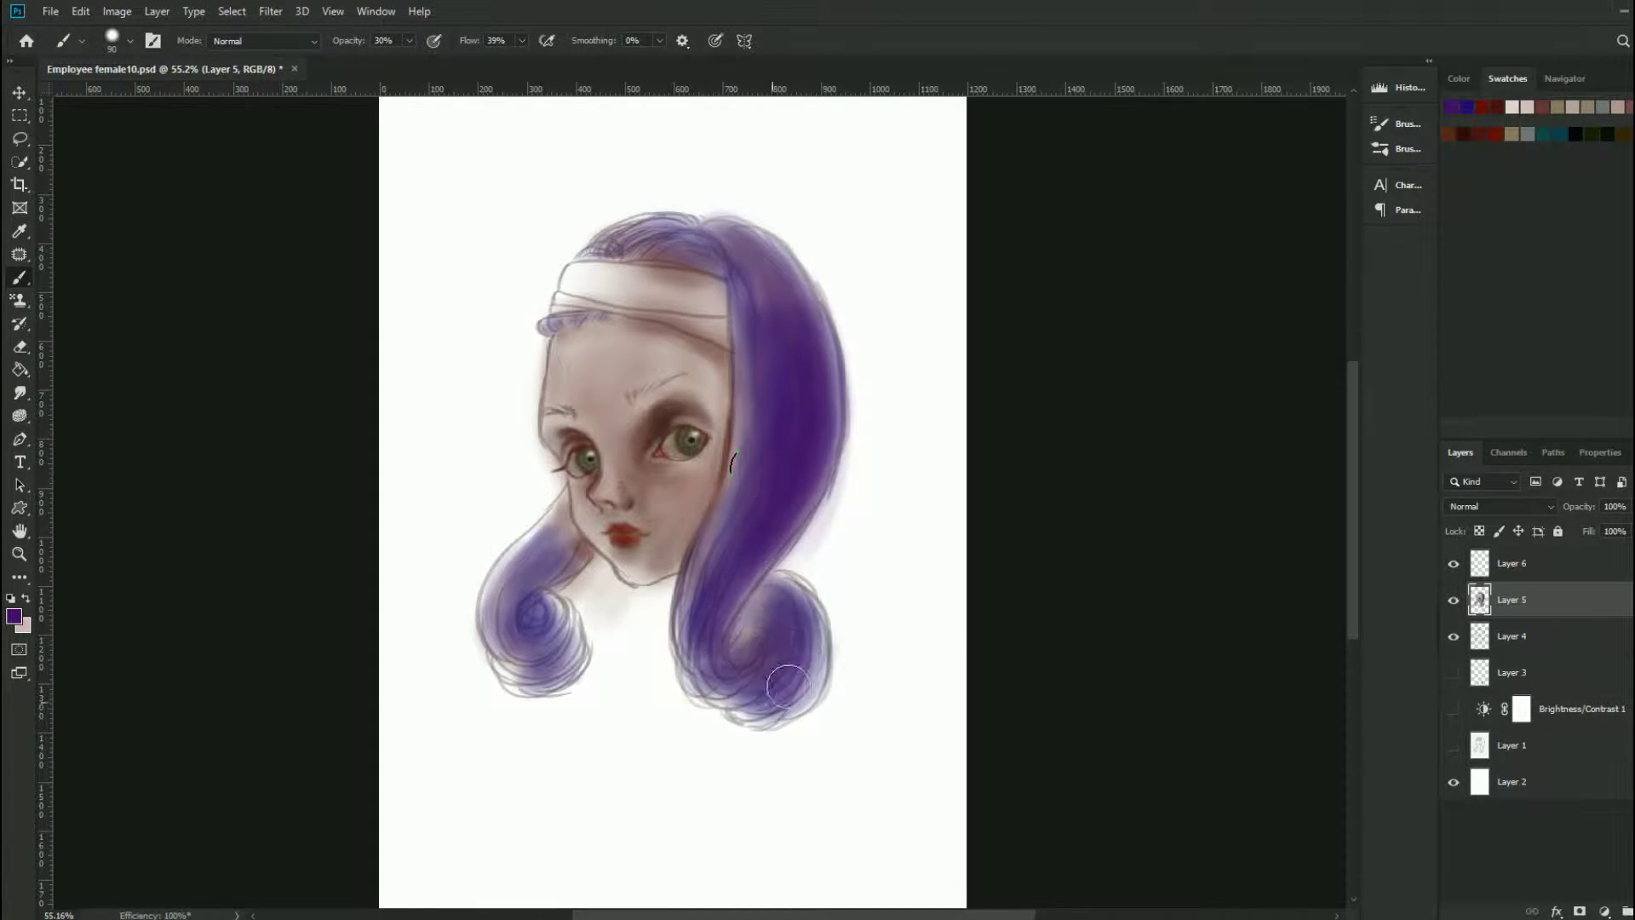
{"action": "left_click_drag", "start_coordinate": [767, 443], "coordinate": [749, 707]}
{"action": "left_click_drag", "start_coordinate": [740, 294], "coordinate": [698, 681]}
{"action": "mouse_move", "coordinate": [818, 579]}
{"action": "left_mouse_down"}
{"action": "mouse_move", "coordinate": [763, 715]}
{"action": "mouse_move", "coordinate": [809, 587]}
{"action": "left_mouse_up"}
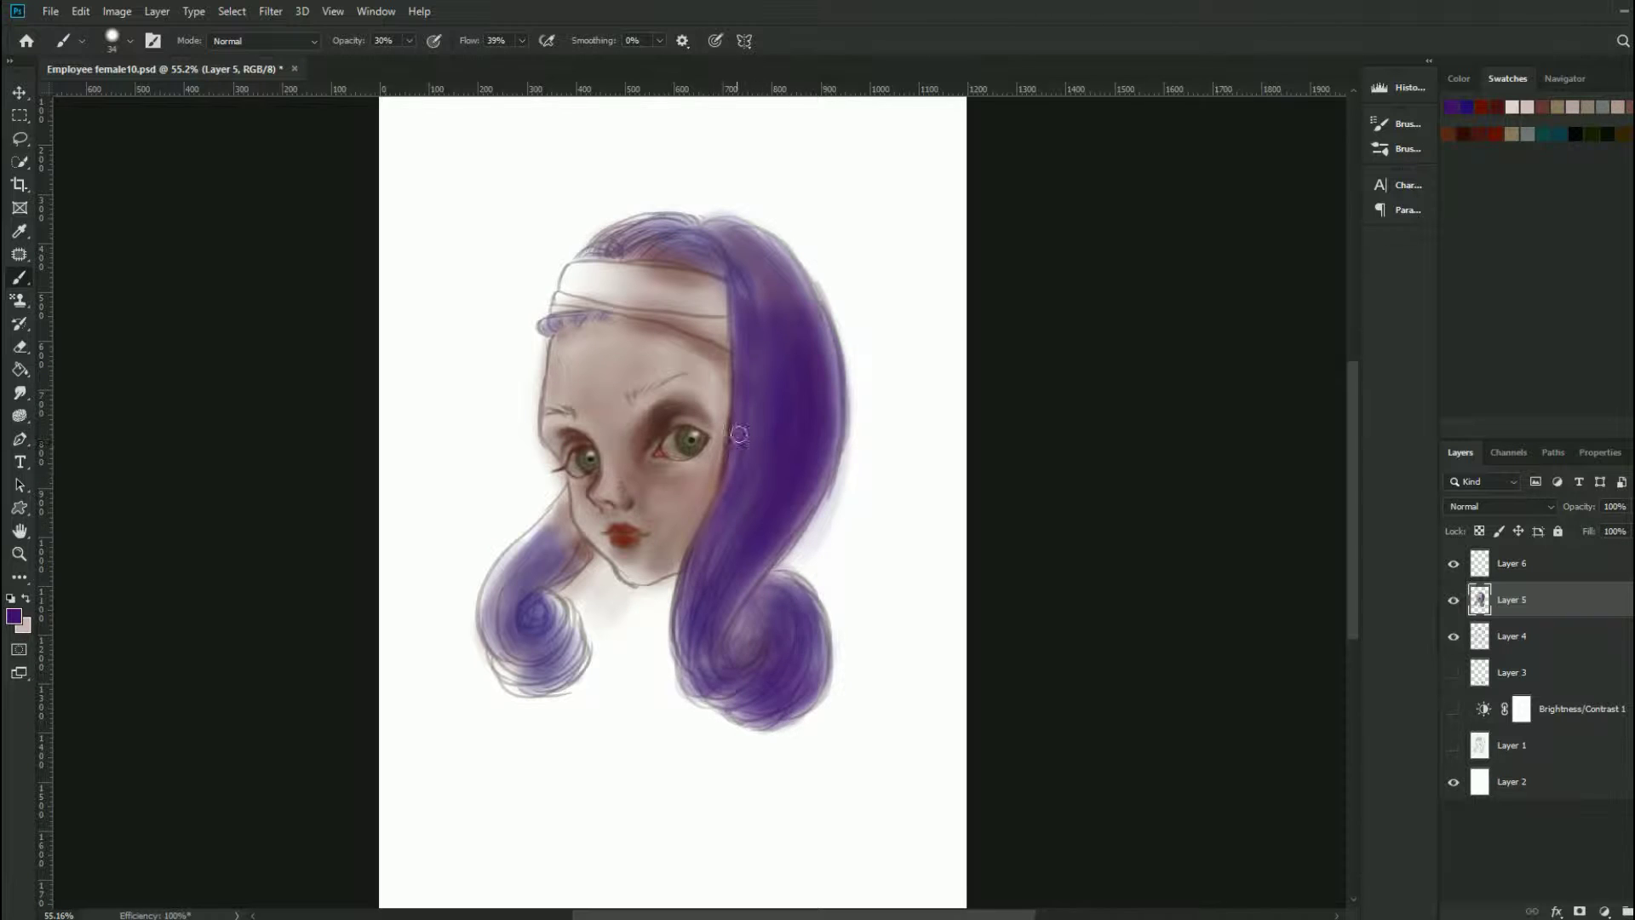
{"action": "mouse_move", "coordinate": [528, 536]}
{"action": "left_mouse_down"}
{"action": "mouse_move", "coordinate": [494, 681]}
{"action": "mouse_move", "coordinate": [587, 648]}
{"action": "mouse_move", "coordinate": [515, 578]}
{"action": "mouse_move", "coordinate": [545, 613]}
{"action": "left_mouse_up"}
Step: Add swirl strokes to the left curl and purple along the top of the hair
{"action": "key", "text": "bracketright"}
{"action": "key", "text": "bracketright"}
{"action": "key", "text": "bracketright"}
{"action": "key", "text": "bracketleft"}
{"action": "key", "text": "bracketleft"}
{"action": "key", "text": "bracketleft"}
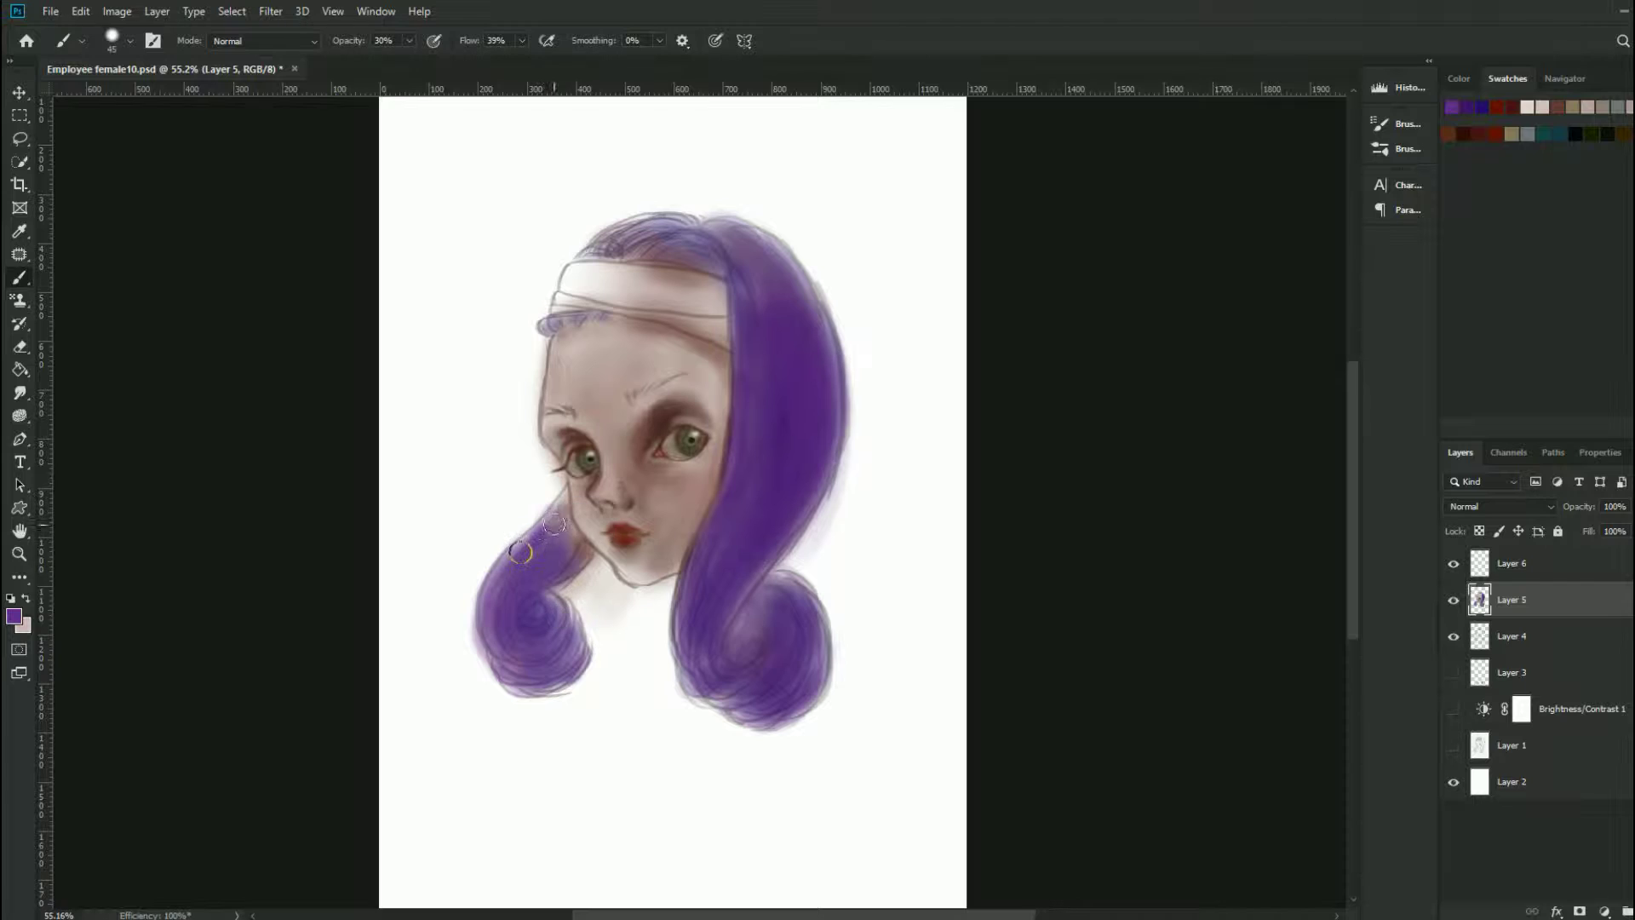
{"action": "left_click_drag", "start_coordinate": [553, 511], "coordinate": [511, 681]}
{"action": "mouse_move", "coordinate": [588, 256]}
{"action": "left_mouse_down"}
{"action": "mouse_move", "coordinate": [749, 222]}
{"action": "mouse_move", "coordinate": [741, 279]}
{"action": "left_mouse_up"}
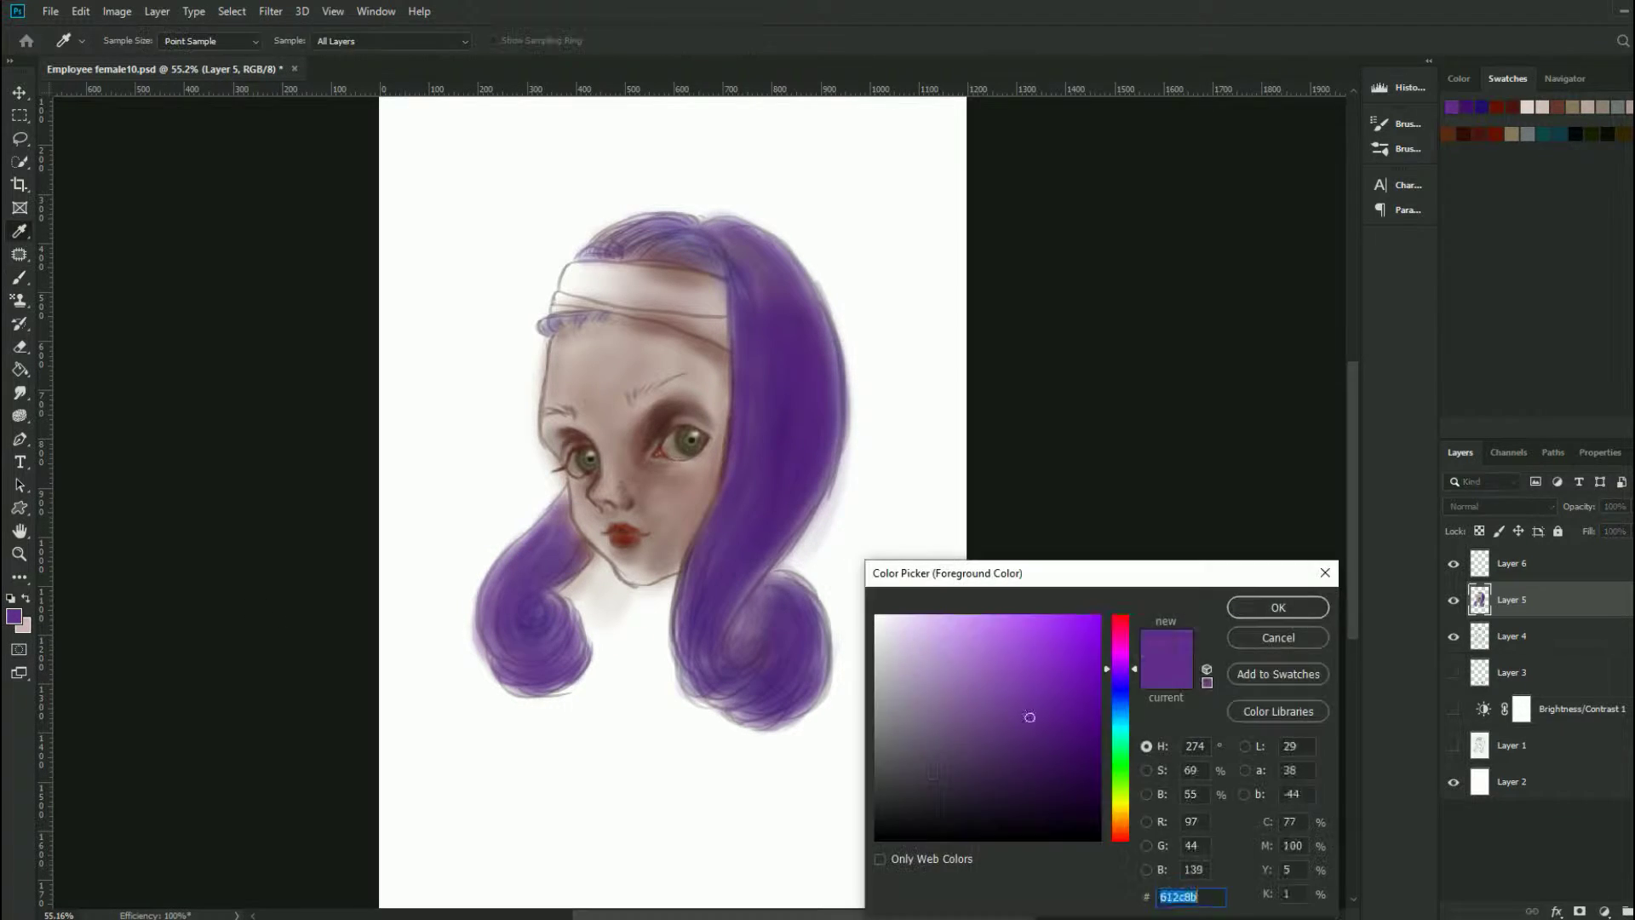
Step: Shade the right curl with magenta-purple and dark blue-purple strokes
{"action": "key", "text": "Return"}
{"action": "left_click", "coordinate": [1065, 648]}
{"action": "key", "text": "Return"}
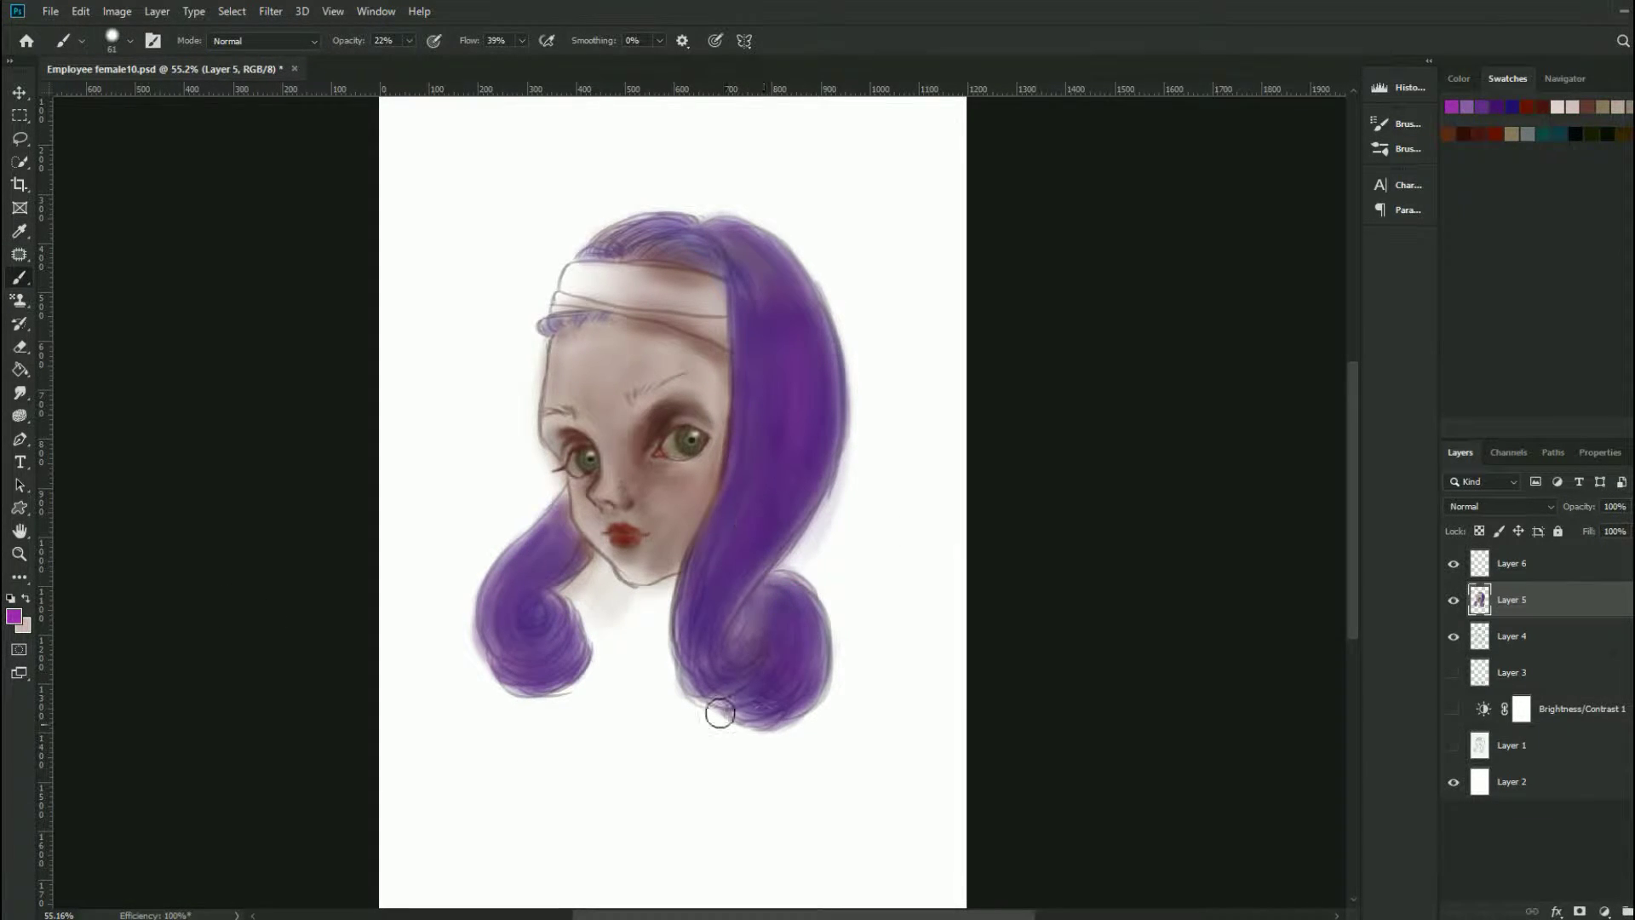
{"action": "key", "text": "6"}
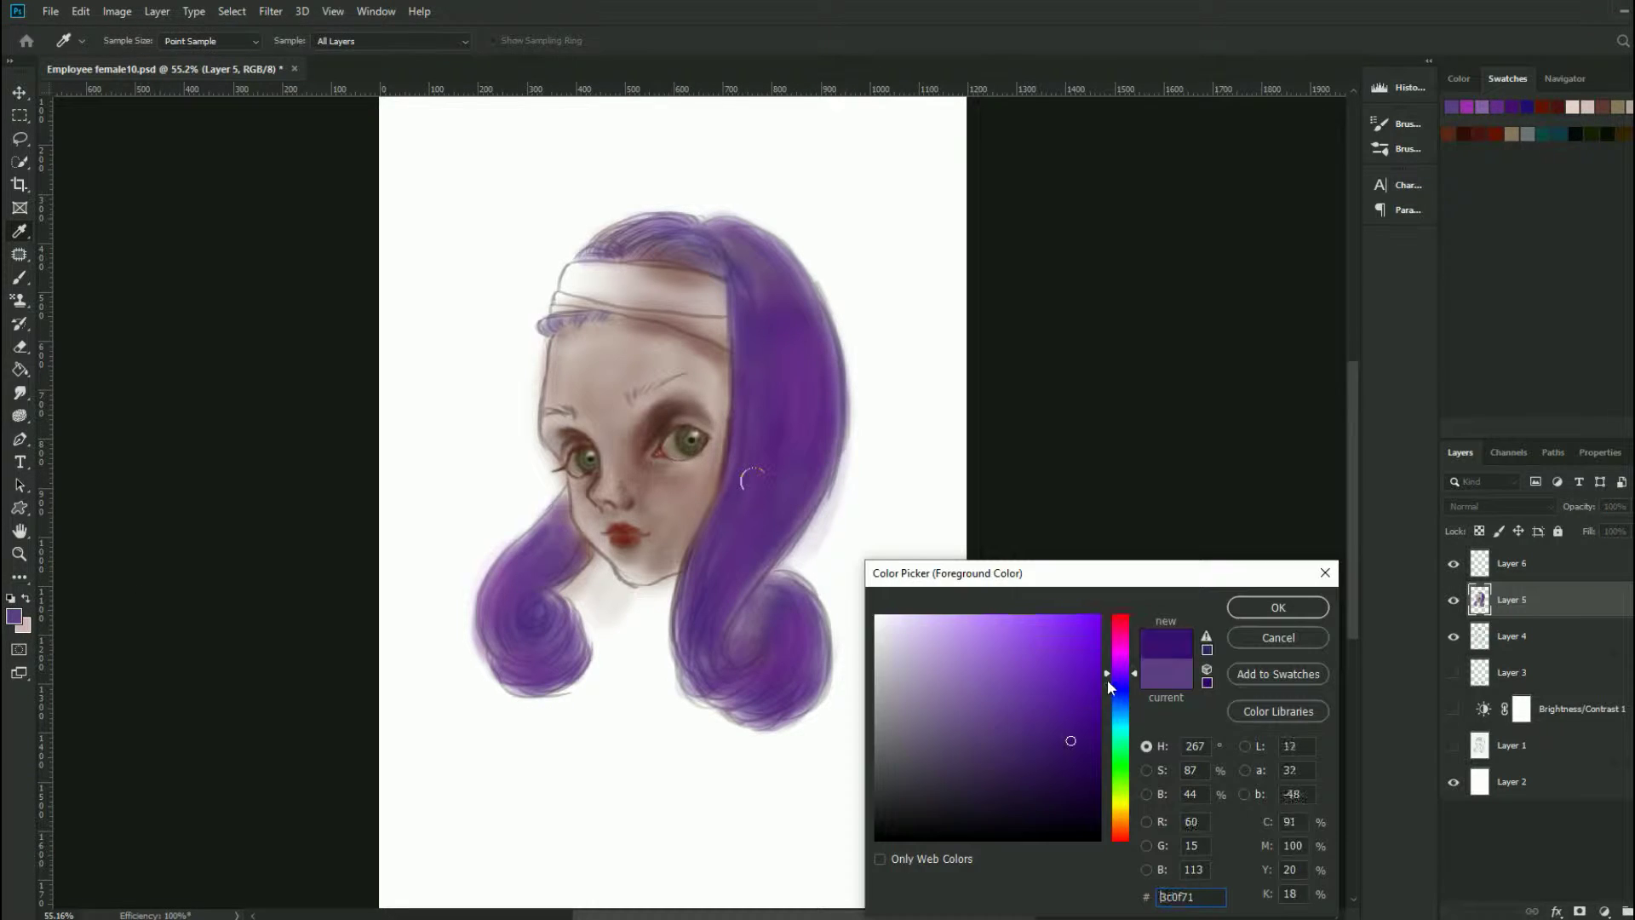
{"action": "left_click", "coordinate": [1071, 737]}
{"action": "key", "text": "Return"}
{"action": "key", "text": "bracketleft"}
{"action": "key", "text": "bracketleft"}
{"action": "key", "text": "bracketleft"}
{"action": "left_click_drag", "start_coordinate": [694, 717], "coordinate": [771, 608]}
{"action": "key", "text": "bracketleft"}
{"action": "key", "text": "bracketleft"}
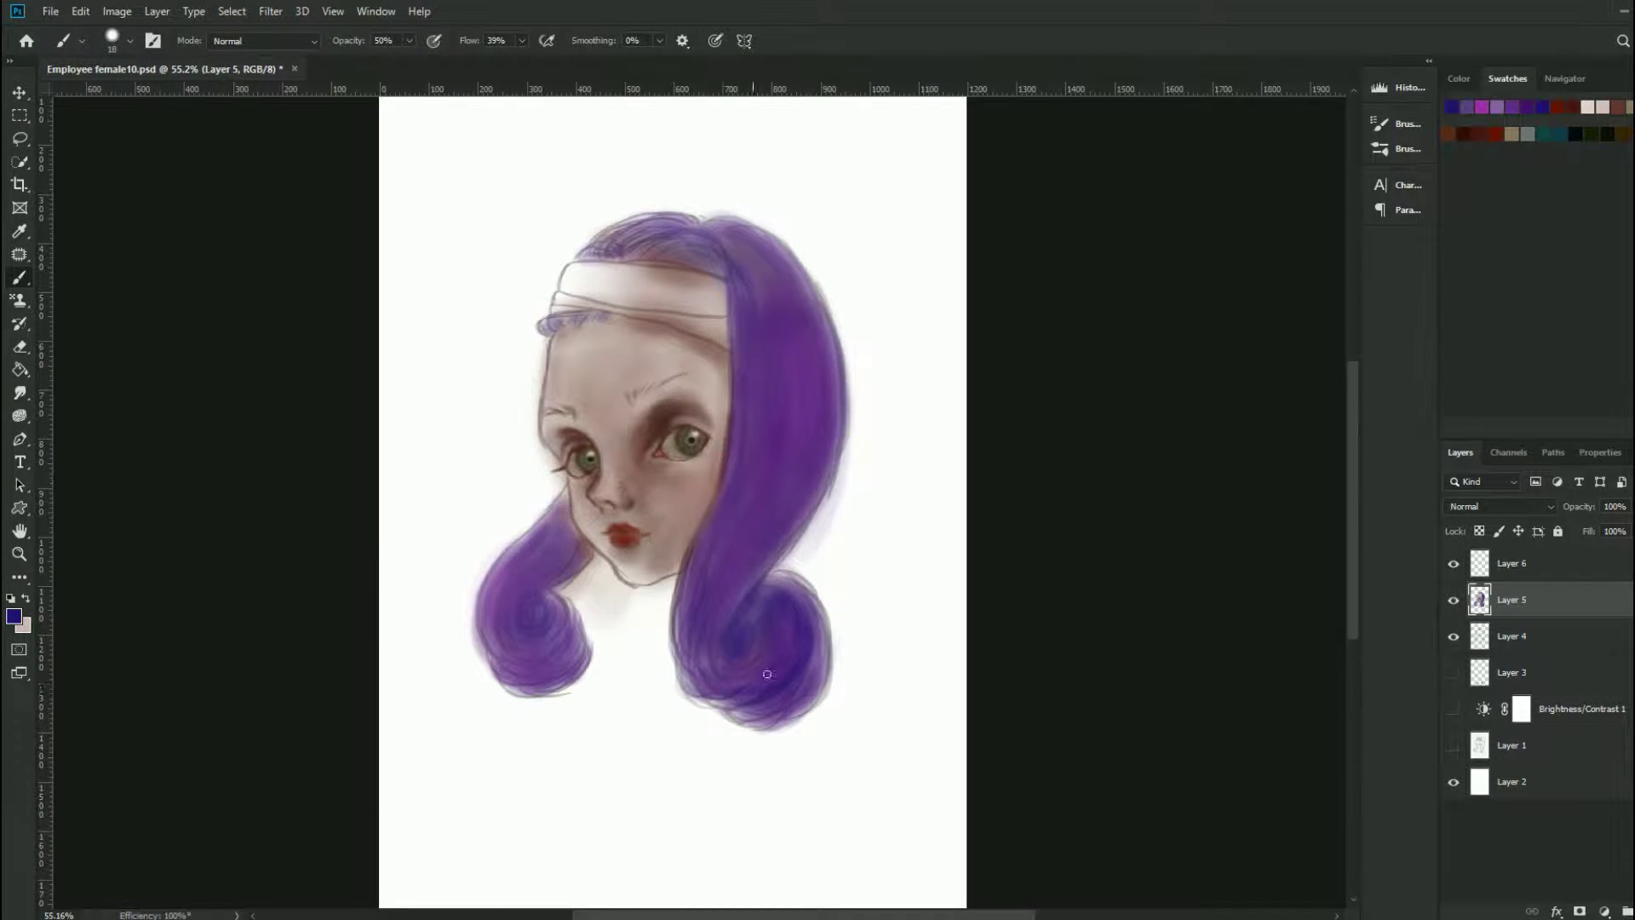
{"action": "mouse_move", "coordinate": [768, 673]}
{"action": "left_mouse_down"}
{"action": "mouse_move", "coordinate": [741, 596]}
{"action": "mouse_move", "coordinate": [734, 661]}
{"action": "left_mouse_up"}
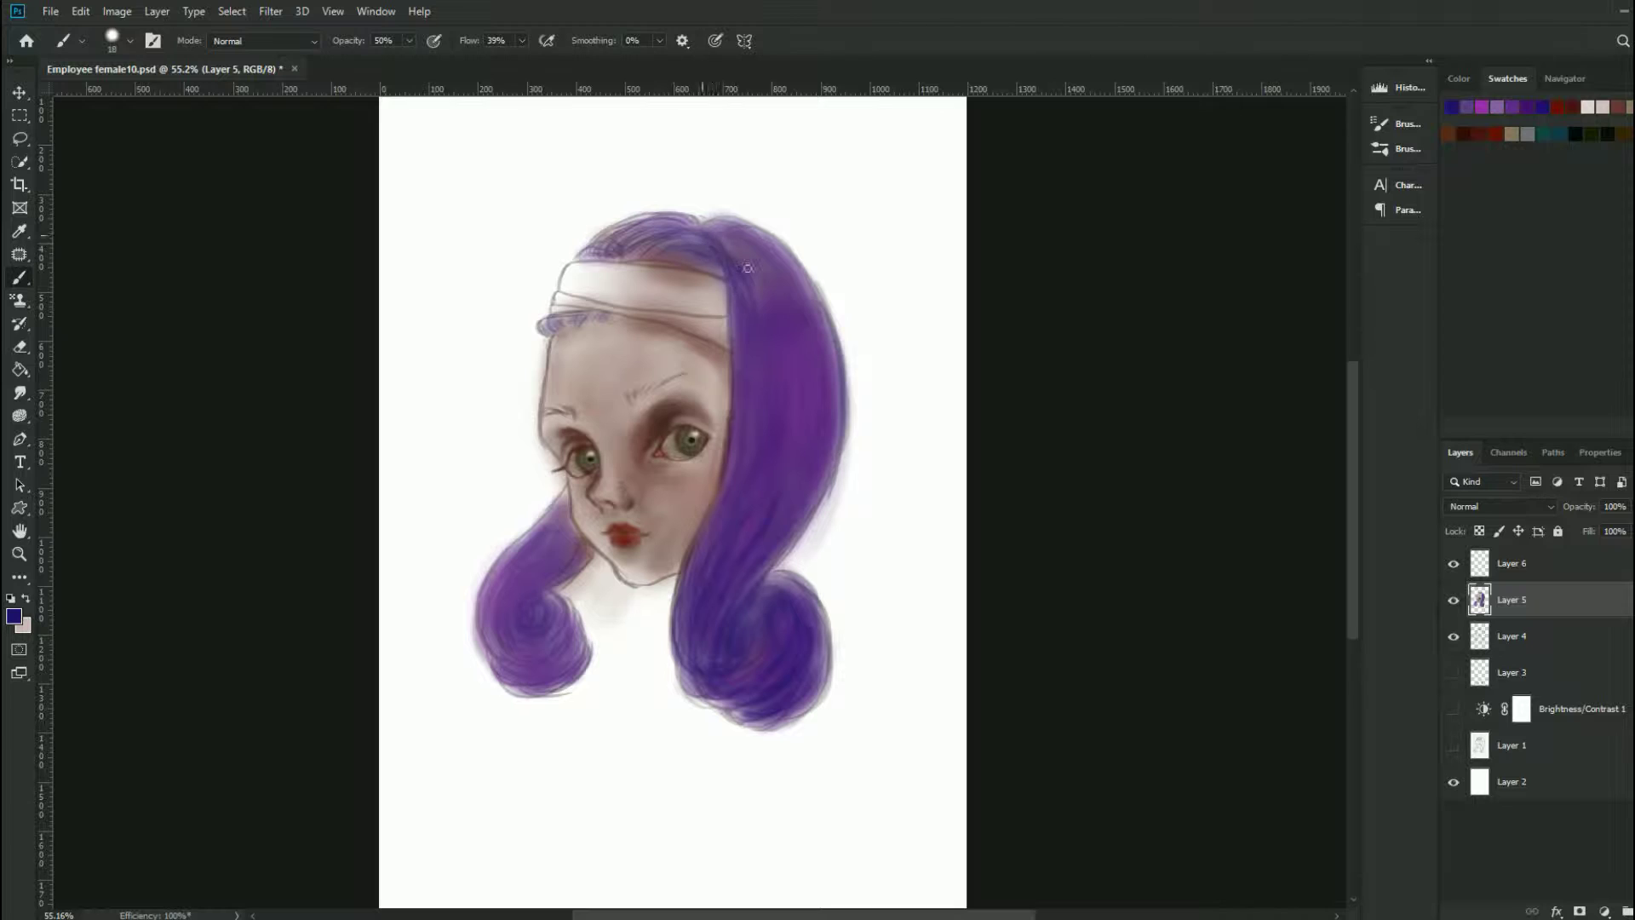
{"action": "left_click_drag", "start_coordinate": [747, 267], "coordinate": [792, 255]}
Step: Flip the canvas horizontally and slightly warp the left eye area with Liquify
{"action": "left_click", "coordinate": [117, 11]}
{"action": "left_click", "coordinate": [332, 254]}
{"action": "left_click", "coordinate": [271, 11]}
{"action": "left_click", "coordinate": [340, 135]}
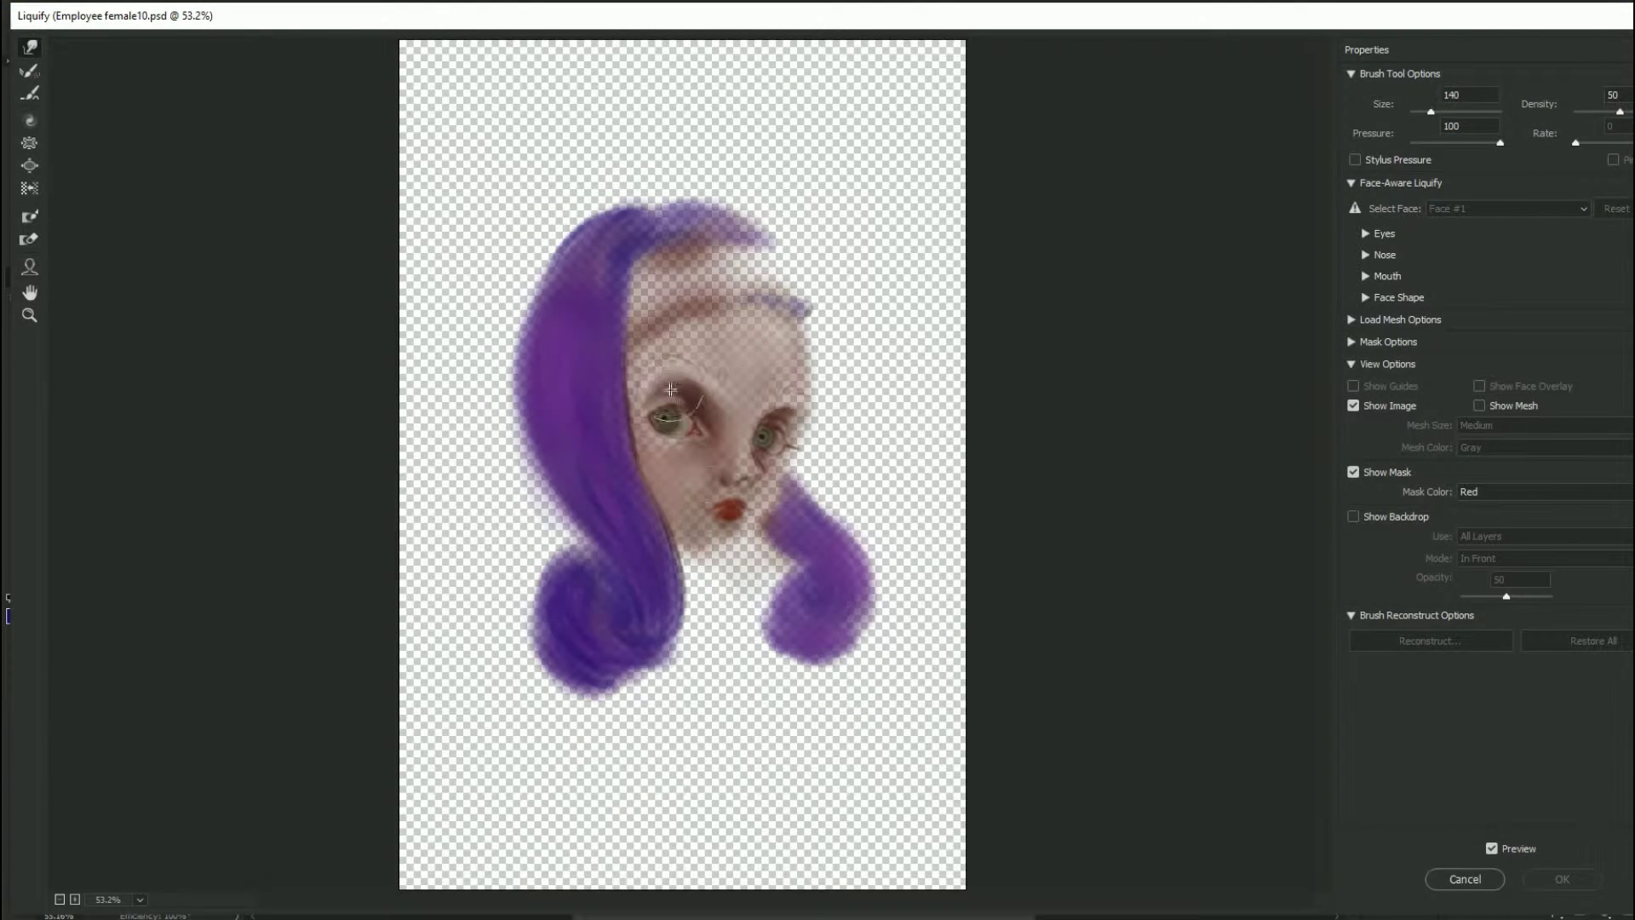
{"action": "left_click_drag", "start_coordinate": [671, 389], "coordinate": [702, 433]}
{"action": "left_click", "coordinate": [1569, 880]}
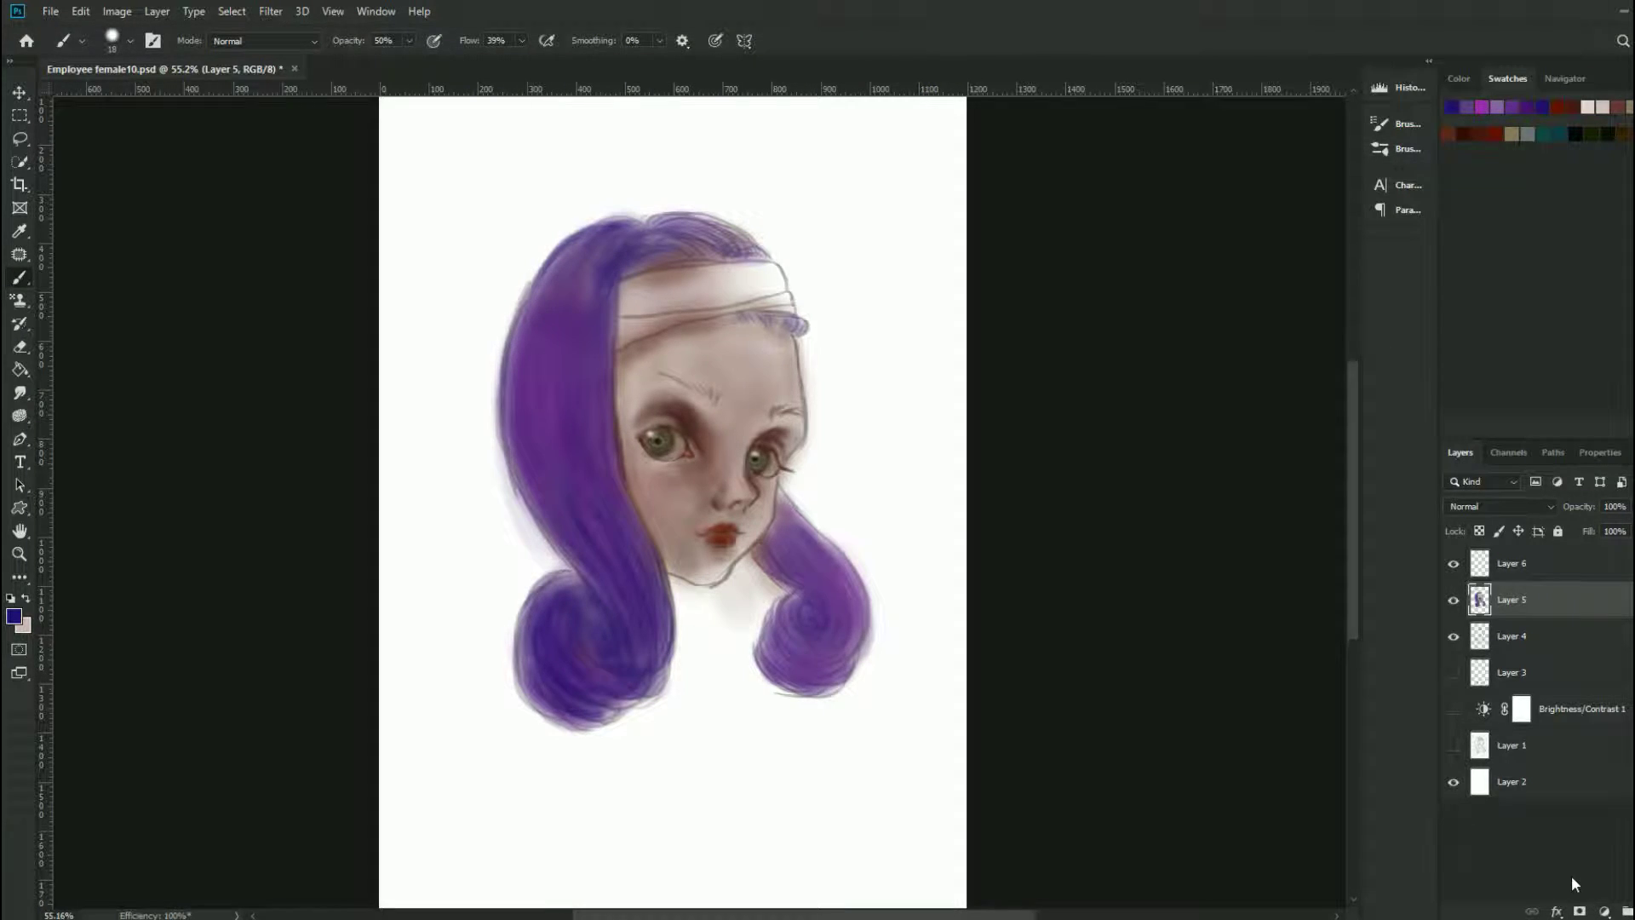
Step: Paint the headband as a broad blue band across the forehead
{"action": "scroll", "coordinate": [884, 423], "scroll_direction": "up", "scroll_amount": 2}
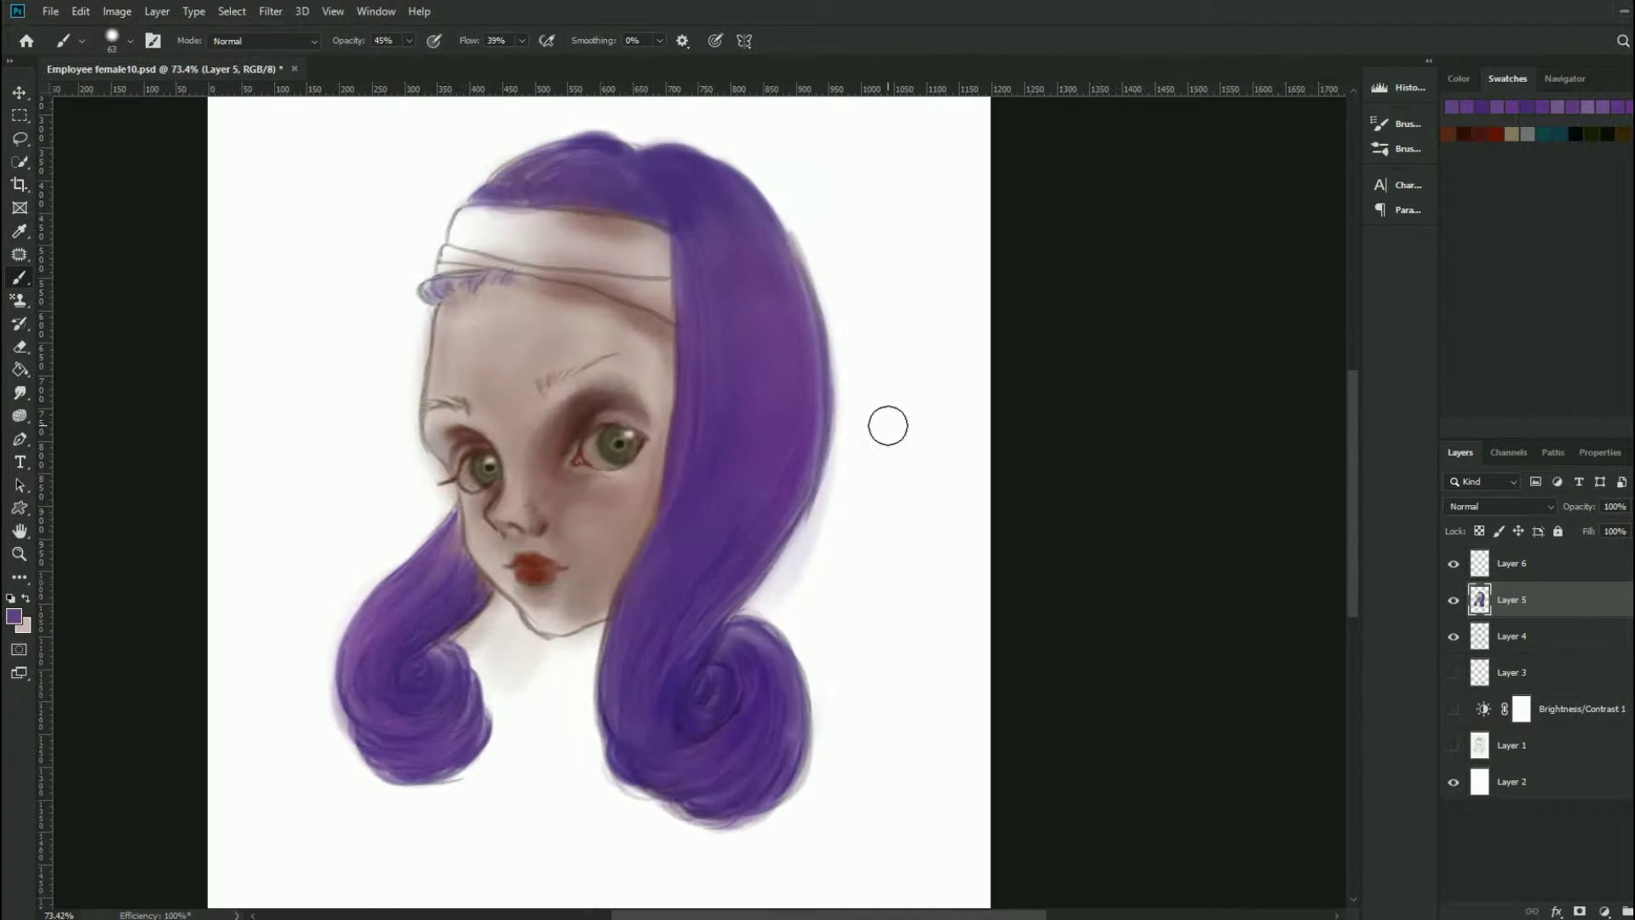
{"action": "left_click", "coordinate": [14, 616]}
{"action": "left_click", "coordinate": [1274, 606]}
{"action": "mouse_move", "coordinate": [503, 229]}
{"action": "left_mouse_down"}
{"action": "mouse_move", "coordinate": [574, 251]}
{"action": "mouse_move", "coordinate": [588, 230]}
{"action": "mouse_move", "coordinate": [456, 225]}
{"action": "mouse_move", "coordinate": [564, 233]}
{"action": "mouse_move", "coordinate": [547, 237]}
{"action": "mouse_move", "coordinate": [647, 290]}
{"action": "left_mouse_up"}
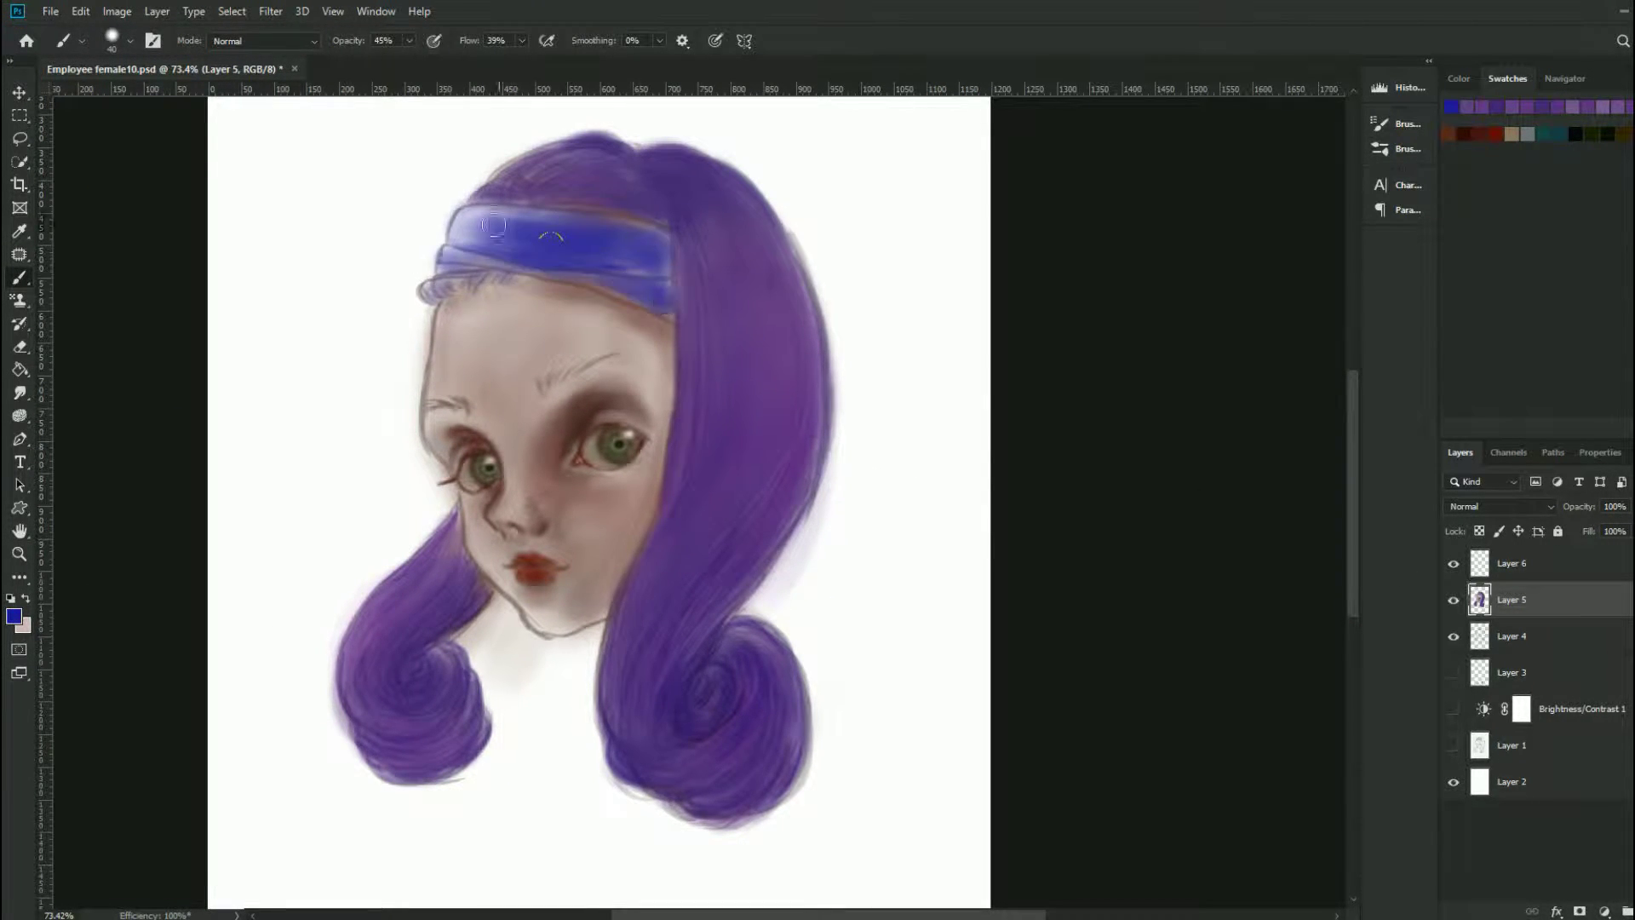
{"action": "left_click_drag", "start_coordinate": [511, 255], "coordinate": [443, 255]}
{"action": "mouse_move", "coordinate": [515, 196]}
{"action": "left_mouse_down"}
{"action": "mouse_move", "coordinate": [656, 281]}
{"action": "mouse_move", "coordinate": [664, 269]}
{"action": "left_mouse_up"}
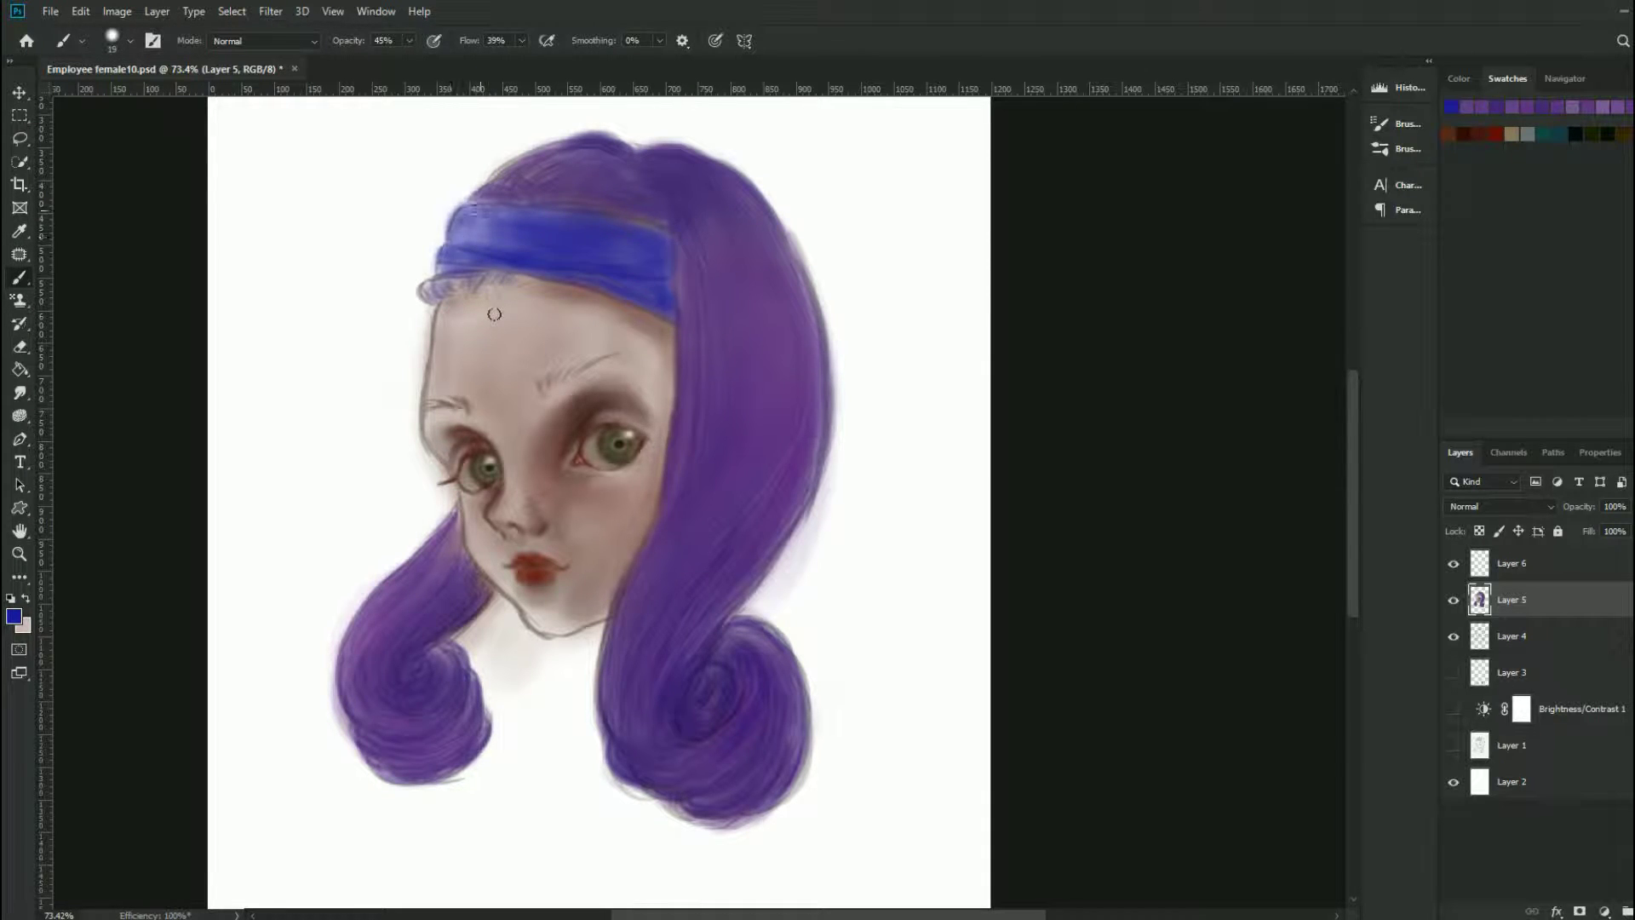
{"action": "key", "text": "bracketright"}
{"action": "key", "text": "bracketright"}
{"action": "left_click_drag", "start_coordinate": [460, 221], "coordinate": [672, 299]}
Step: Sample lighter and darker blues, blue-violet and a reddish-brown, then resize the brush
{"action": "left_click", "coordinate": [506, 228], "text": "alt"}
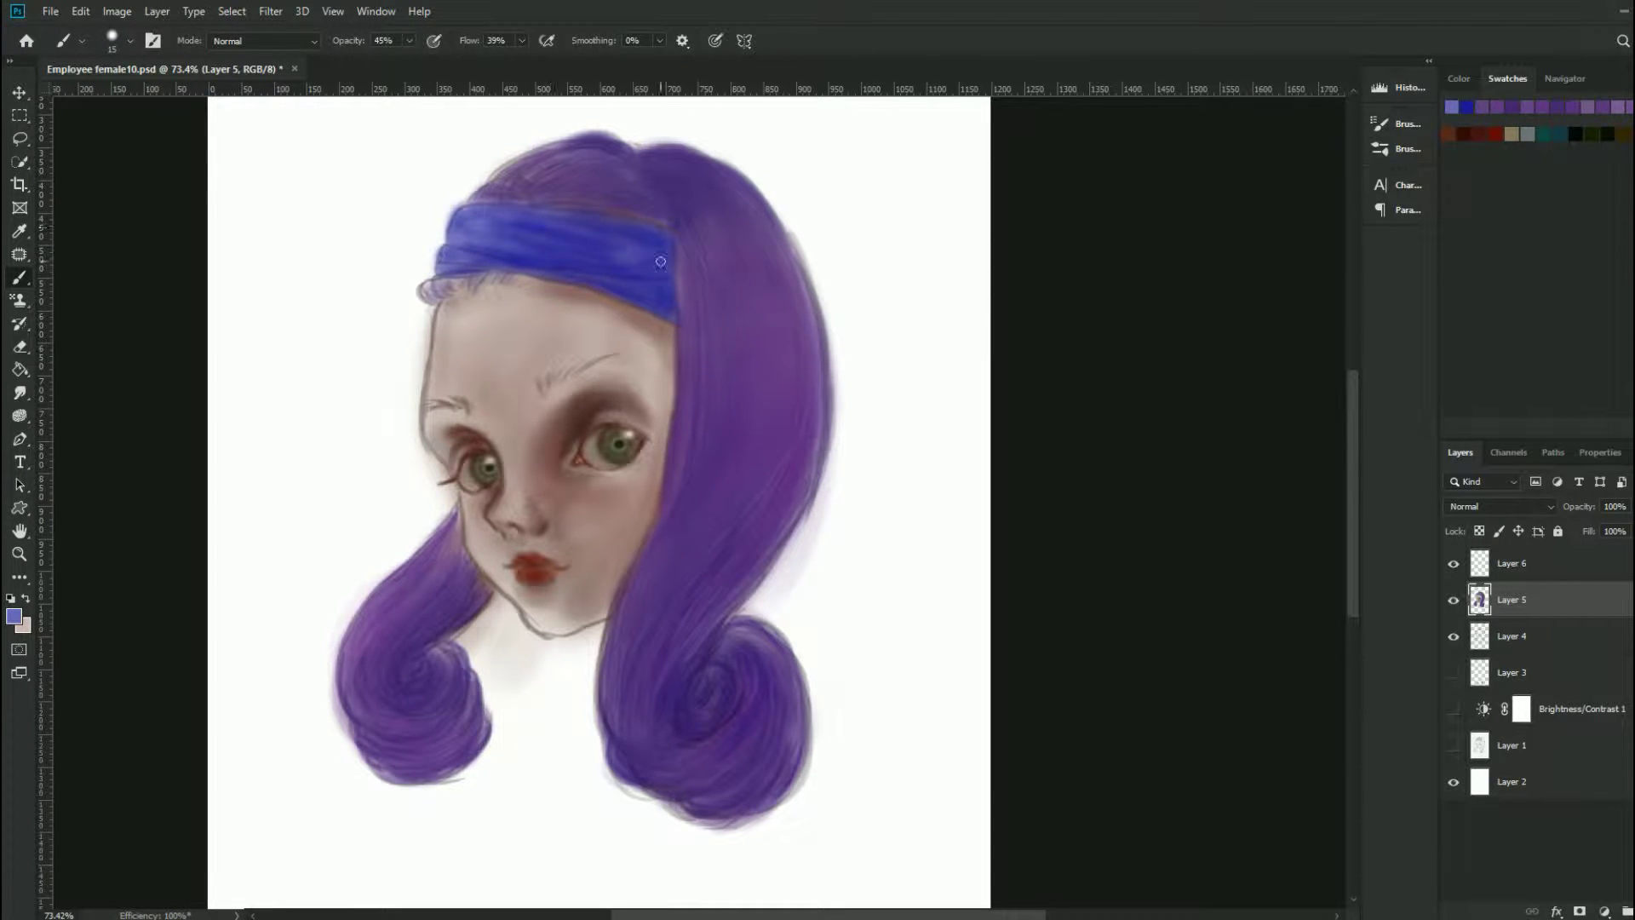
{"action": "left_click", "coordinate": [599, 266], "text": "alt"}
{"action": "left_click", "coordinate": [657, 294], "text": "alt"}
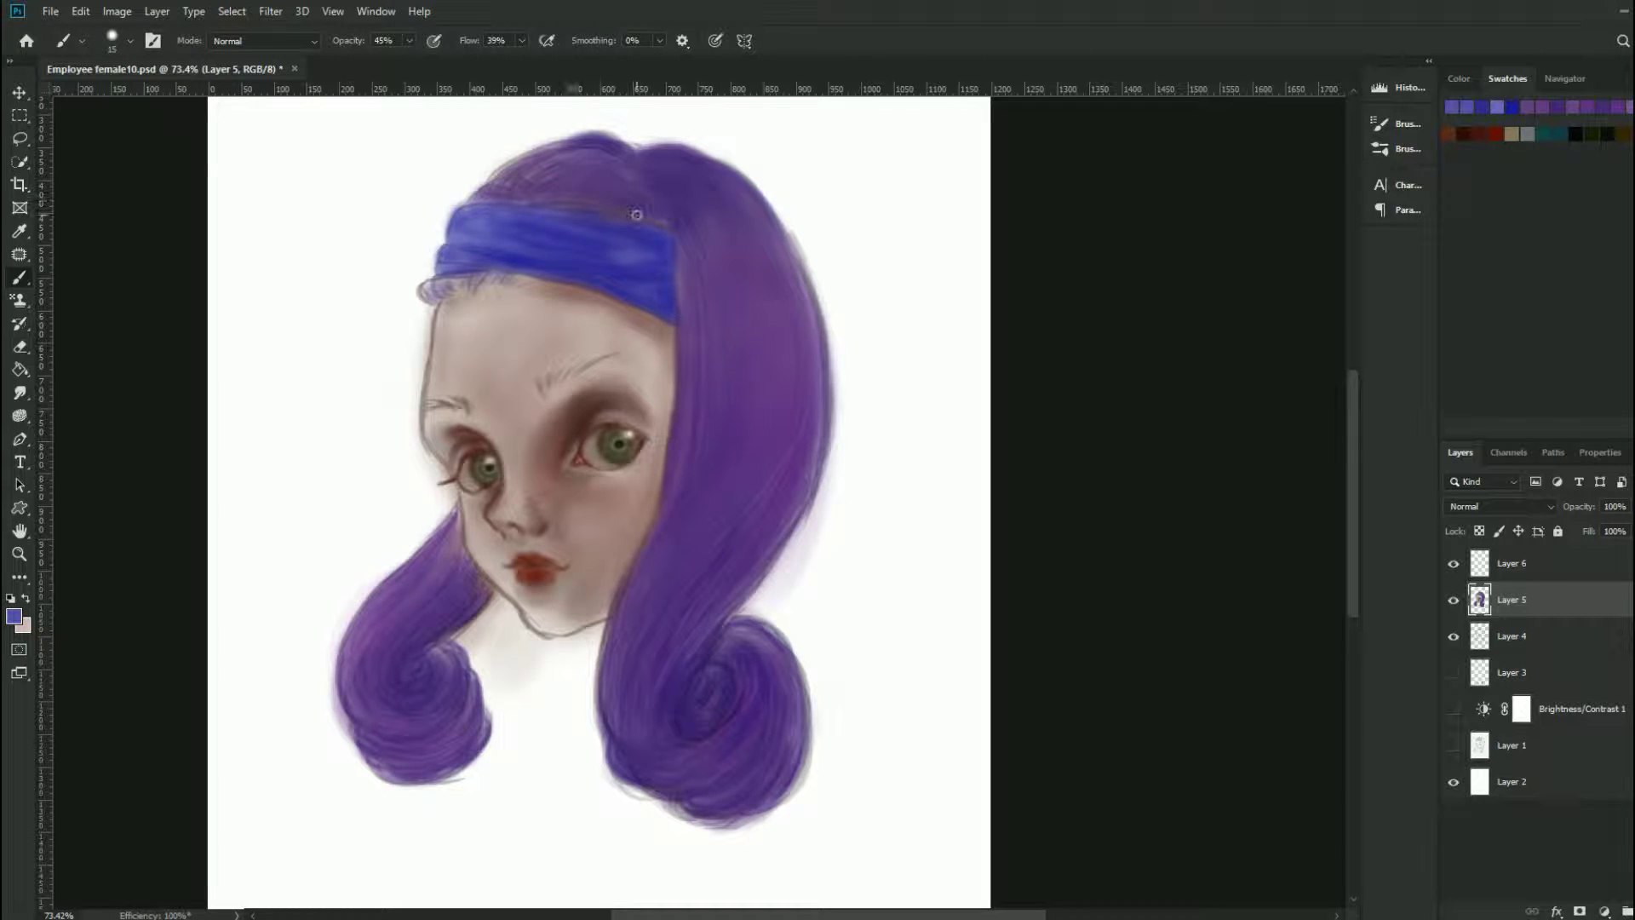
{"action": "left_click", "coordinate": [445, 279], "text": "alt"}
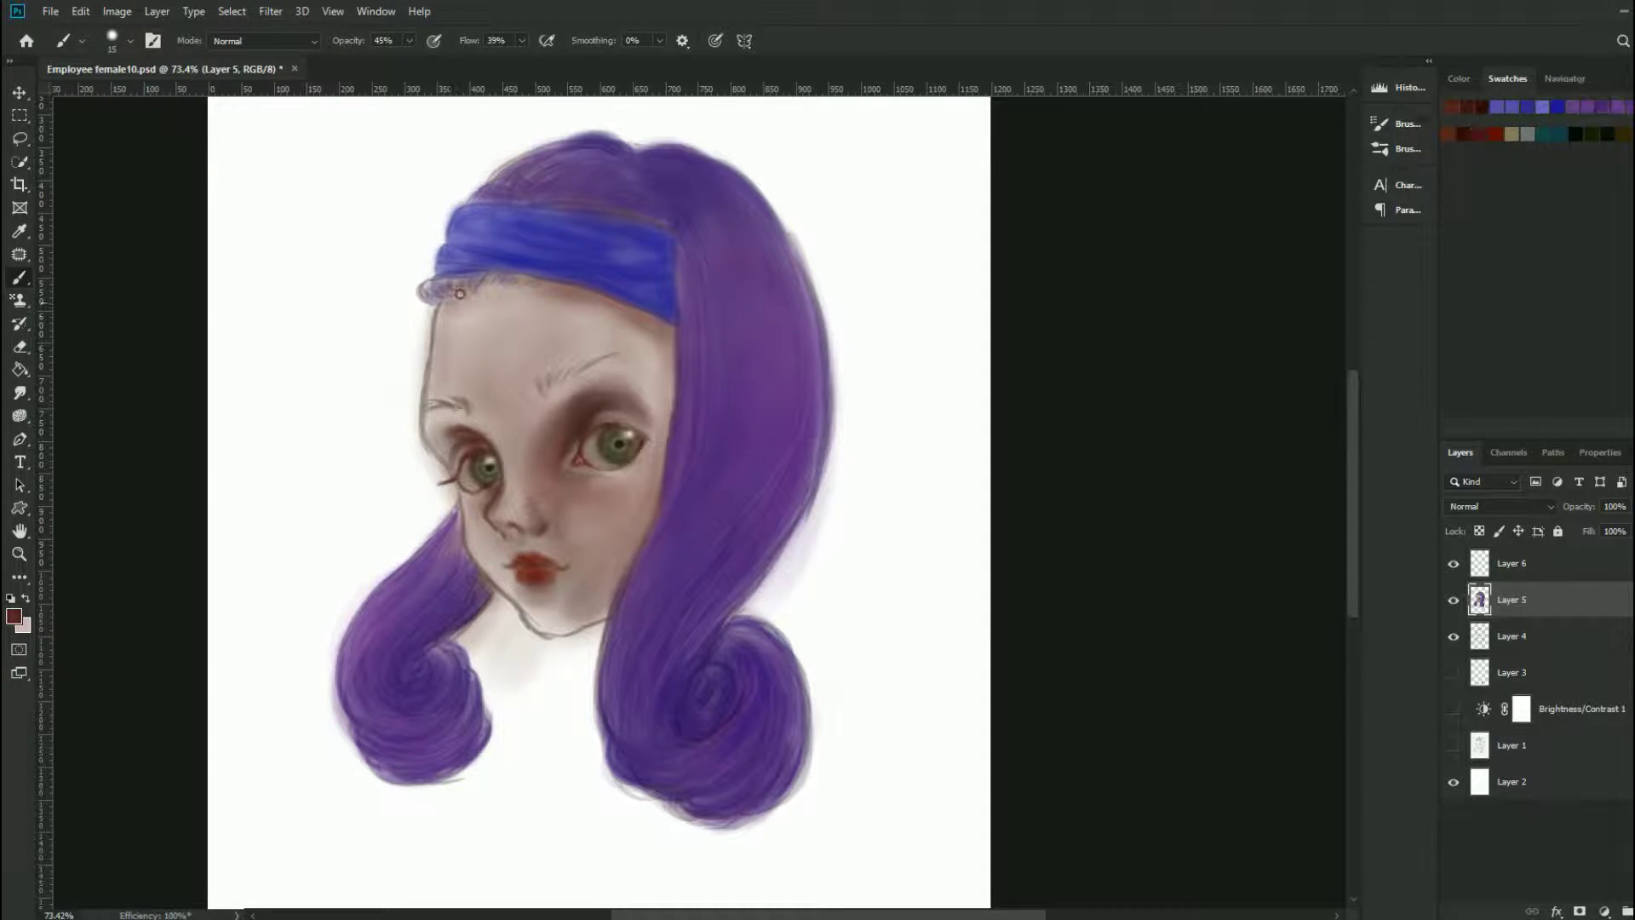
{"action": "left_click_drag", "start_coordinate": [459, 343], "coordinate": [460, 350]}
Step: Sample the face skin tone and shade down the nose toward the lips
{"action": "left_click", "coordinate": [459, 349], "text": "alt"}
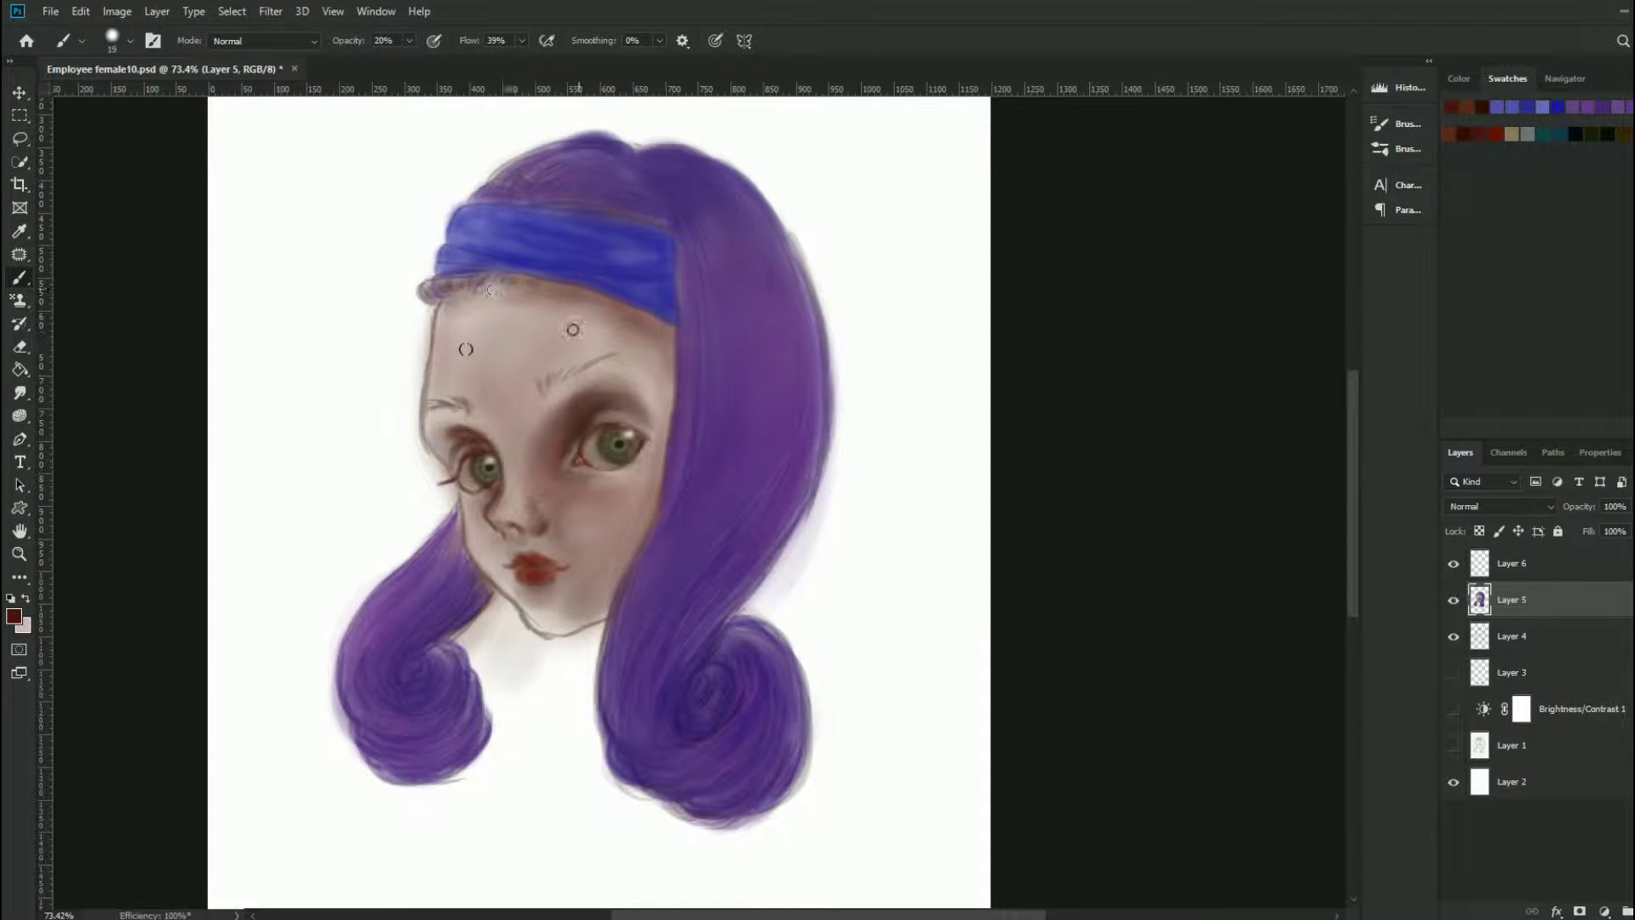
{"action": "scroll", "coordinate": [511, 469], "scroll_direction": "down", "scroll_amount": 2}
{"action": "scroll", "coordinate": [533, 508], "scroll_direction": "up", "scroll_amount": 3}
{"action": "left_click_drag", "start_coordinate": [533, 508], "coordinate": [545, 503]}
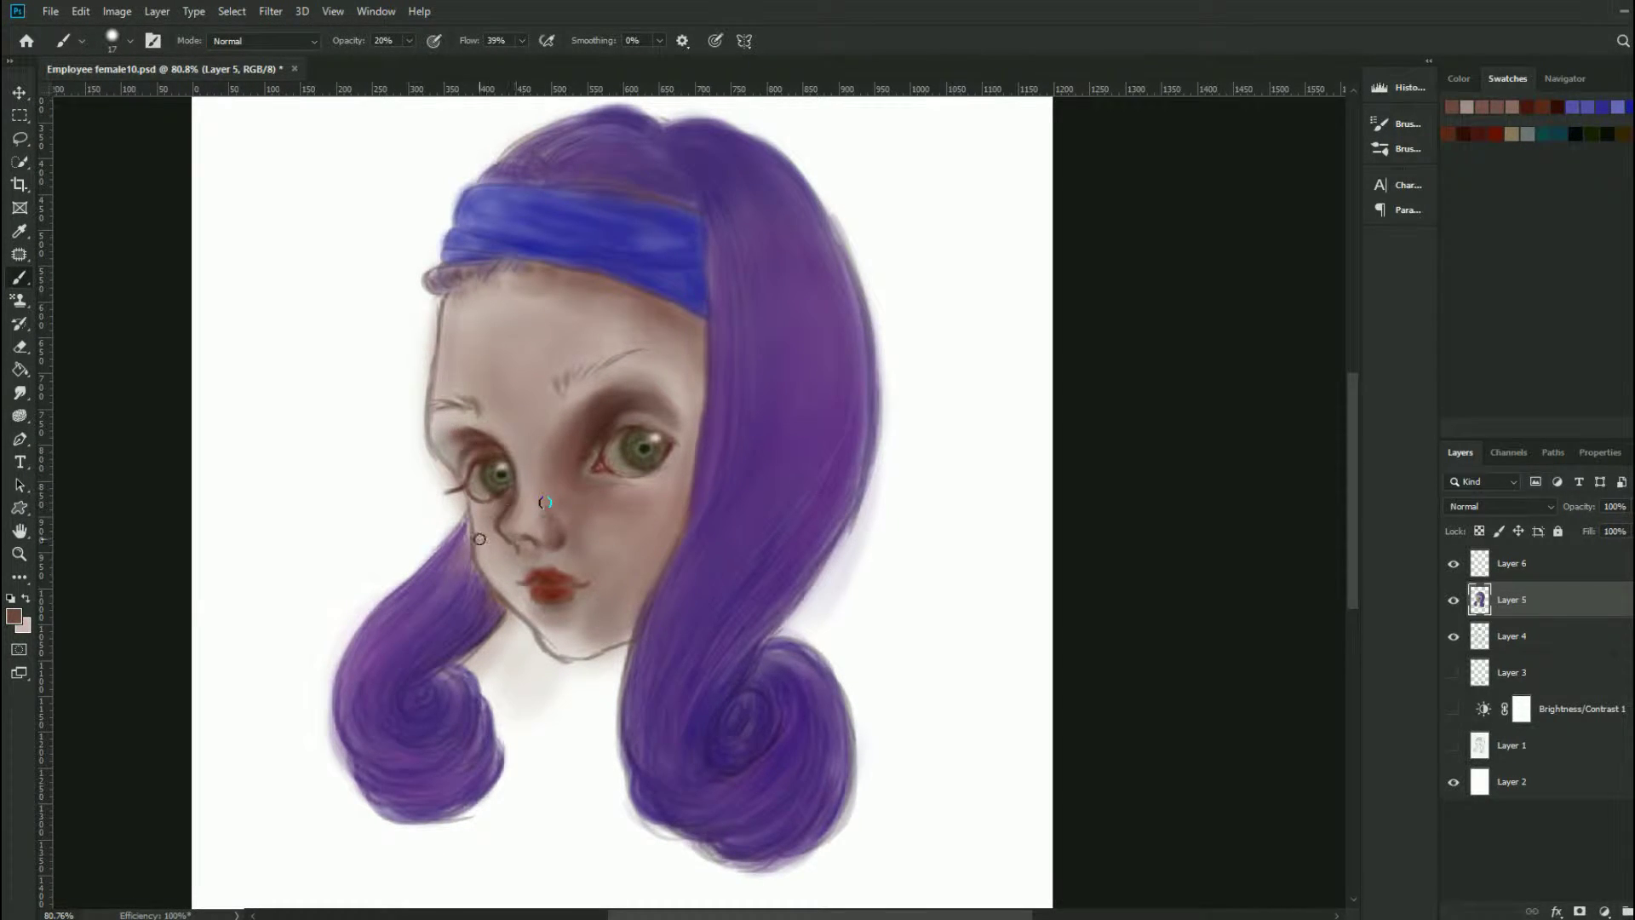
{"action": "scroll", "coordinate": [502, 538], "scroll_direction": "up", "scroll_amount": 3}
{"action": "left_click_drag", "start_coordinate": [488, 502], "coordinate": [554, 588]}
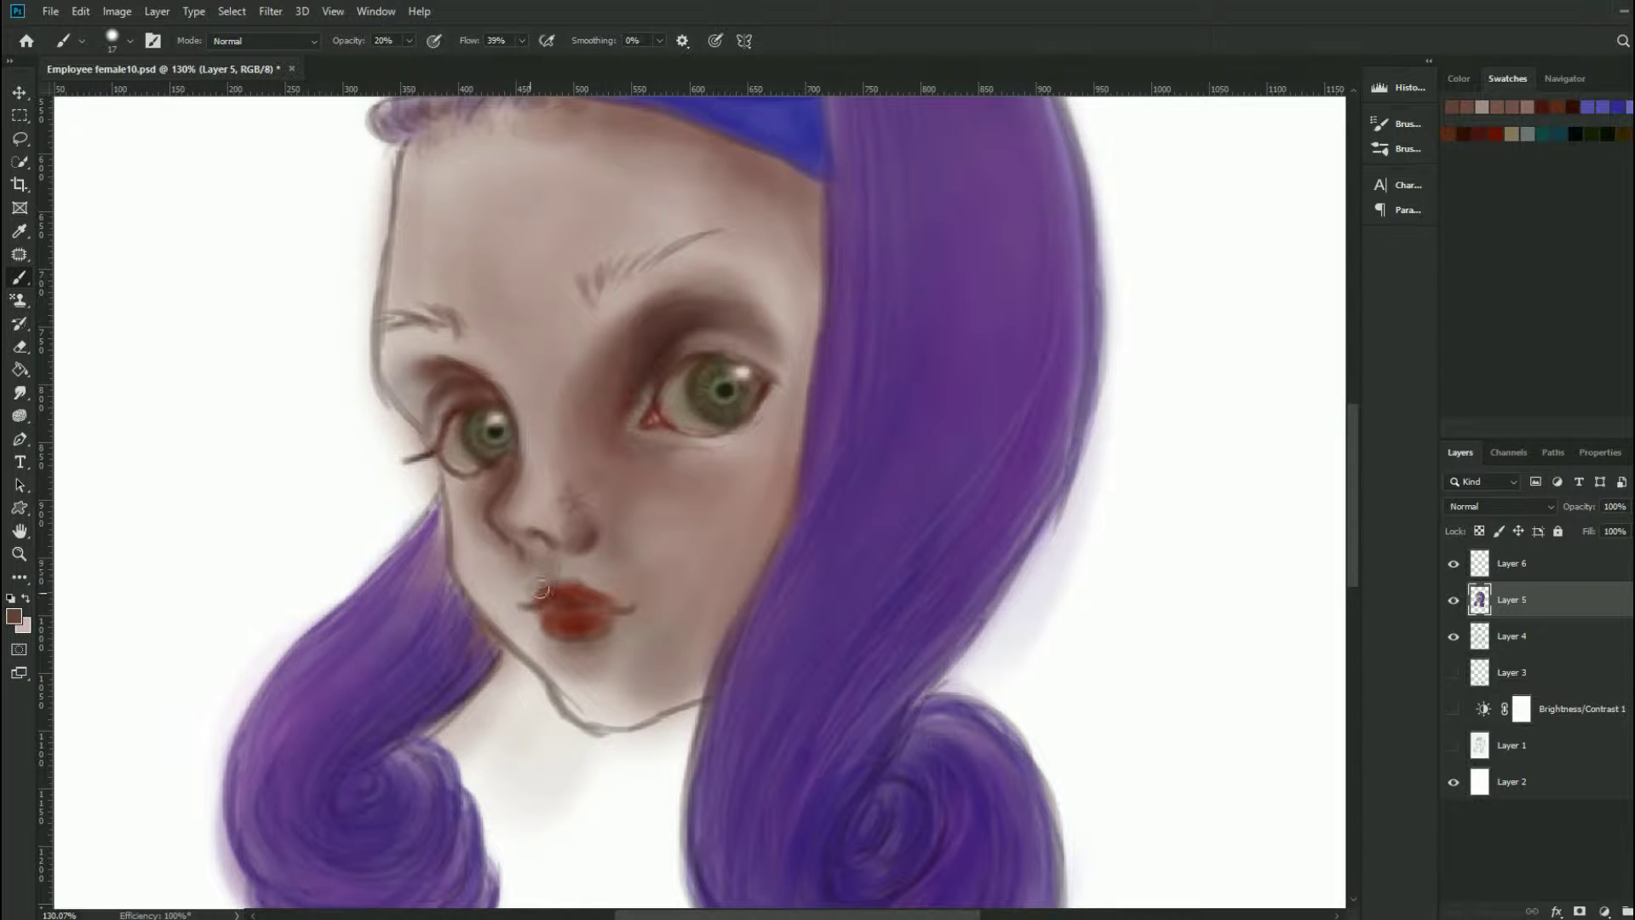
Step: Sample a lighter skin tone and adjust the brush size and hardness
{"action": "left_click", "coordinate": [590, 571], "text": "alt"}
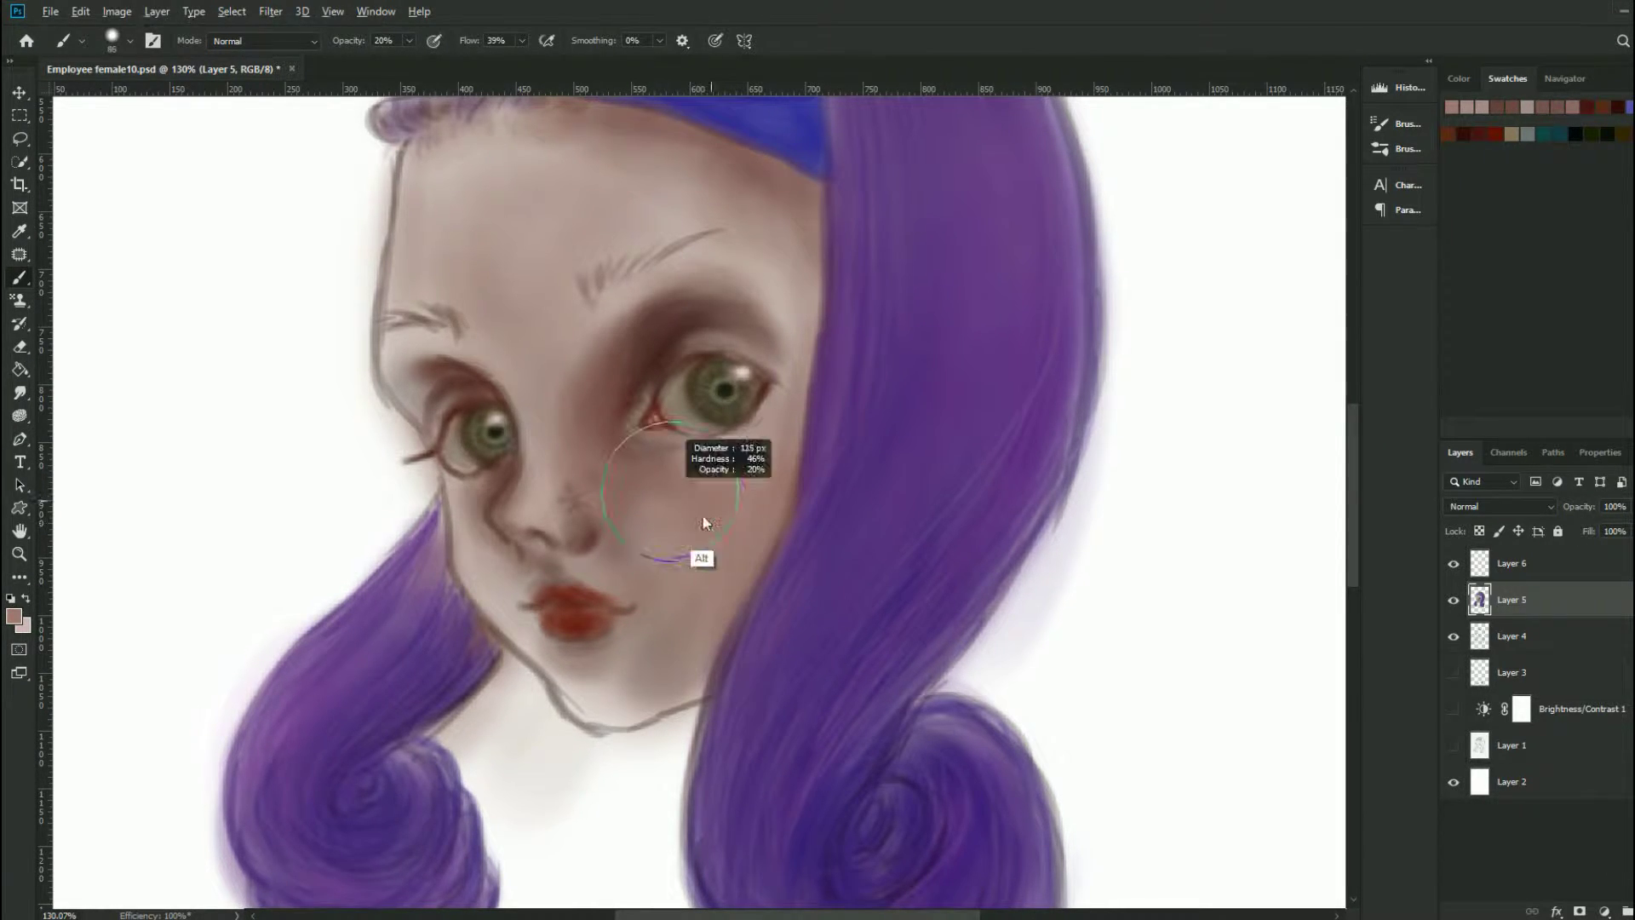
{"action": "left_click_drag", "start_coordinate": [702, 513], "coordinate": [660, 494]}
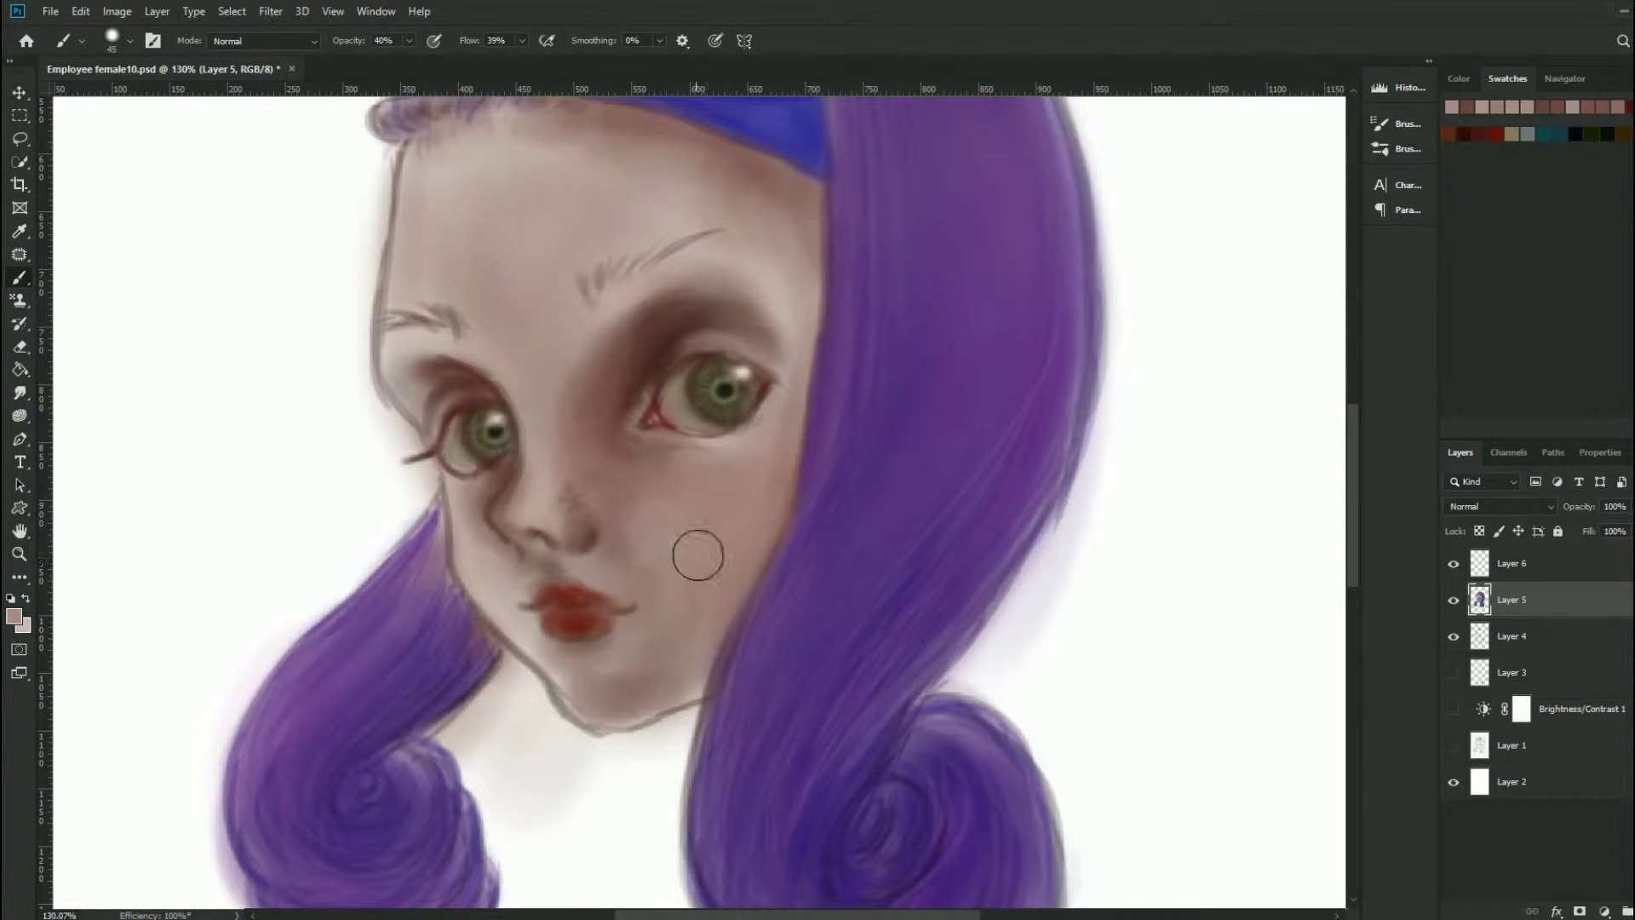
{"action": "left_click_drag", "start_coordinate": [498, 605], "coordinate": [517, 632]}
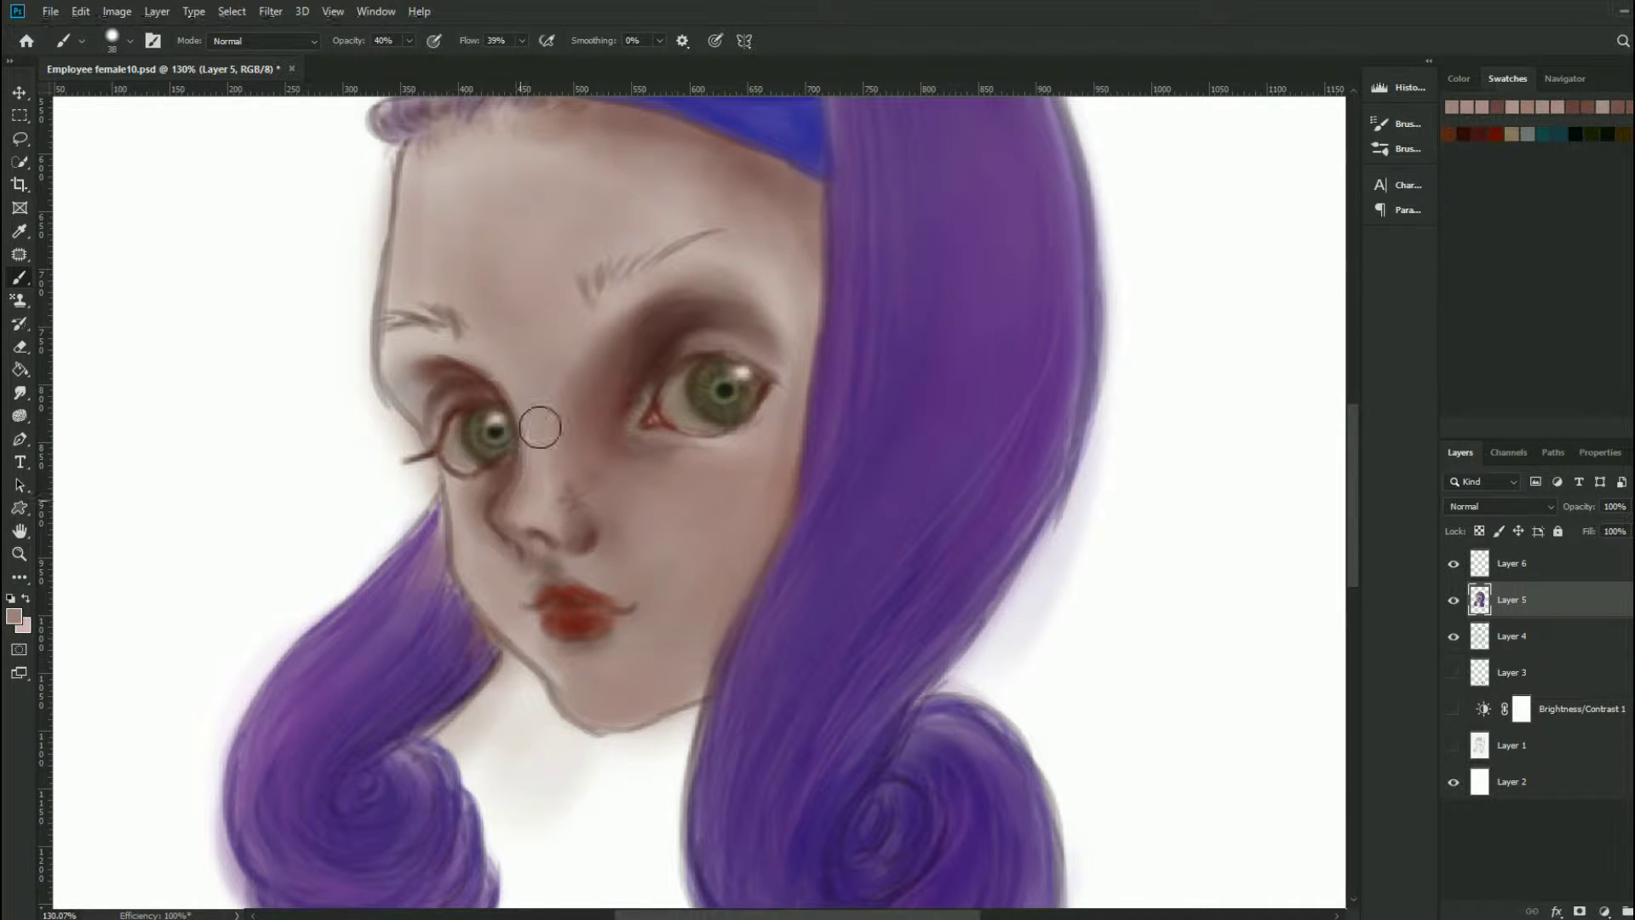
{"action": "left_click_drag", "start_coordinate": [465, 350], "coordinate": [449, 356]}
{"action": "left_click_drag", "start_coordinate": [438, 443], "coordinate": [425, 443]}
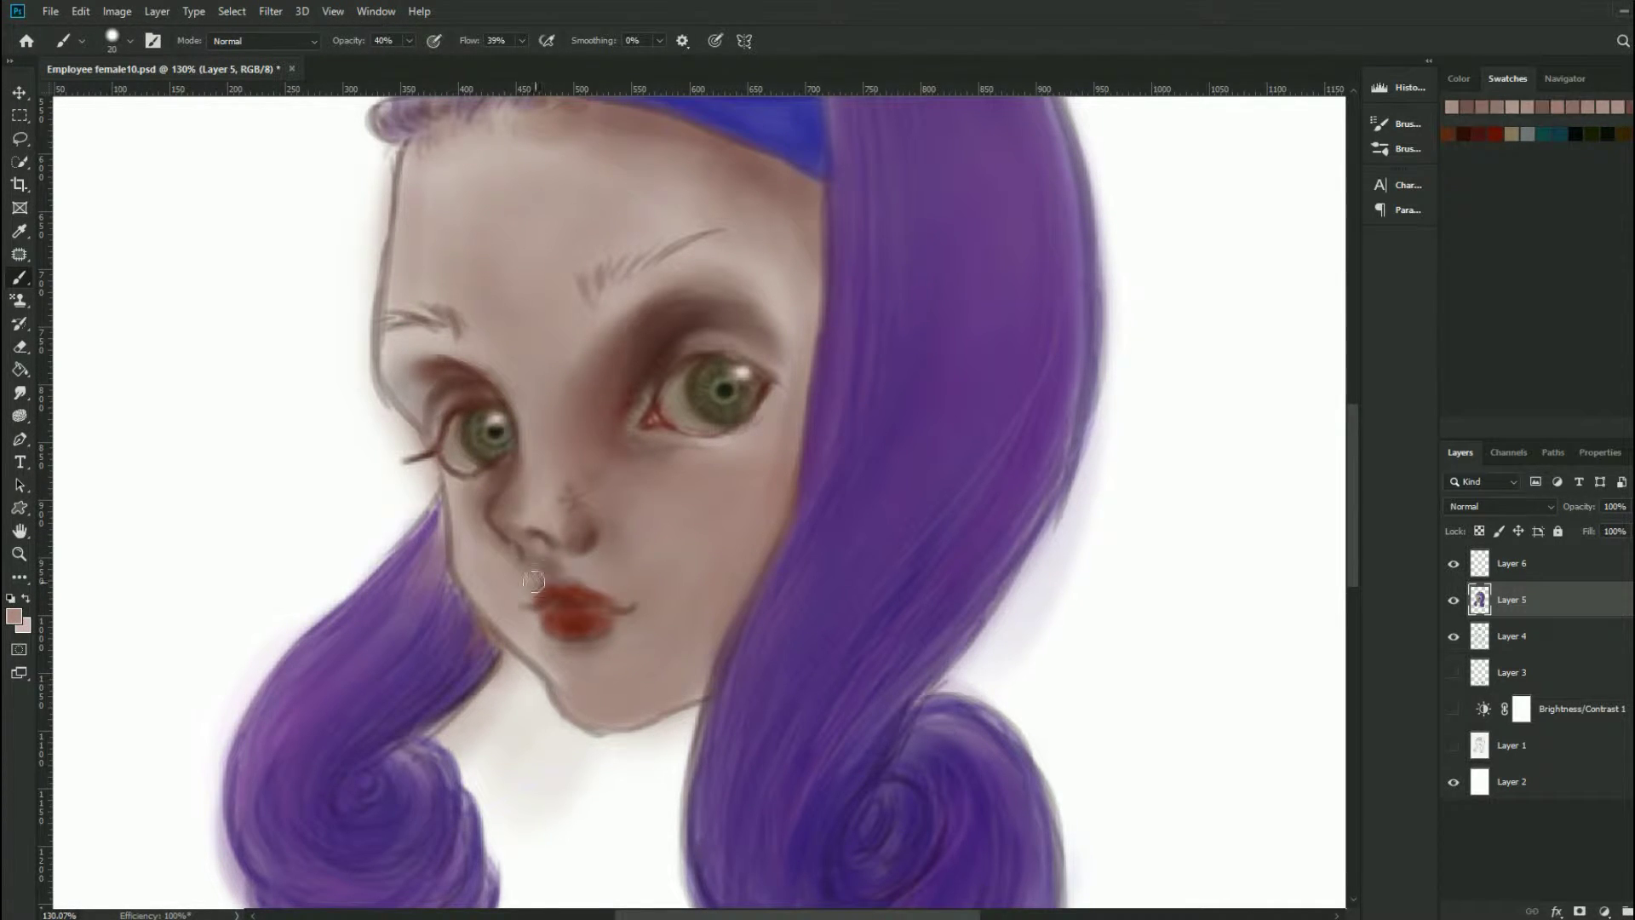
Step: Sample the lip reds and paint a light lip highlight at 20% opacity
{"action": "left_click", "coordinate": [579, 613], "text": "alt"}
{"action": "key", "text": "2"}
{"action": "left_click_drag", "start_coordinate": [528, 545], "coordinate": [519, 545]}
{"action": "left_click", "coordinate": [559, 613], "text": "alt"}
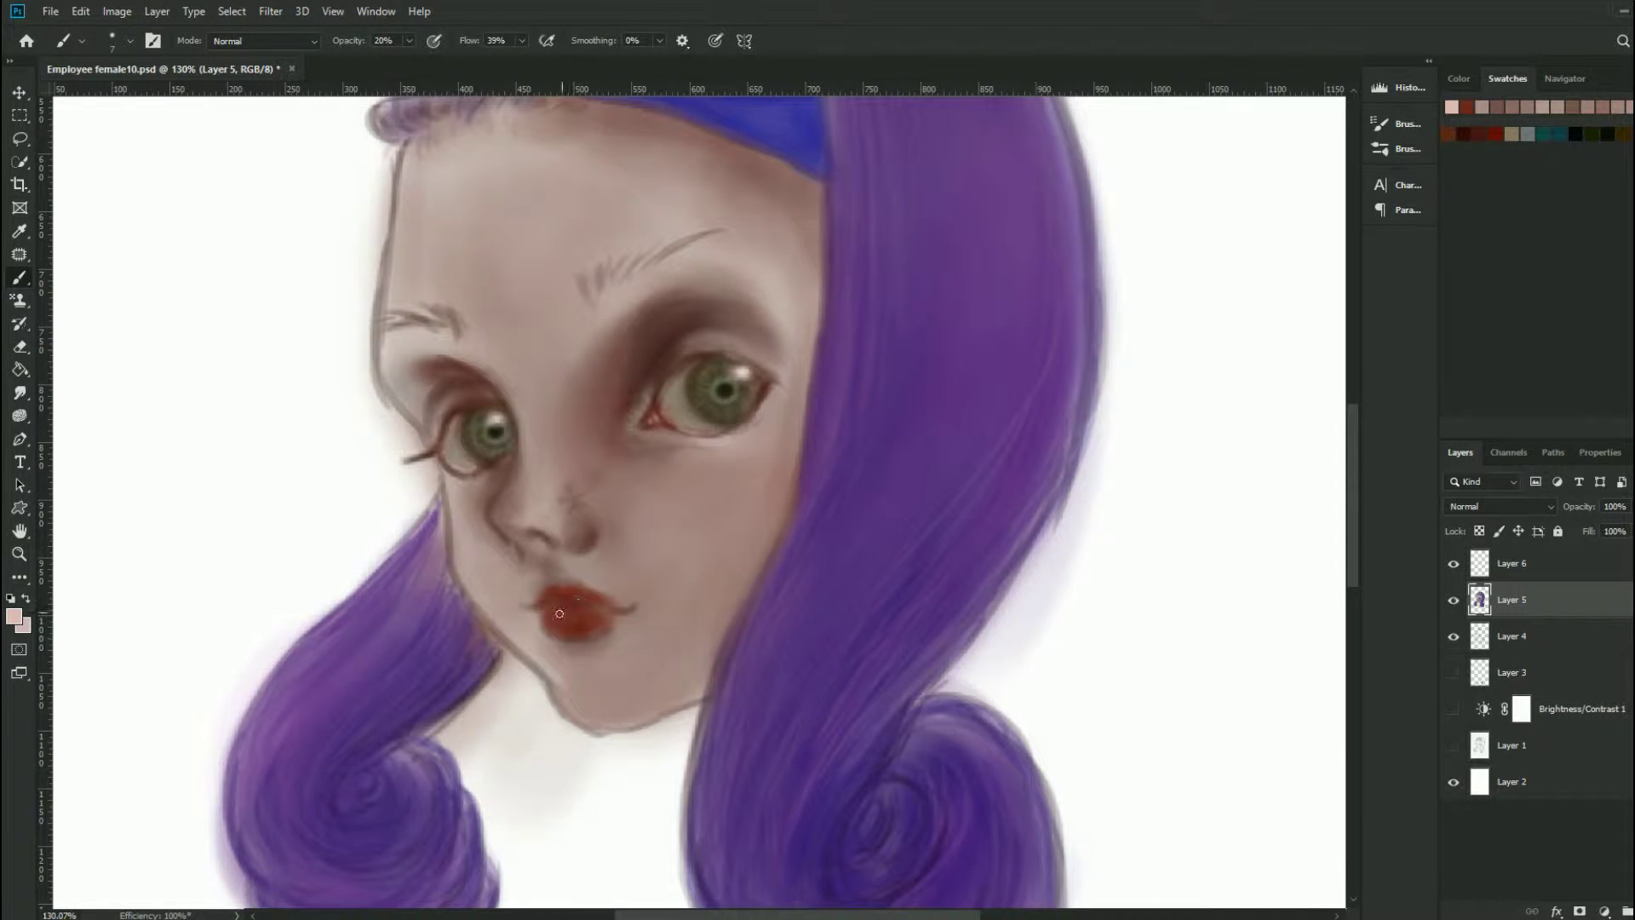
{"action": "left_click", "coordinate": [635, 603], "text": "alt"}
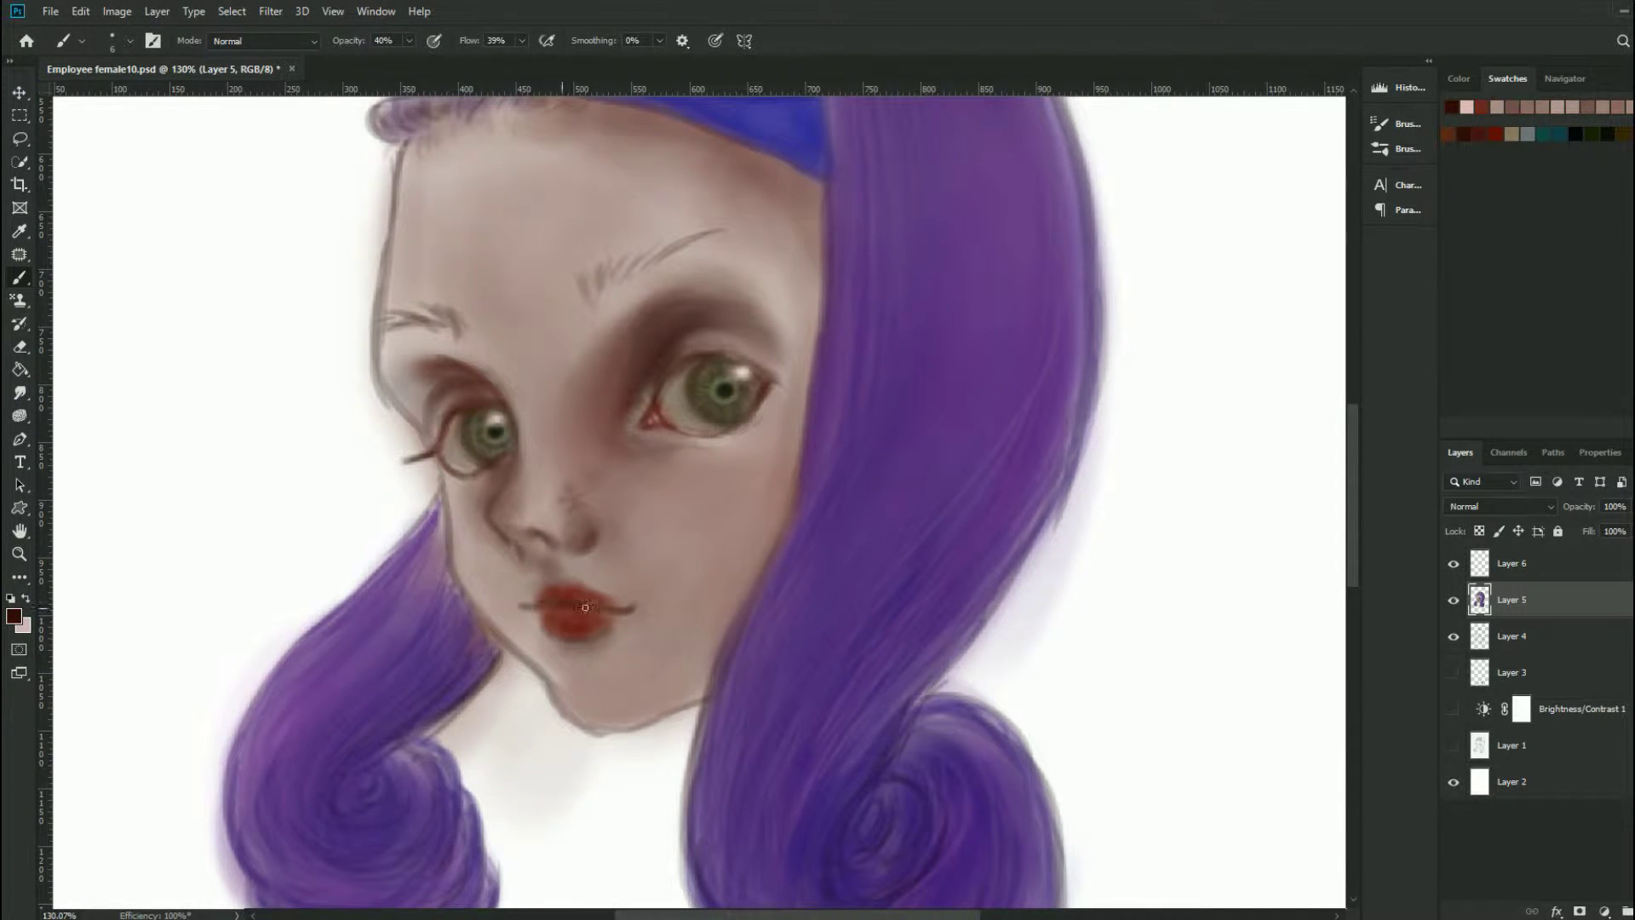
{"action": "left_click_drag", "start_coordinate": [585, 606], "coordinate": [600, 606]}
Step: Blend a light skin tone over the left upper eyelid, resizing the brush between 52 and 21
{"action": "left_click", "coordinate": [789, 296], "text": "alt"}
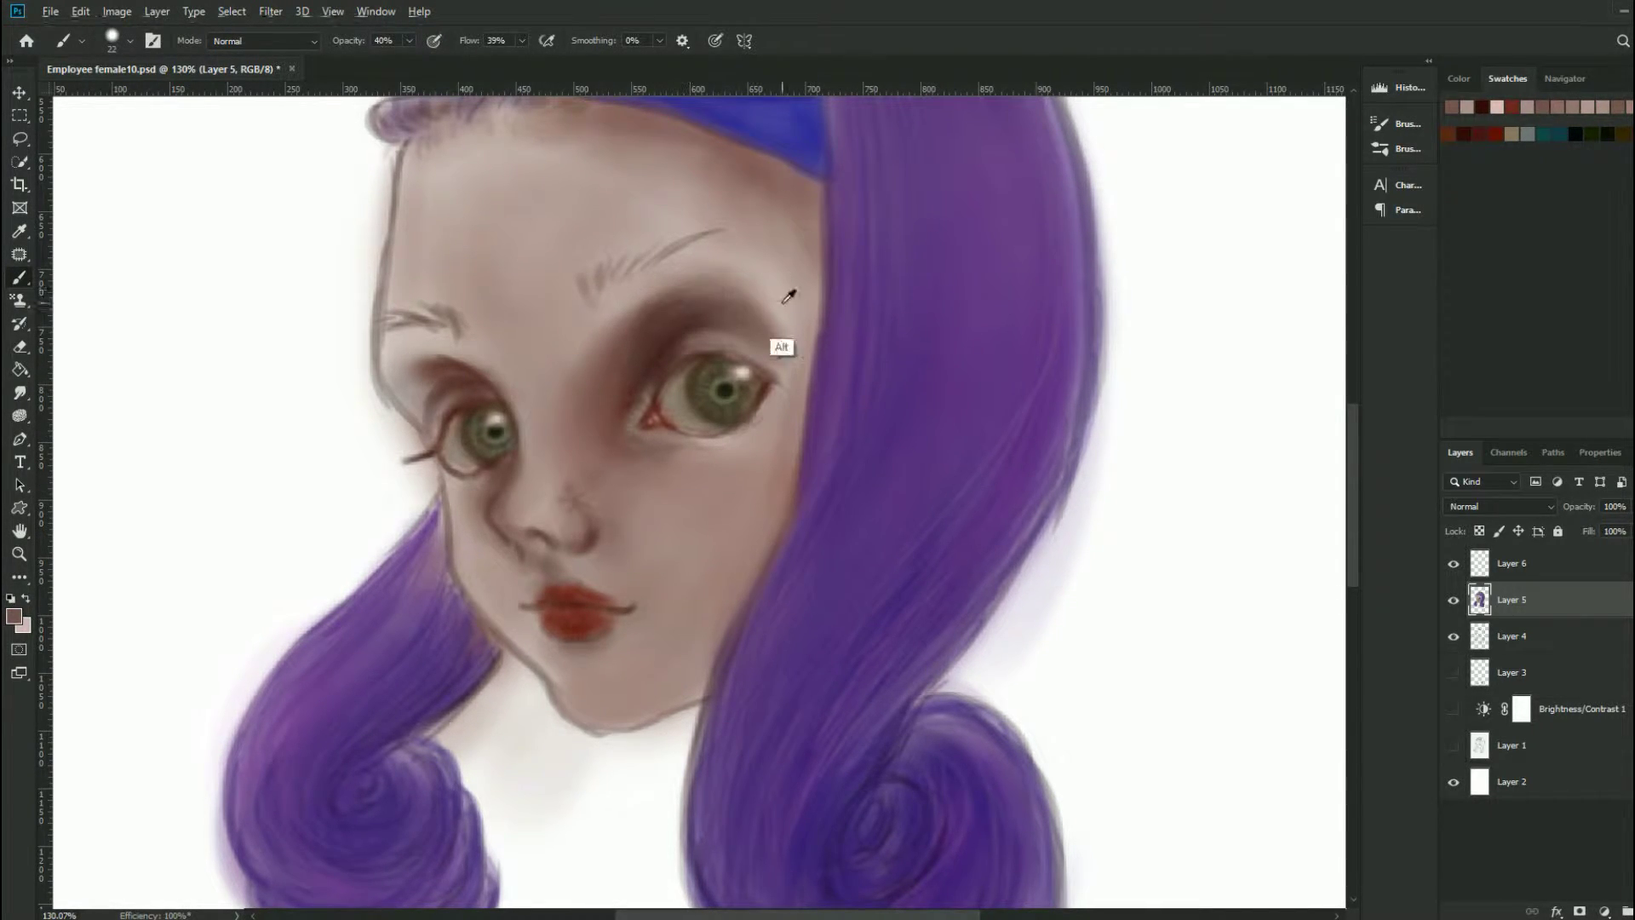
{"action": "left_click_drag", "start_coordinate": [422, 362], "coordinate": [464, 368]}
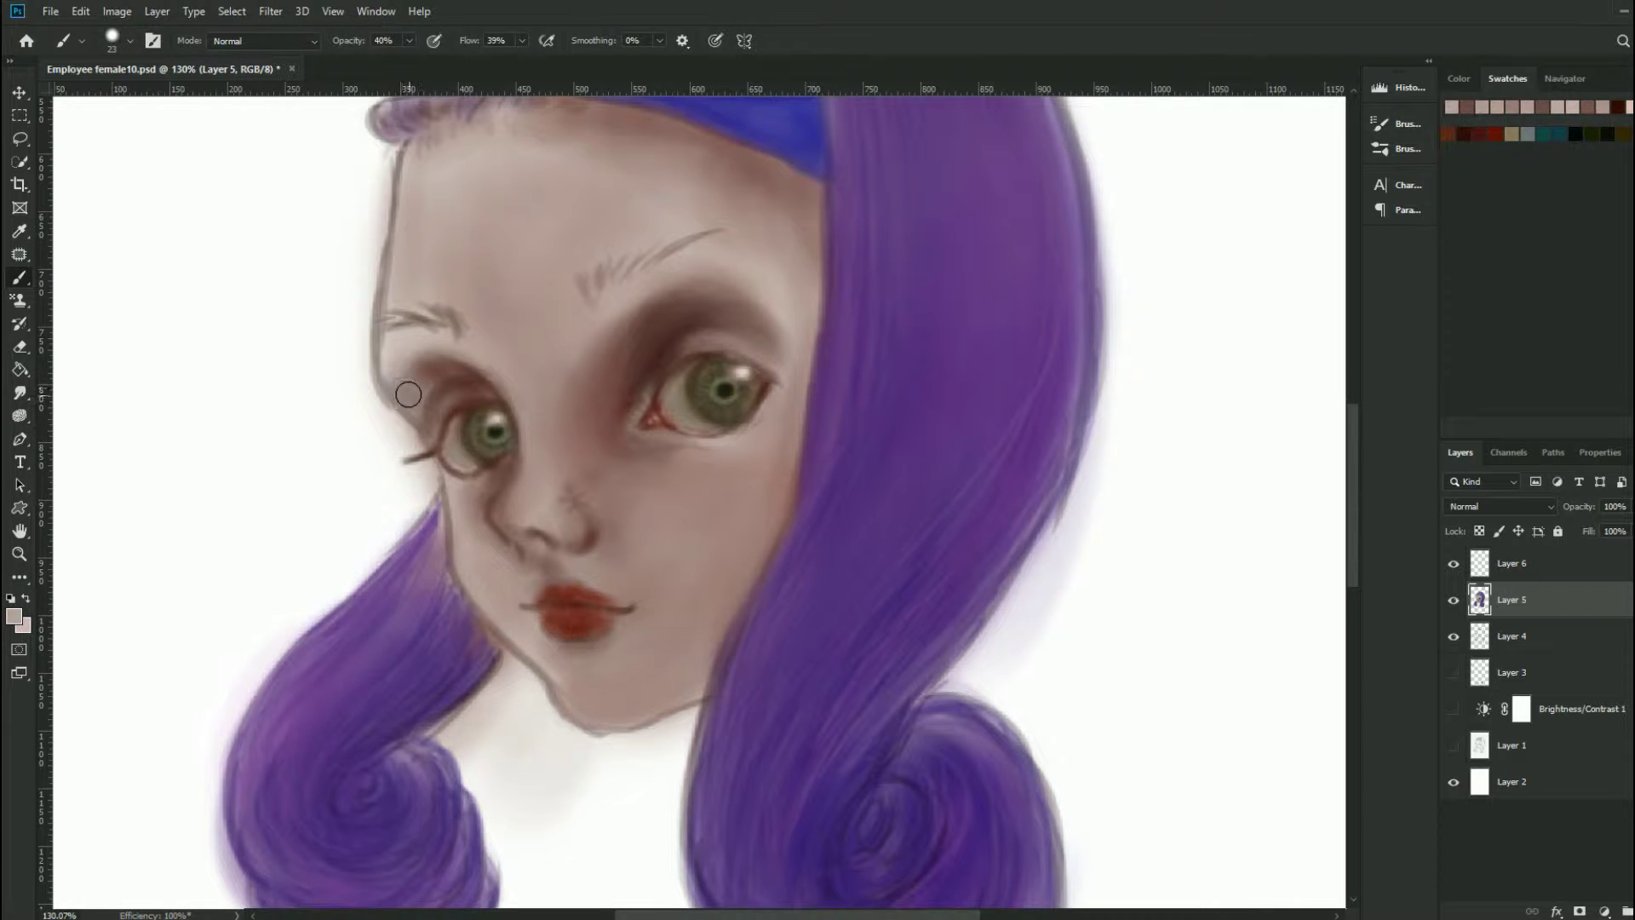
{"action": "left_click_drag", "start_coordinate": [439, 255], "coordinate": [476, 219]}
{"action": "left_click", "coordinate": [635, 114], "text": "alt"}
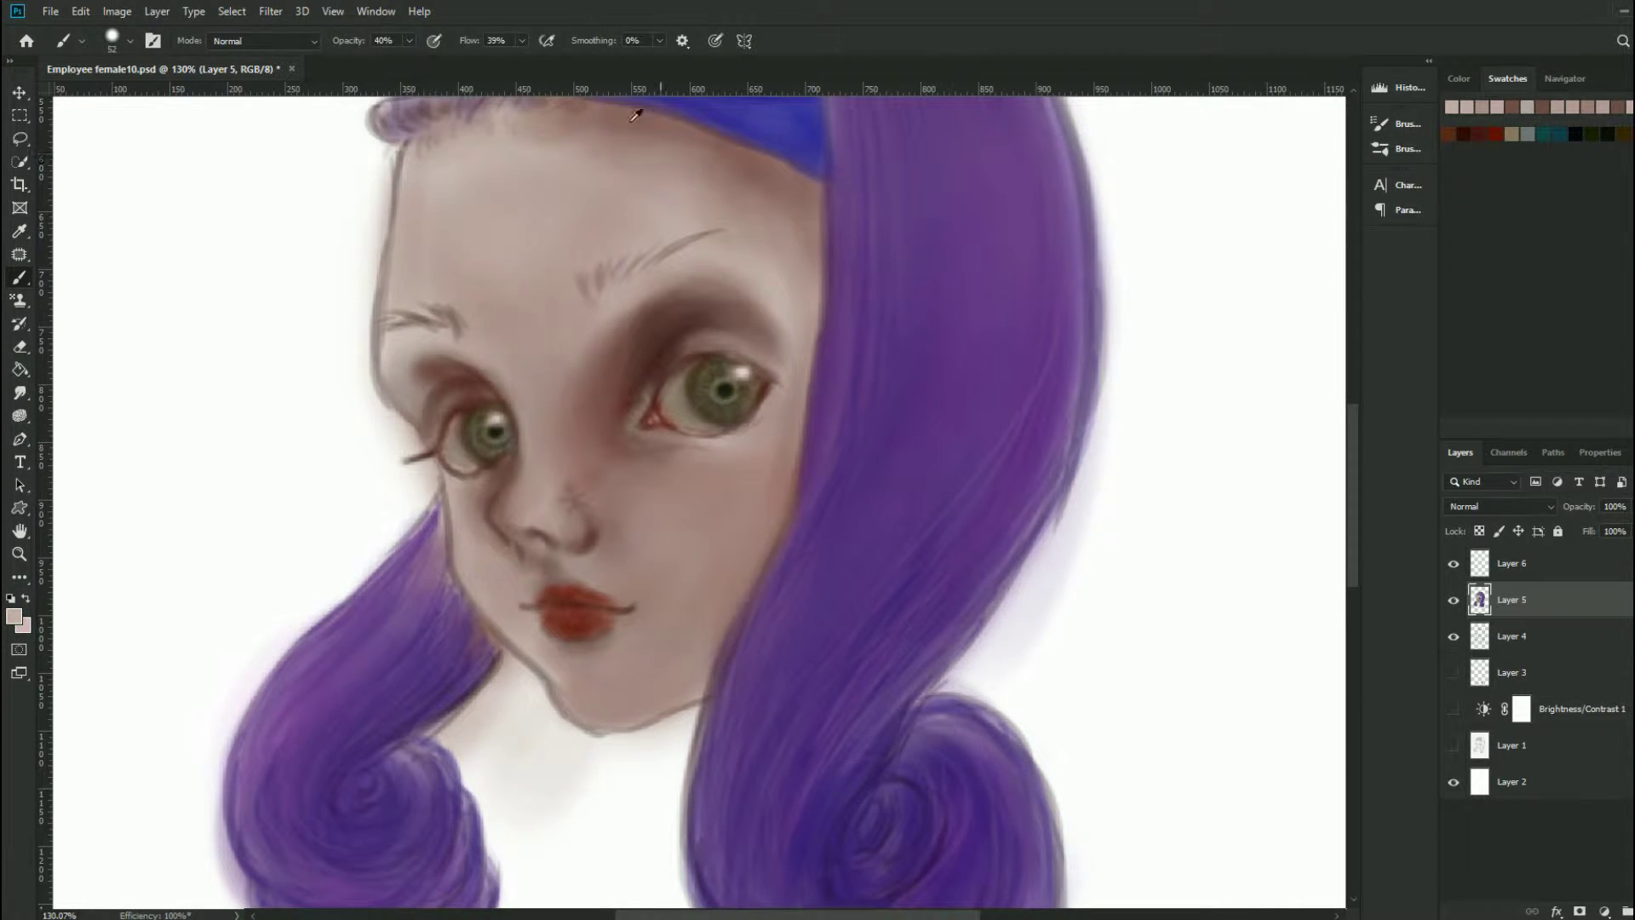
{"action": "scroll", "coordinate": [369, 688], "scroll_direction": "down", "scroll_amount": 3}
{"action": "left_click_drag", "start_coordinate": [545, 694], "coordinate": [485, 695]}
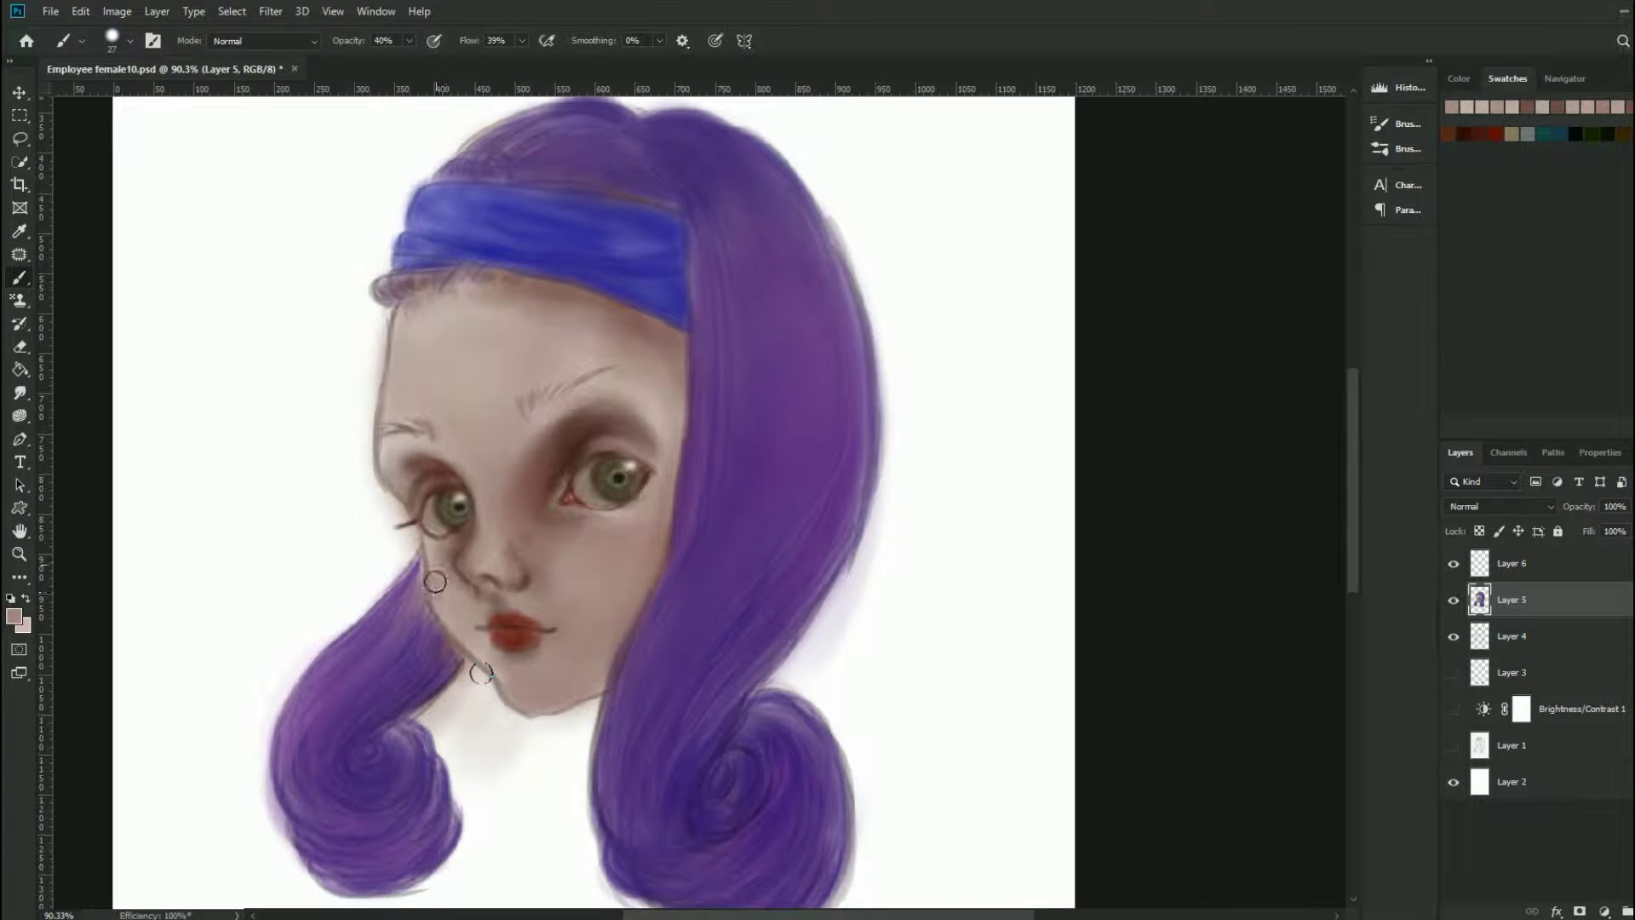
Step: Hide Layer 4, fit the painting in the window and enlarge the brush slightly
{"action": "scroll", "coordinate": [418, 575], "scroll_direction": "up", "scroll_amount": 3}
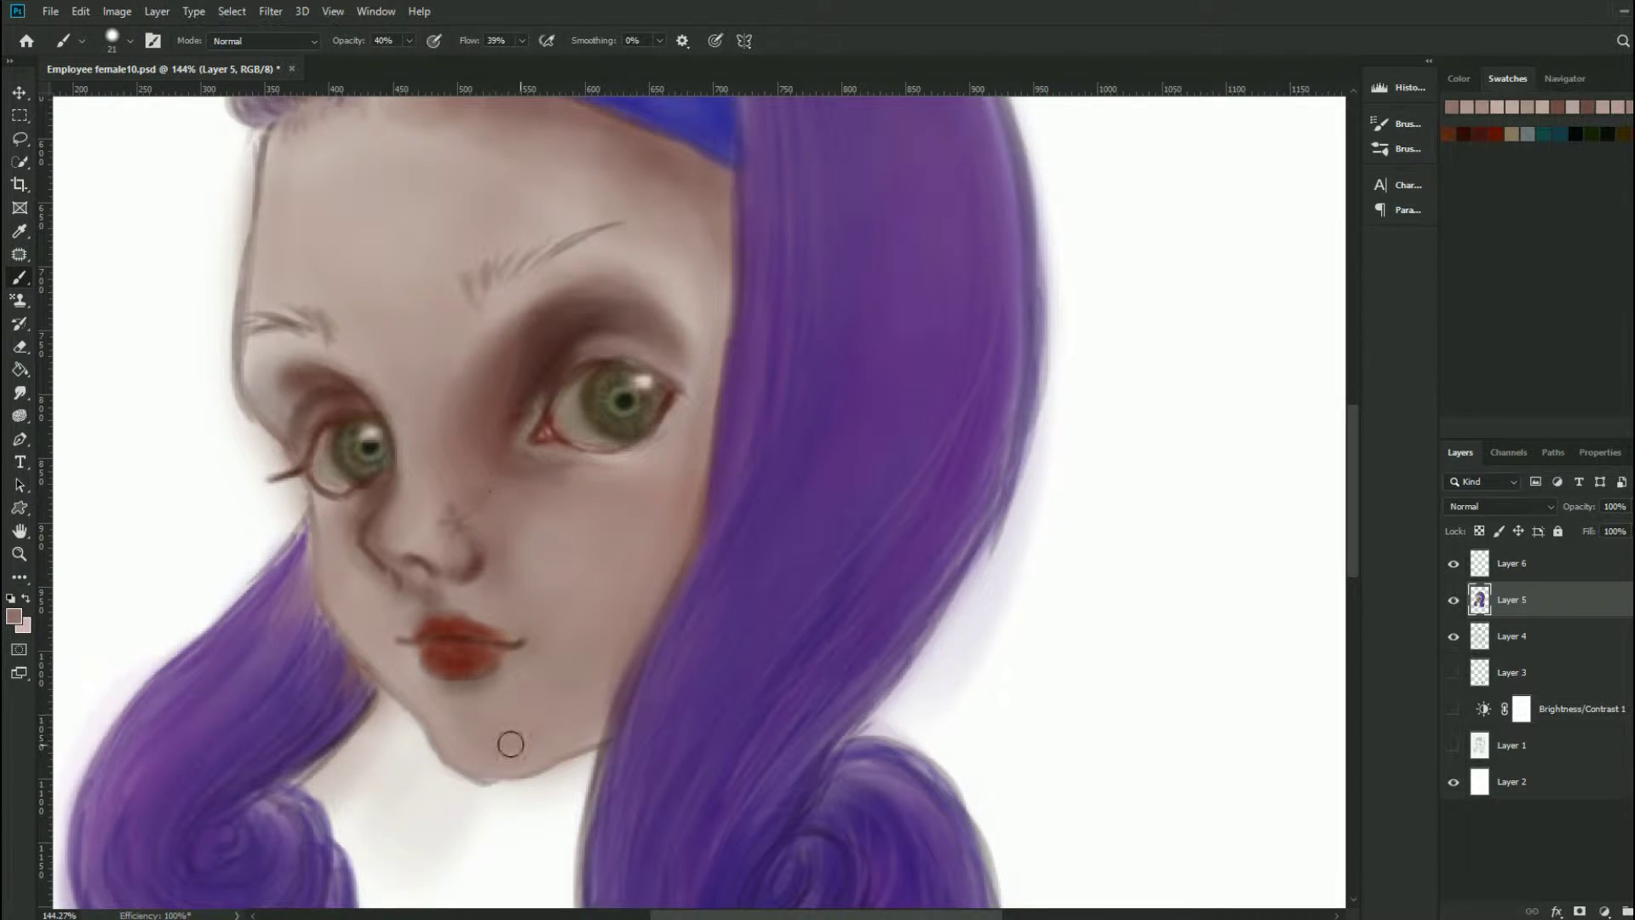
{"action": "left_click", "coordinate": [1453, 636]}
{"action": "key", "text": "ctrl+0"}
{"action": "scroll", "coordinate": [884, 342], "scroll_direction": "up", "scroll_amount": 1}
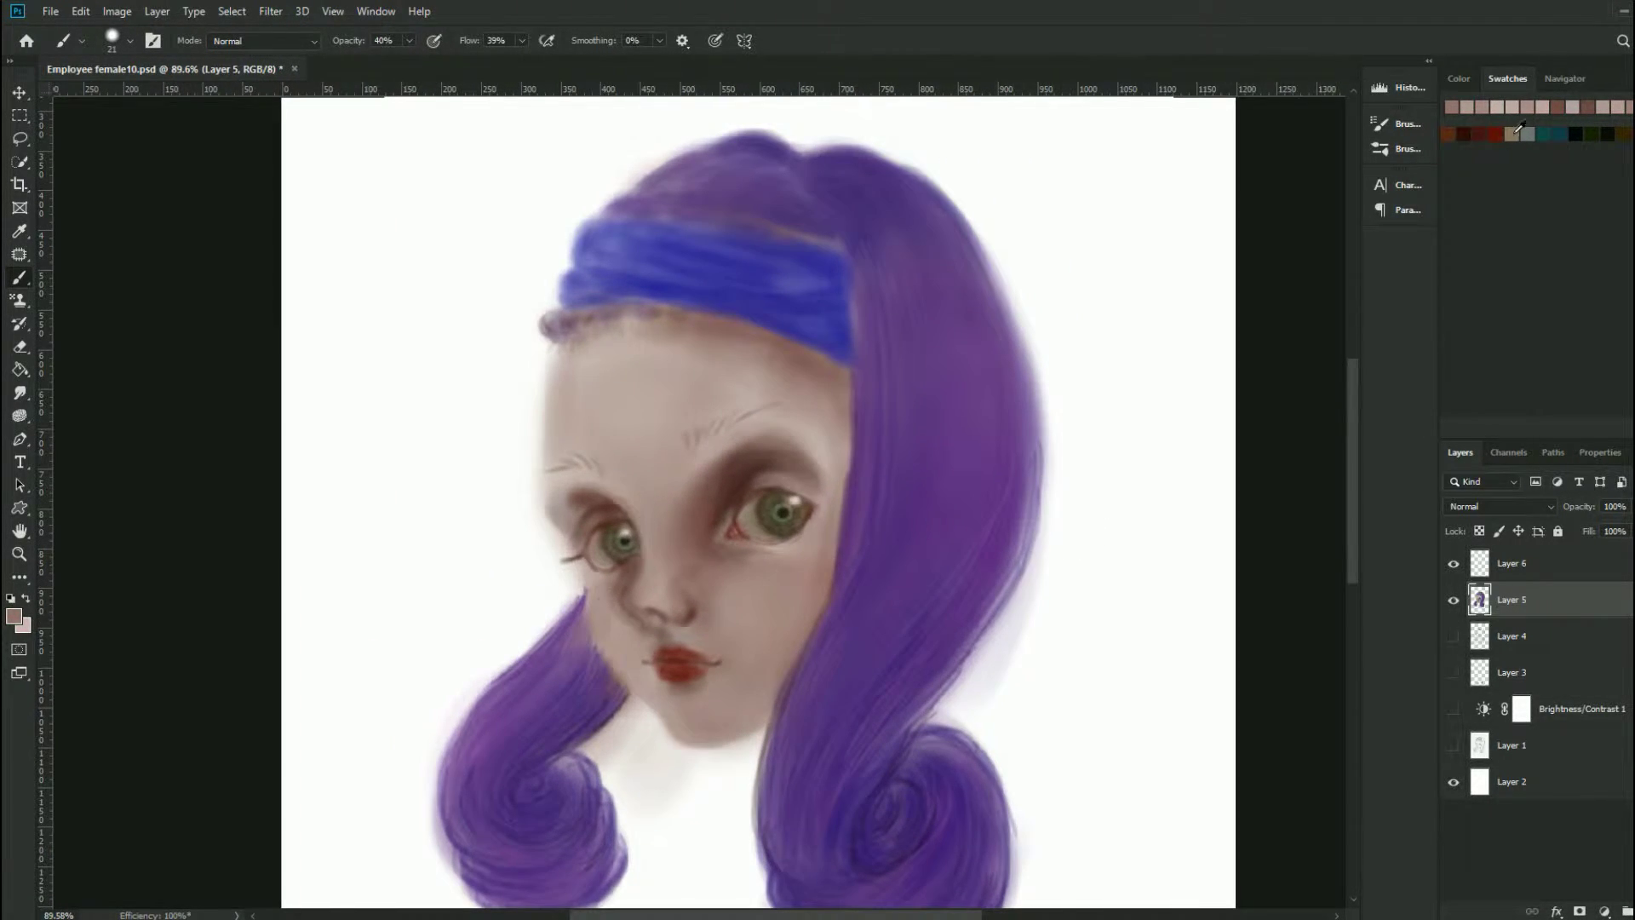
{"action": "left_click_drag", "start_coordinate": [618, 408], "coordinate": [626, 409]}
{"action": "scroll", "coordinate": [747, 650], "scroll_direction": "up", "scroll_amount": 1}
Step: Blend a sampled skin tone along the left cheek edge at 20% opacity, size 18
{"action": "left_click", "coordinate": [423, 675], "text": "alt"}
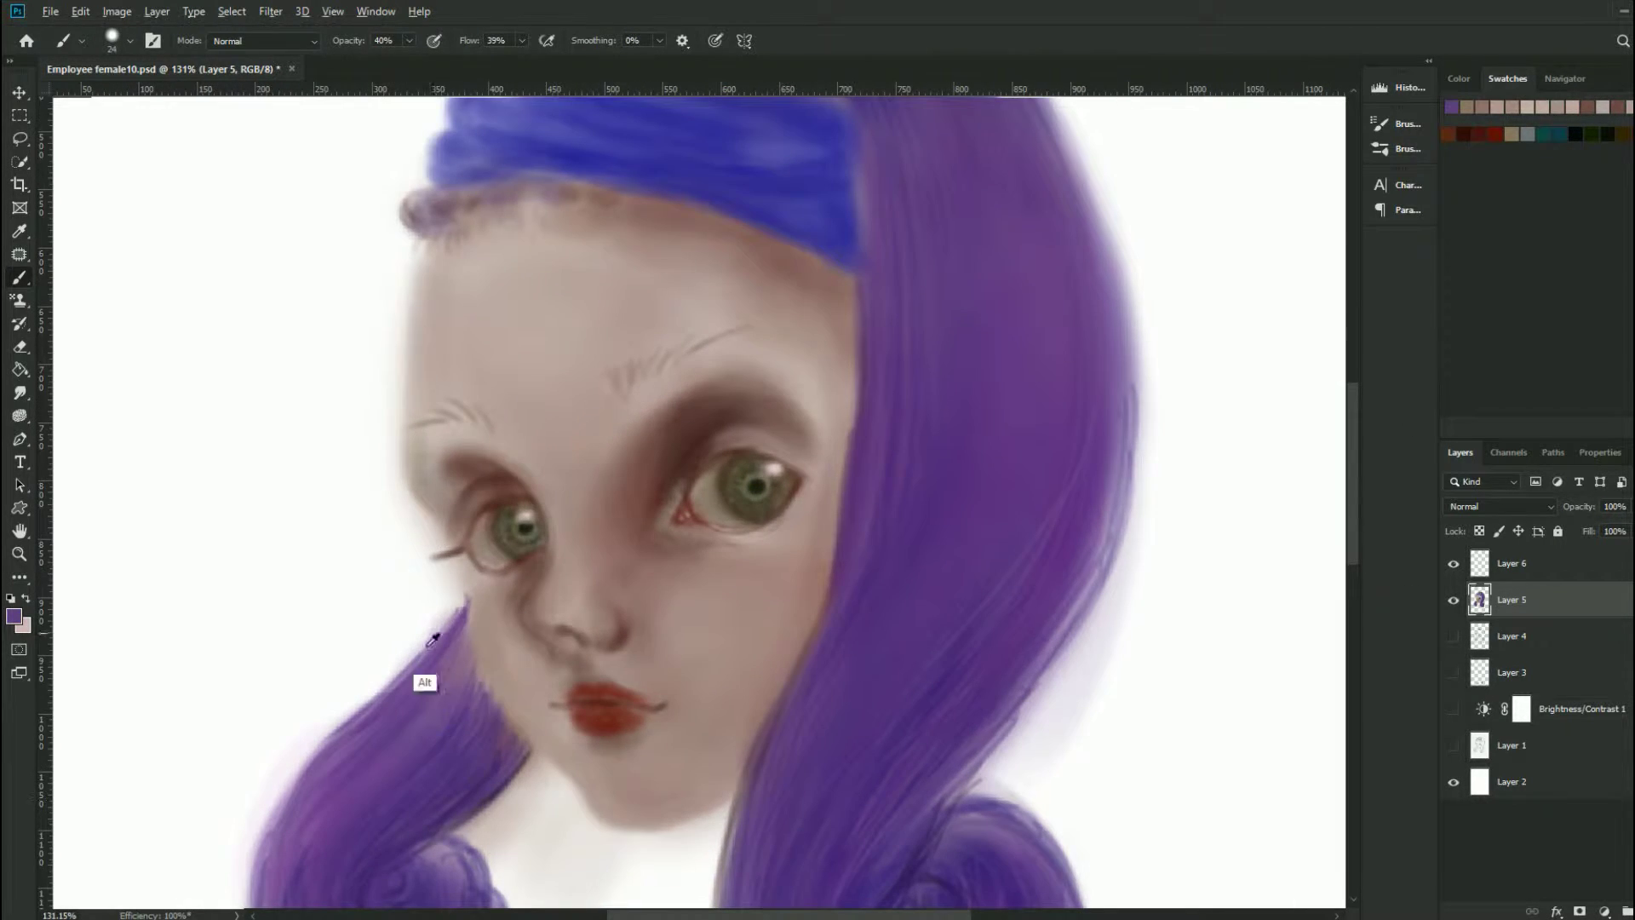
{"action": "key", "text": "2"}
{"action": "key", "text": "bracketleft"}
{"action": "left_click", "coordinate": [1515, 126]}
{"action": "key", "text": "bracketleft"}
{"action": "key", "text": "bracketleft"}
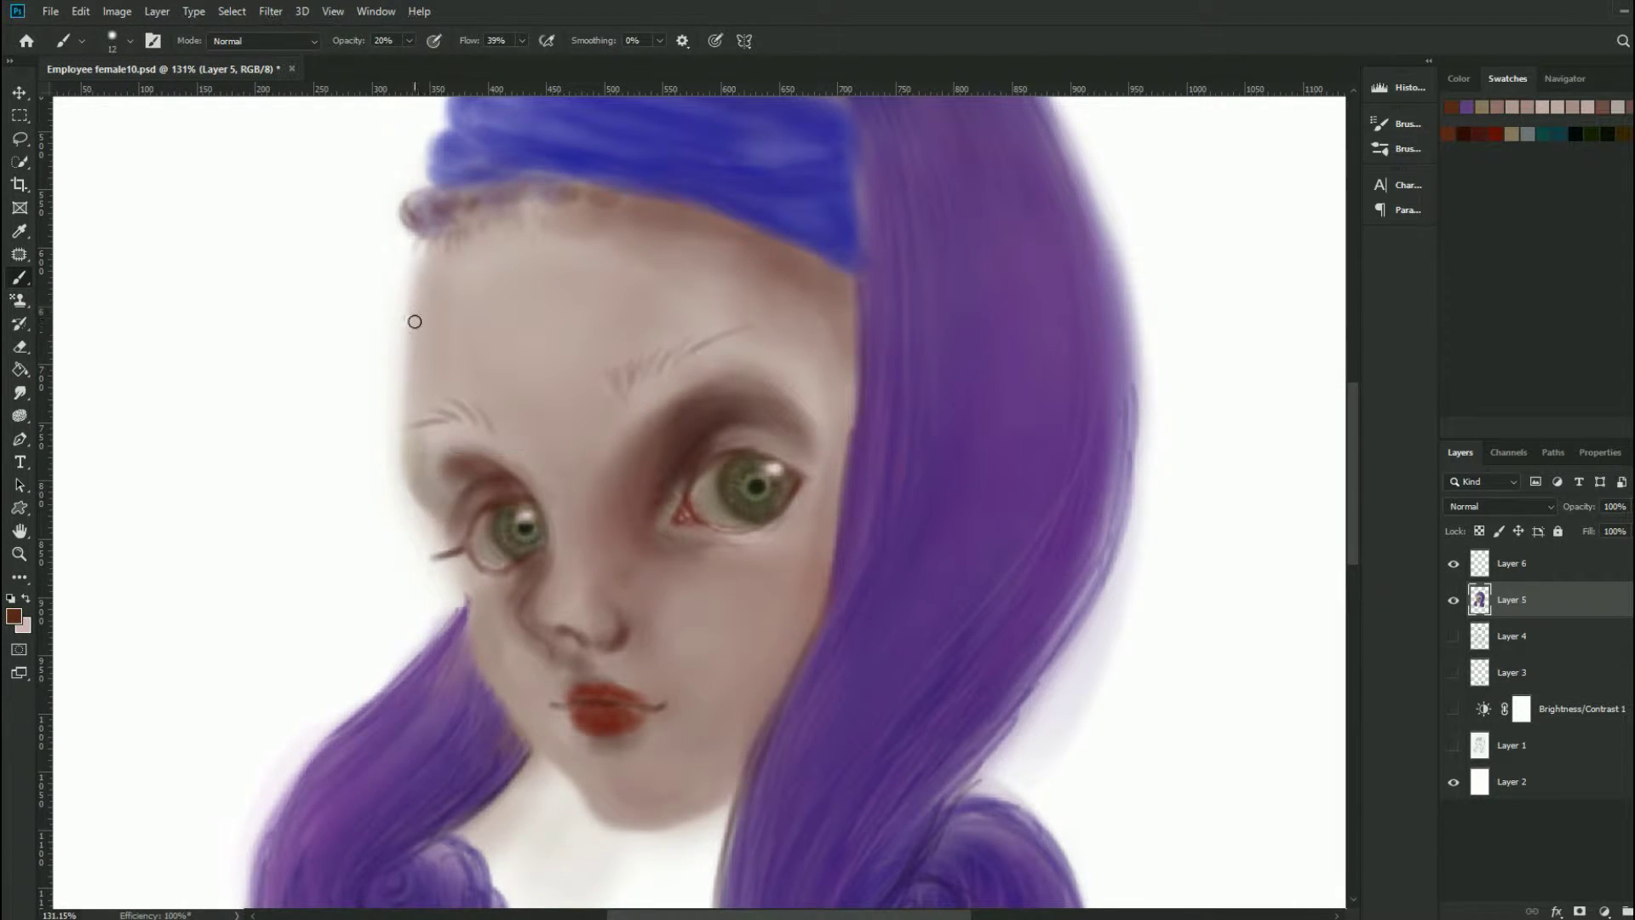
{"action": "left_click", "coordinate": [486, 676], "text": "alt"}
{"action": "key", "text": "bracketright"}
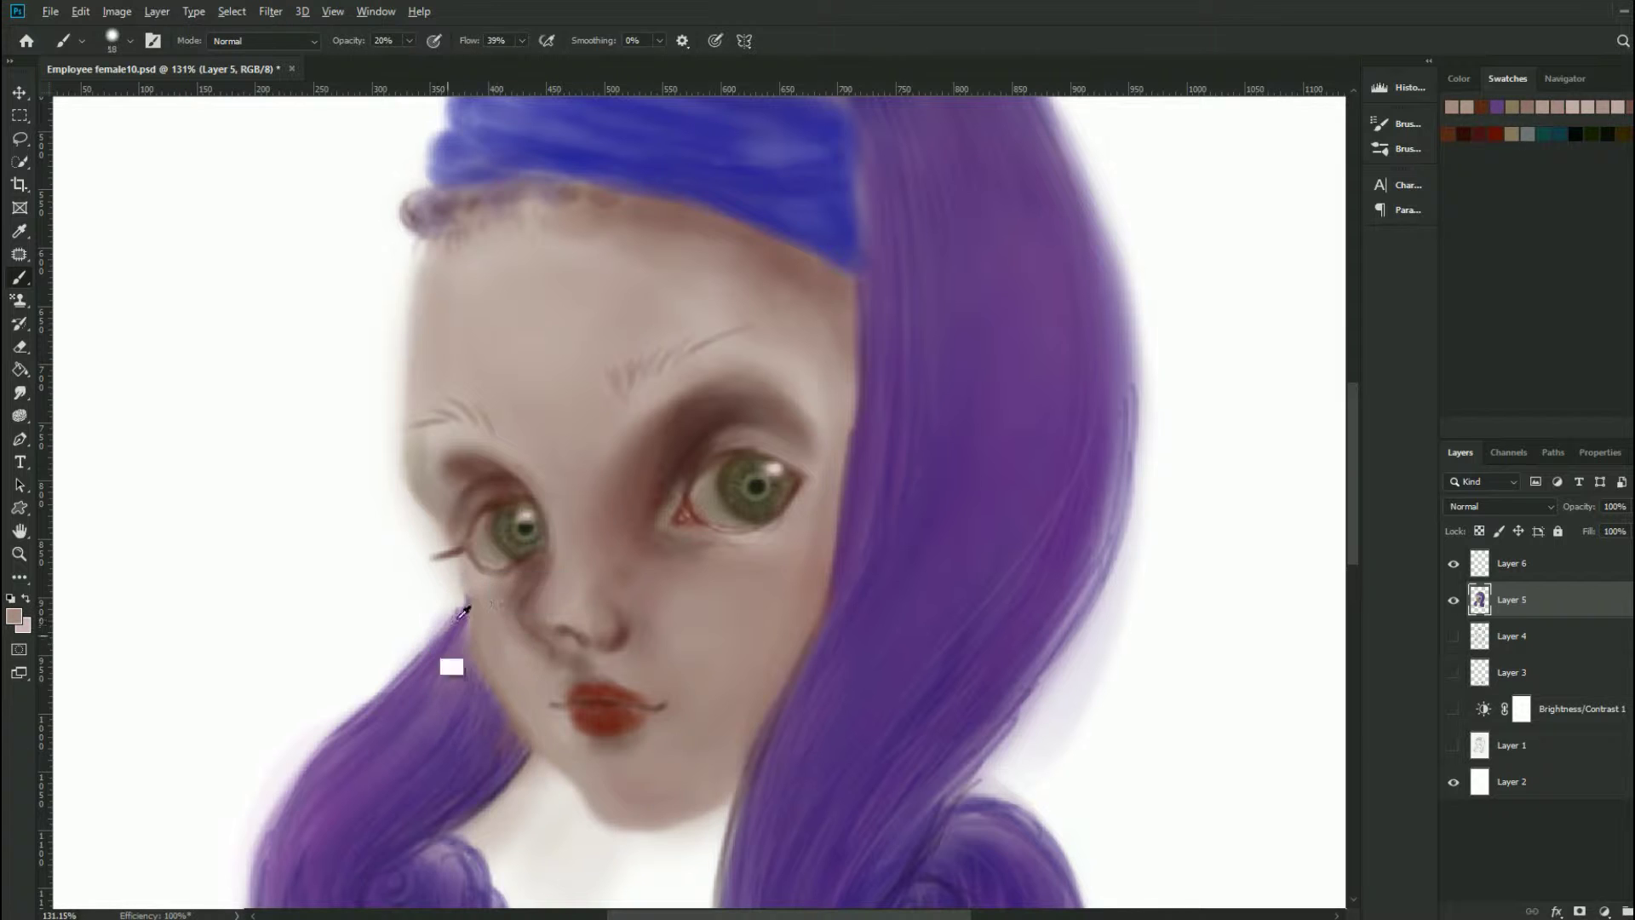
{"action": "left_click_drag", "start_coordinate": [445, 661], "coordinate": [496, 656]}
Step: Extend the purple hair tip beside the cheek at 60% opacity, size 13
{"action": "left_click", "coordinate": [795, 681], "text": "alt"}
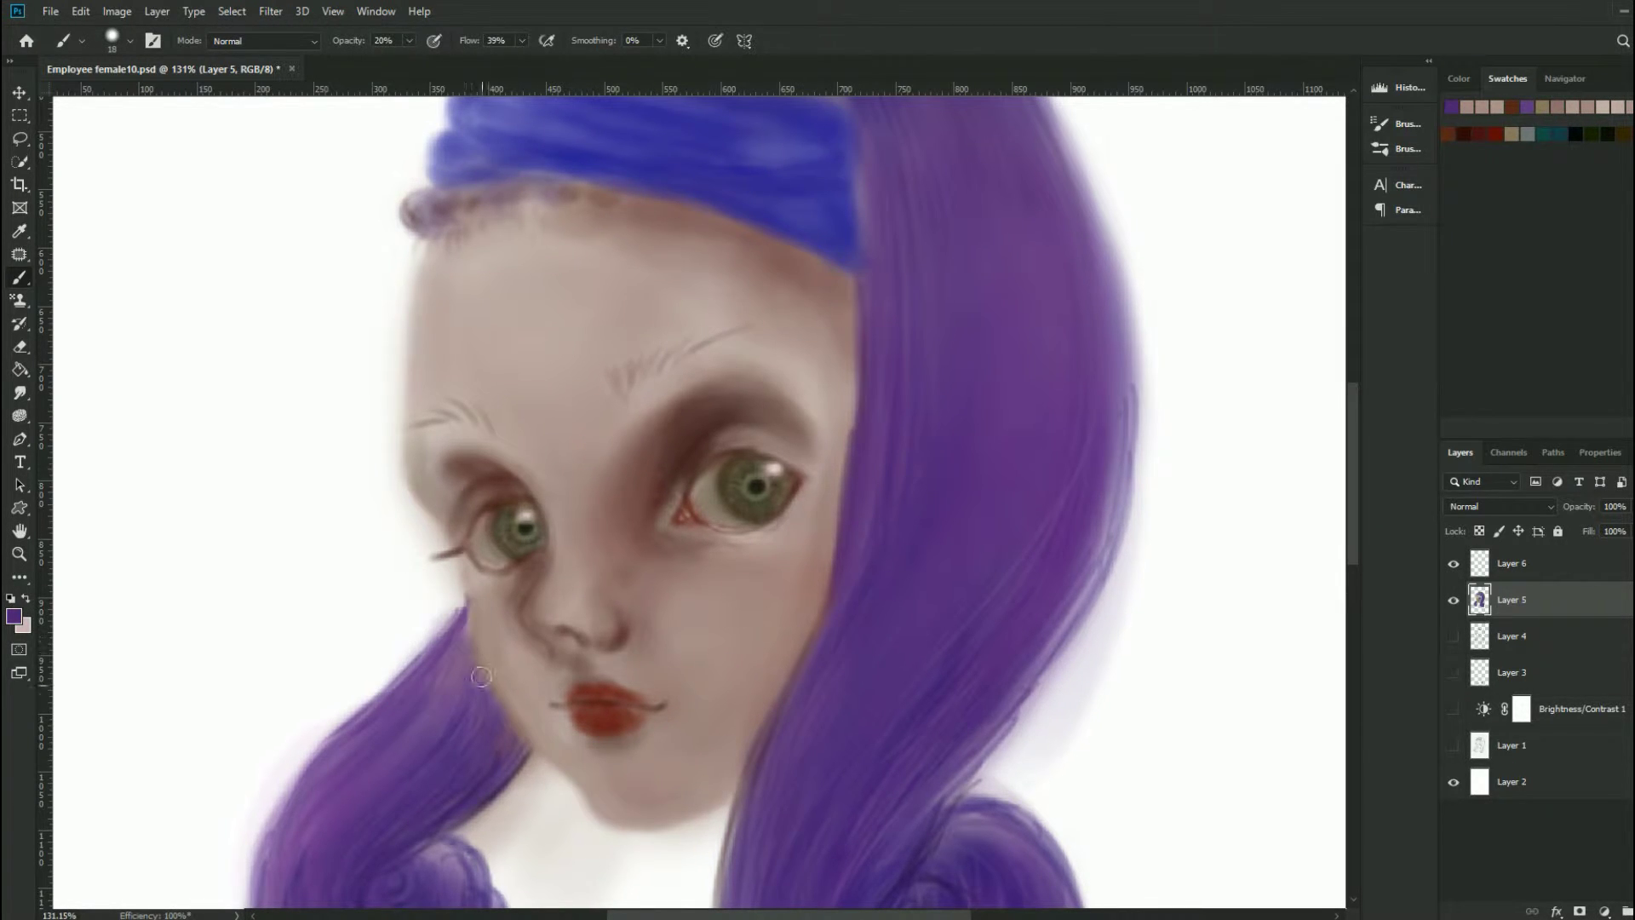
{"action": "key", "text": "6"}
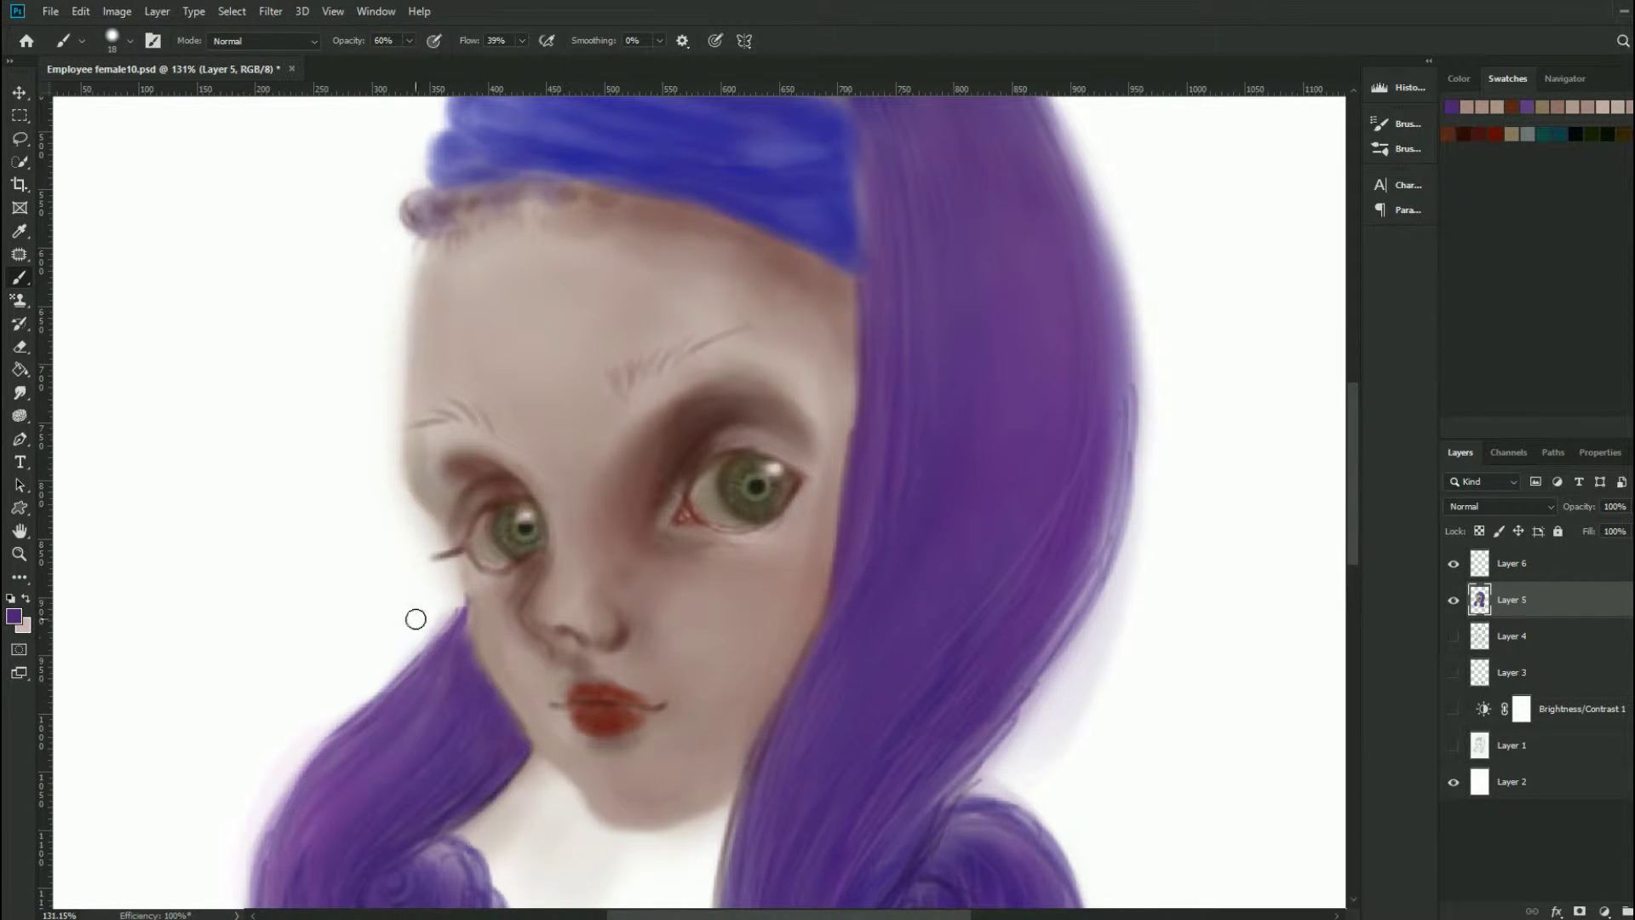
{"action": "key", "text": "bracketleft"}
{"action": "left_click_drag", "start_coordinate": [461, 601], "coordinate": [412, 692]}
{"action": "left_click", "coordinate": [522, 700], "text": "alt"}
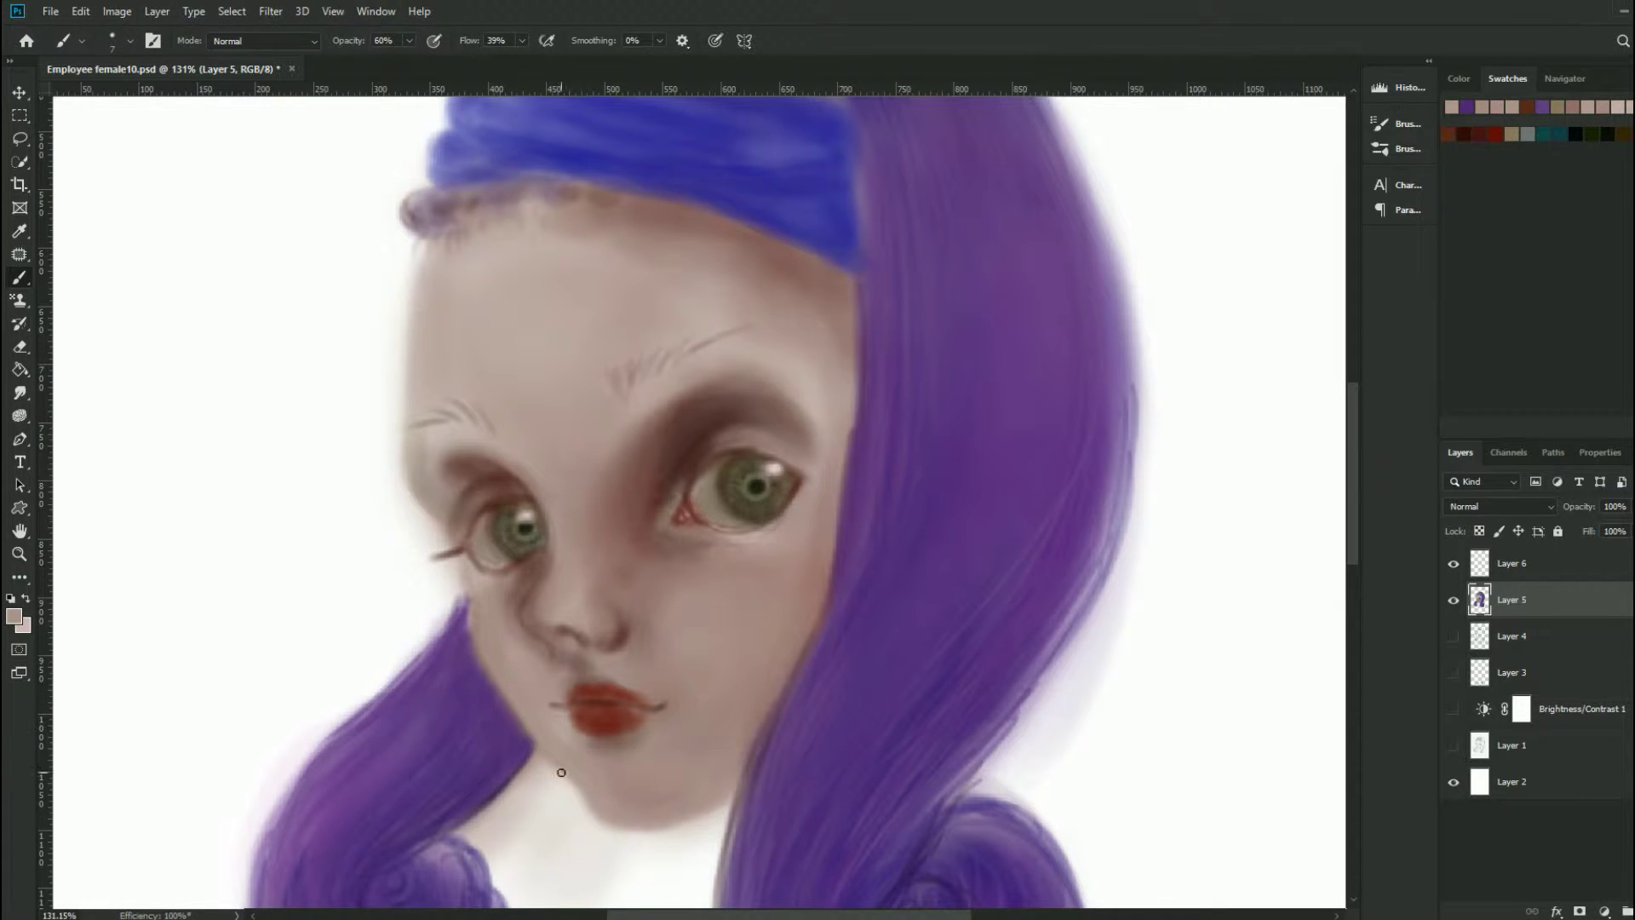
{"action": "key", "text": "bracketright"}
{"action": "left_click", "coordinate": [474, 602], "text": "alt"}
{"action": "scroll", "coordinate": [602, 766], "scroll_direction": "down", "scroll_amount": 3}
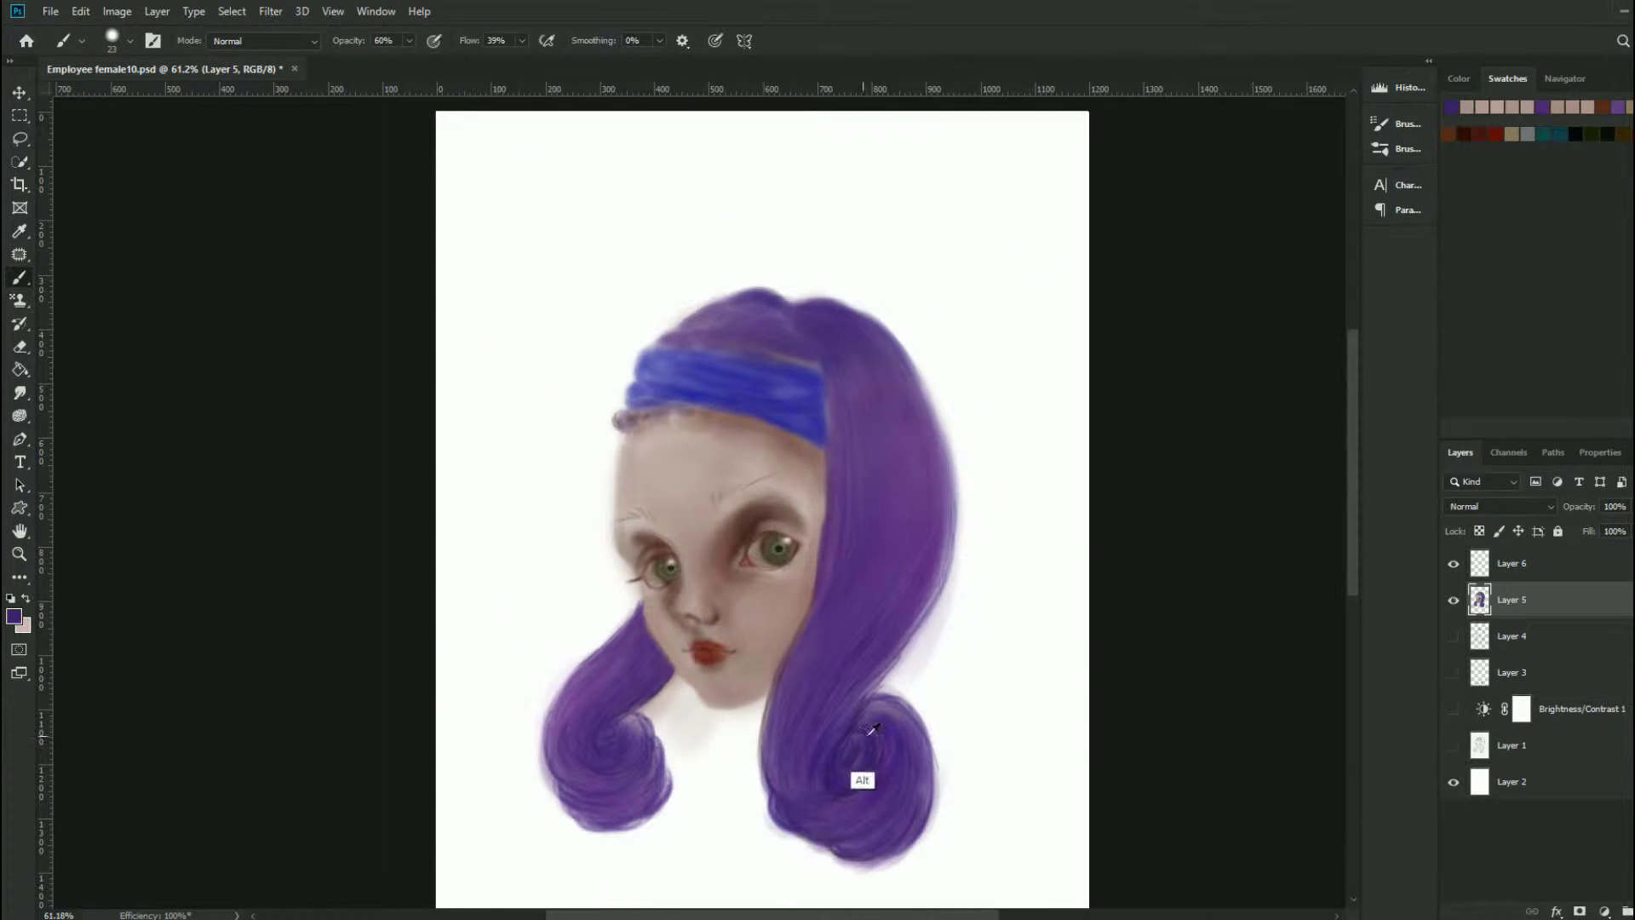
{"action": "scroll", "coordinate": [642, 608], "scroll_direction": "up", "scroll_amount": 3}
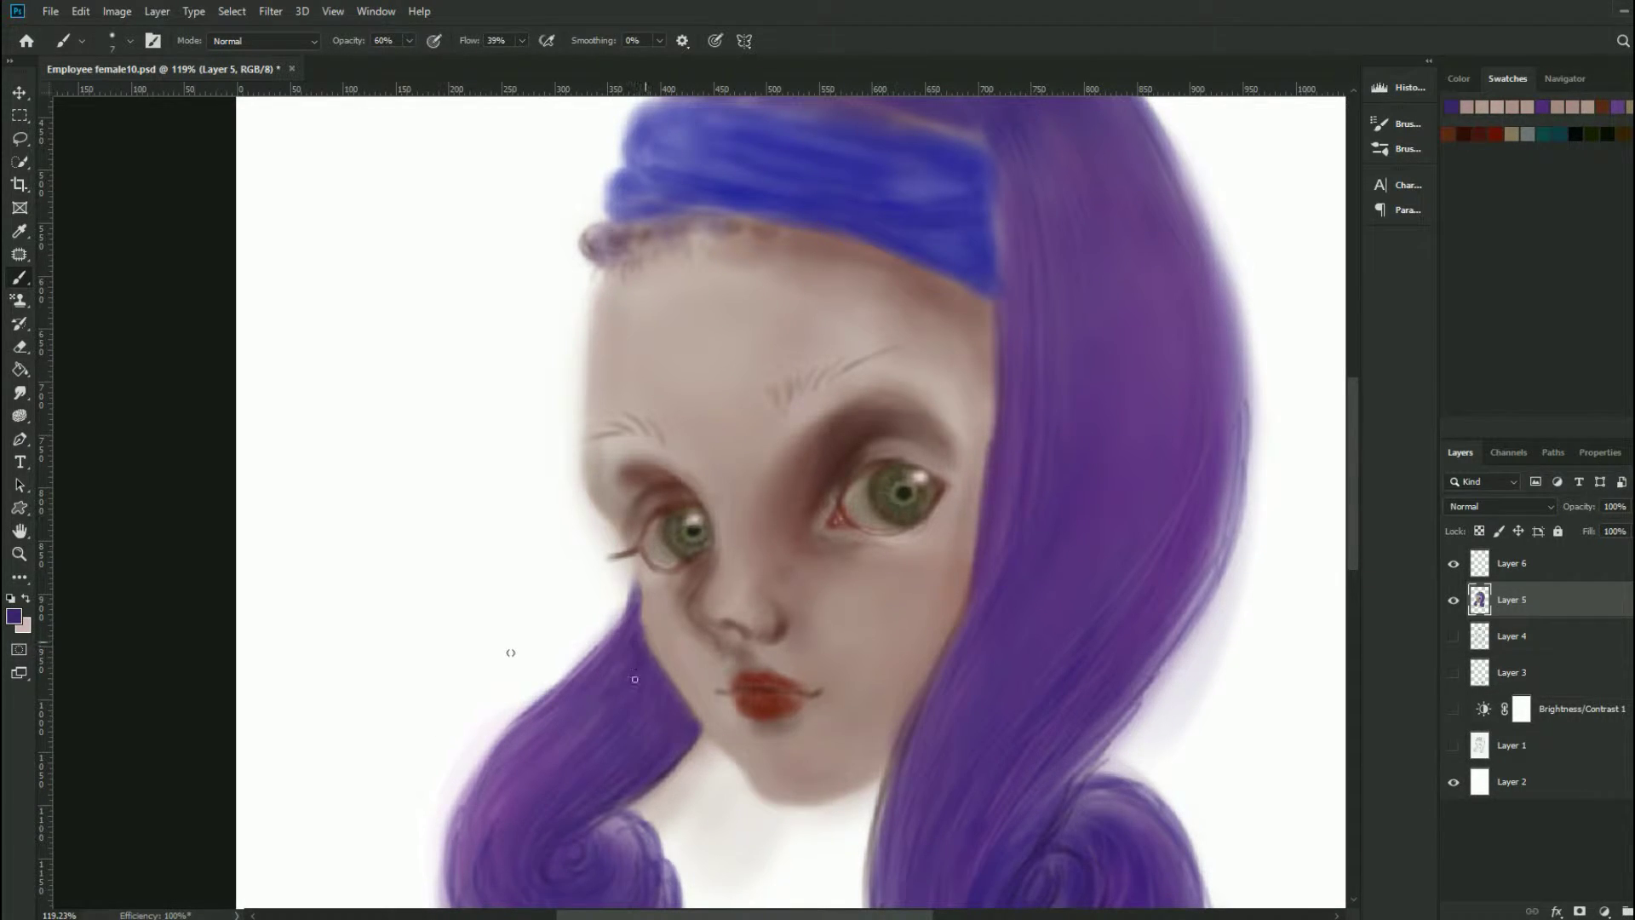
Step: On Layer 6, dab a dark red-brown lash on the right eye's upper lid with a 3 px brush at 30%
{"action": "scroll", "coordinate": [610, 663], "scroll_direction": "down", "scroll_amount": 1}
{"action": "left_click", "coordinate": [1512, 563]}
{"action": "left_click", "coordinate": [13, 614]}
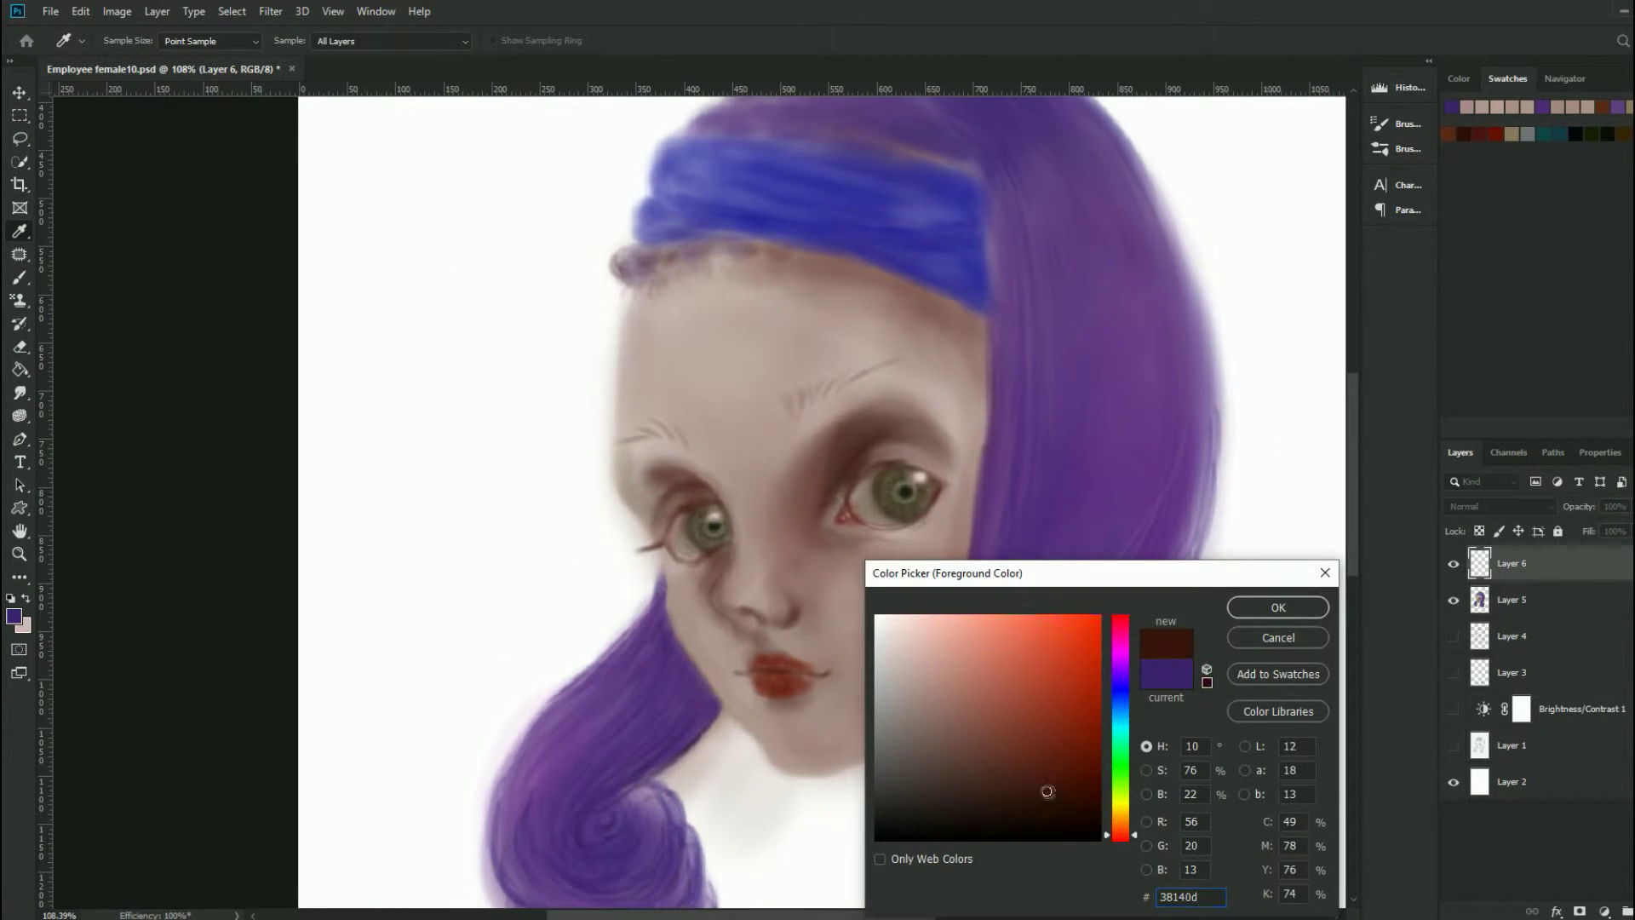
{"action": "key", "text": "Return"}
{"action": "left_click", "coordinate": [129, 40]}
{"action": "double_click", "coordinate": [115, 342]}
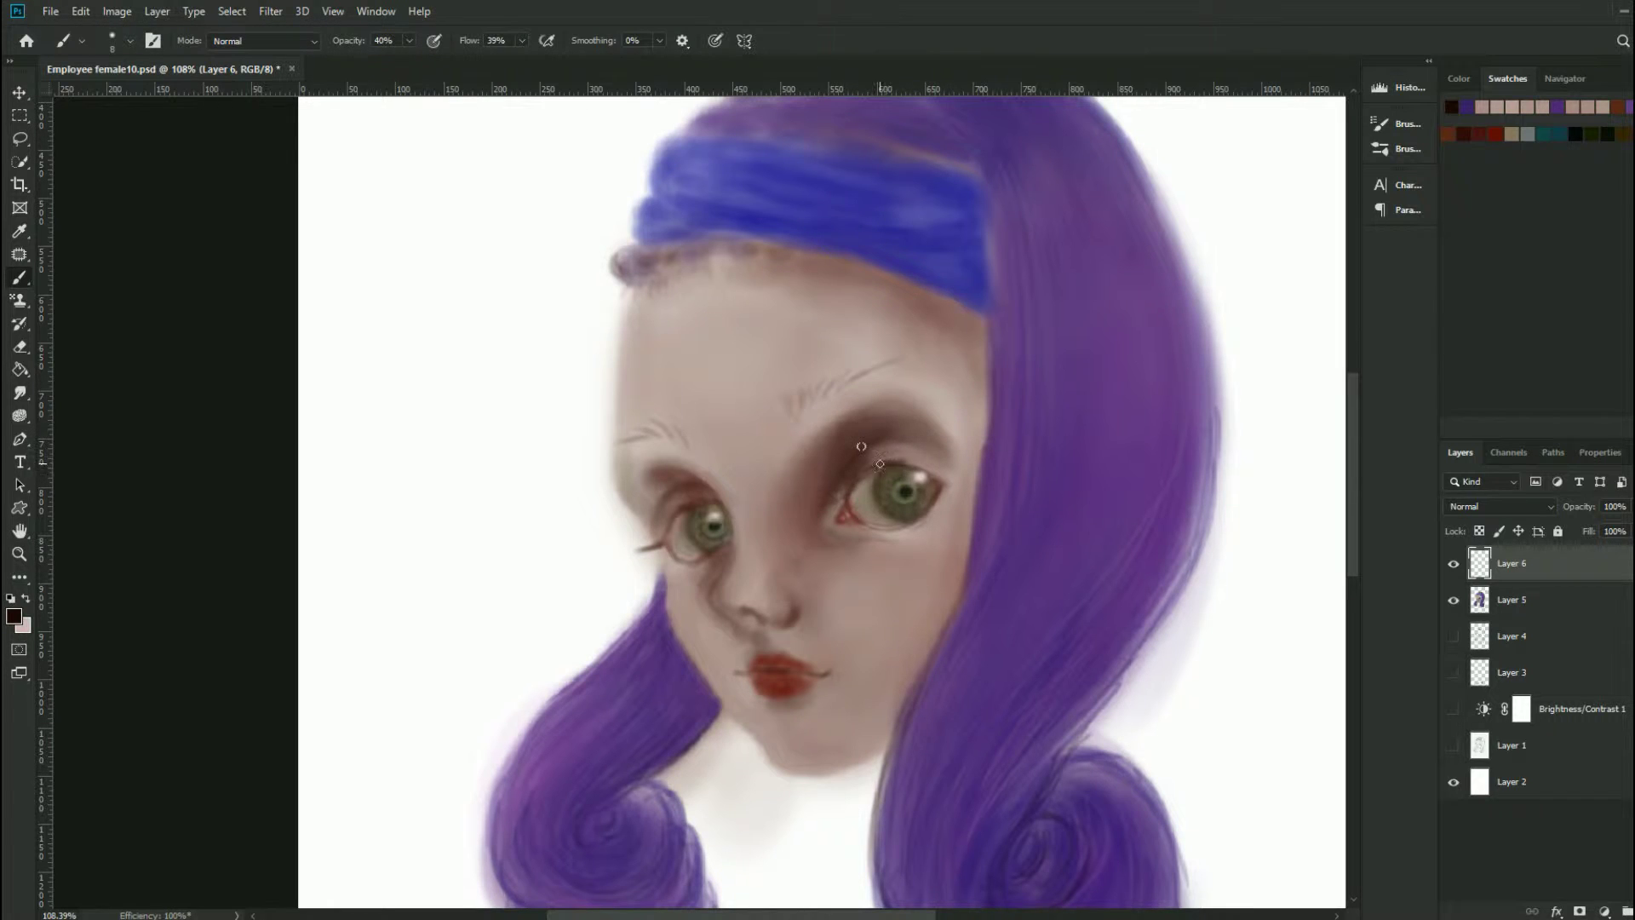
{"action": "scroll", "coordinate": [937, 393], "scroll_direction": "up", "scroll_amount": 2}
{"action": "key", "text": "3"}
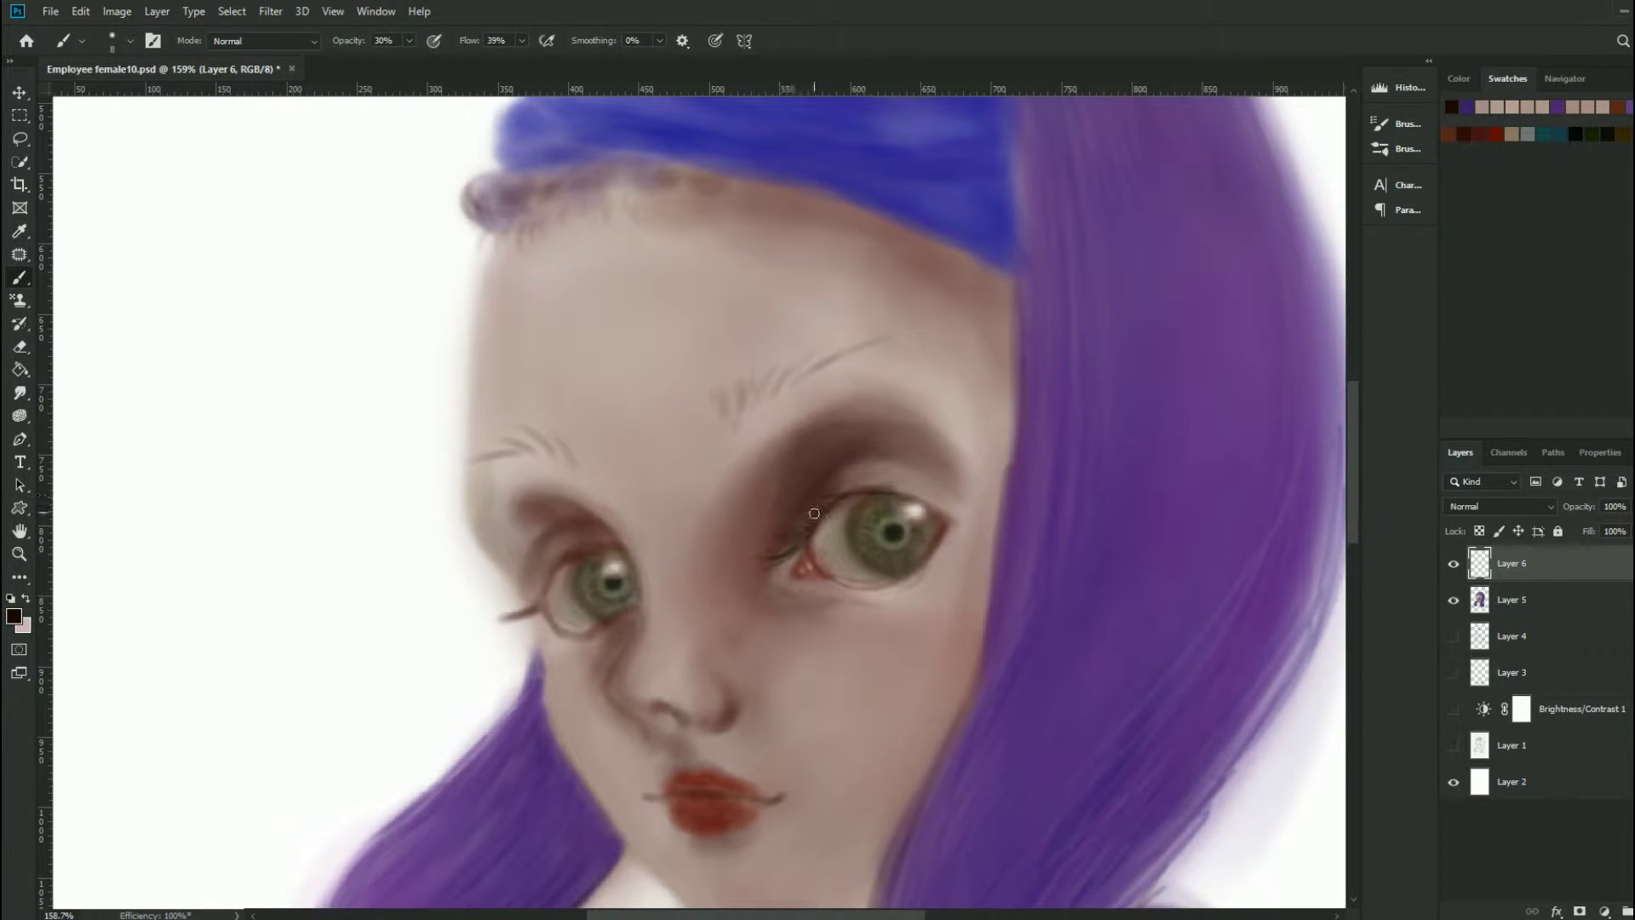
{"action": "key", "text": "bracketleft"}
{"action": "key", "text": "bracketleft"}
{"action": "key", "text": "bracketleft"}
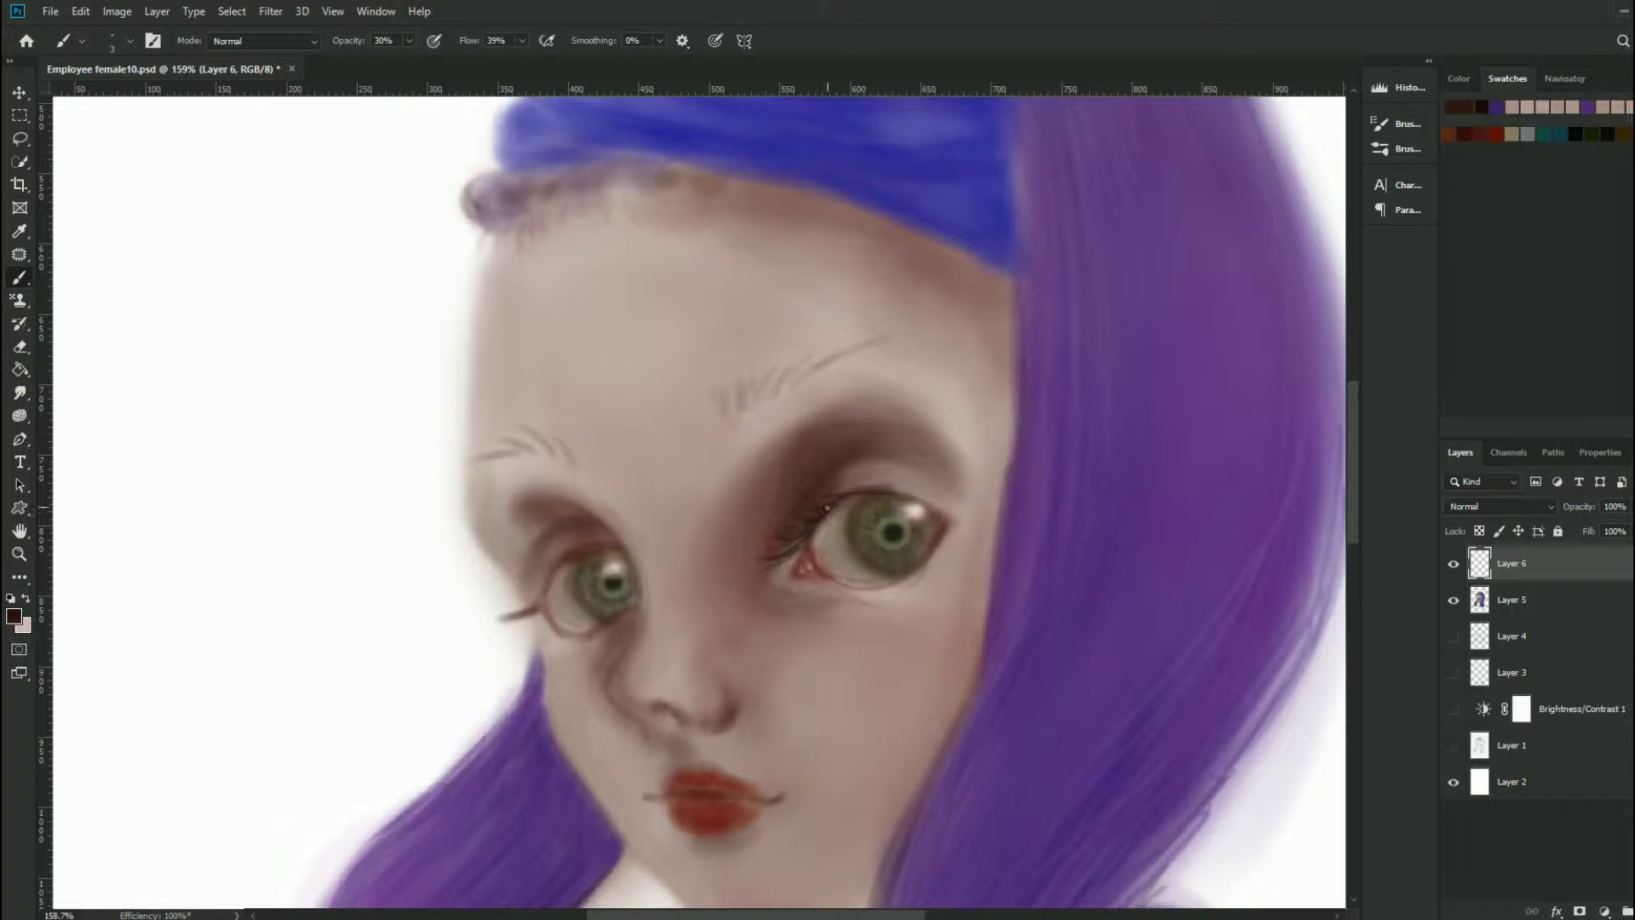
{"action": "left_click", "coordinate": [879, 503]}
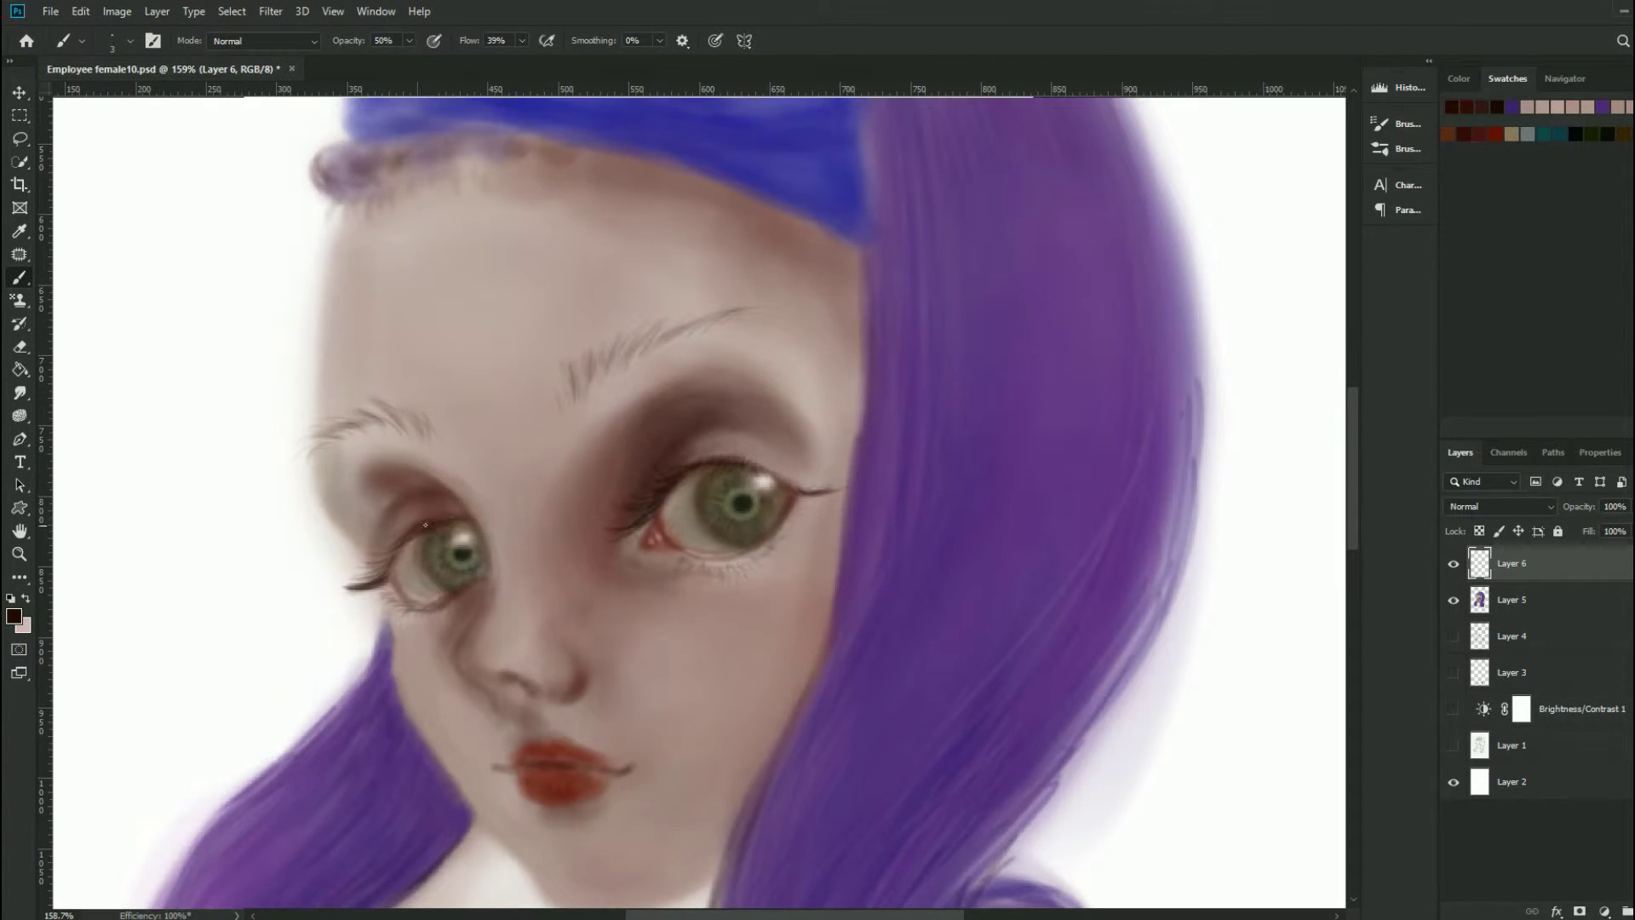
Step: Choose dark brown and darken the right eye's upper eyelid liner
{"action": "left_click", "coordinate": [13, 616]}
{"action": "key", "text": "Return"}
{"action": "key", "text": "b"}
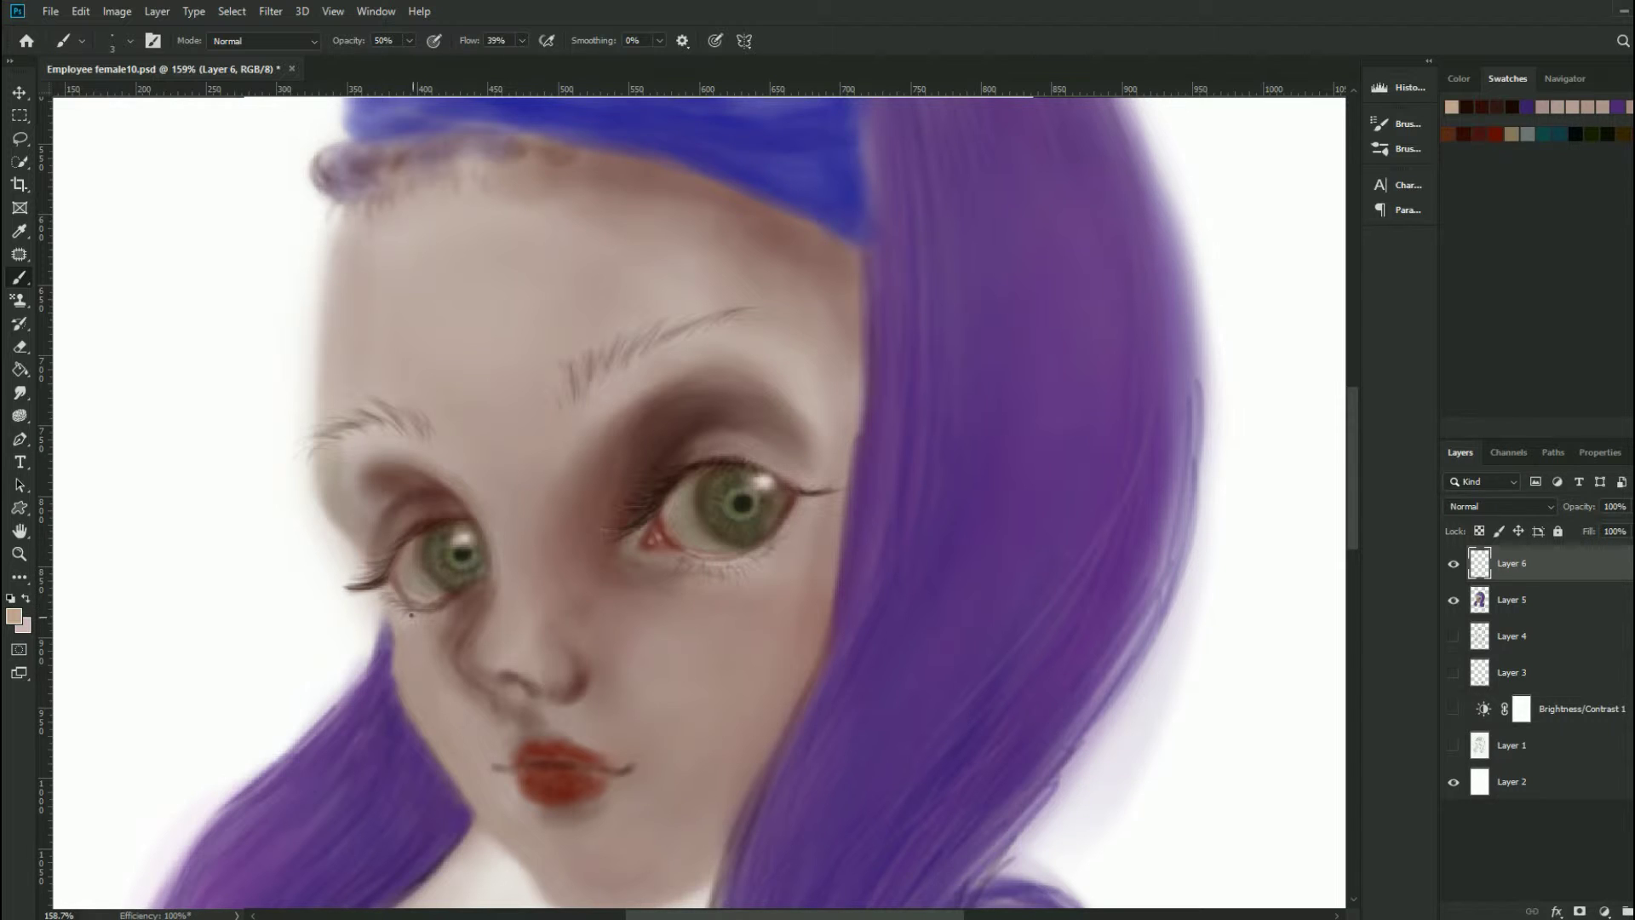
{"action": "left_click", "coordinate": [14, 616]}
{"action": "left_click", "coordinate": [1055, 806]}
{"action": "left_click", "coordinate": [1259, 603]}
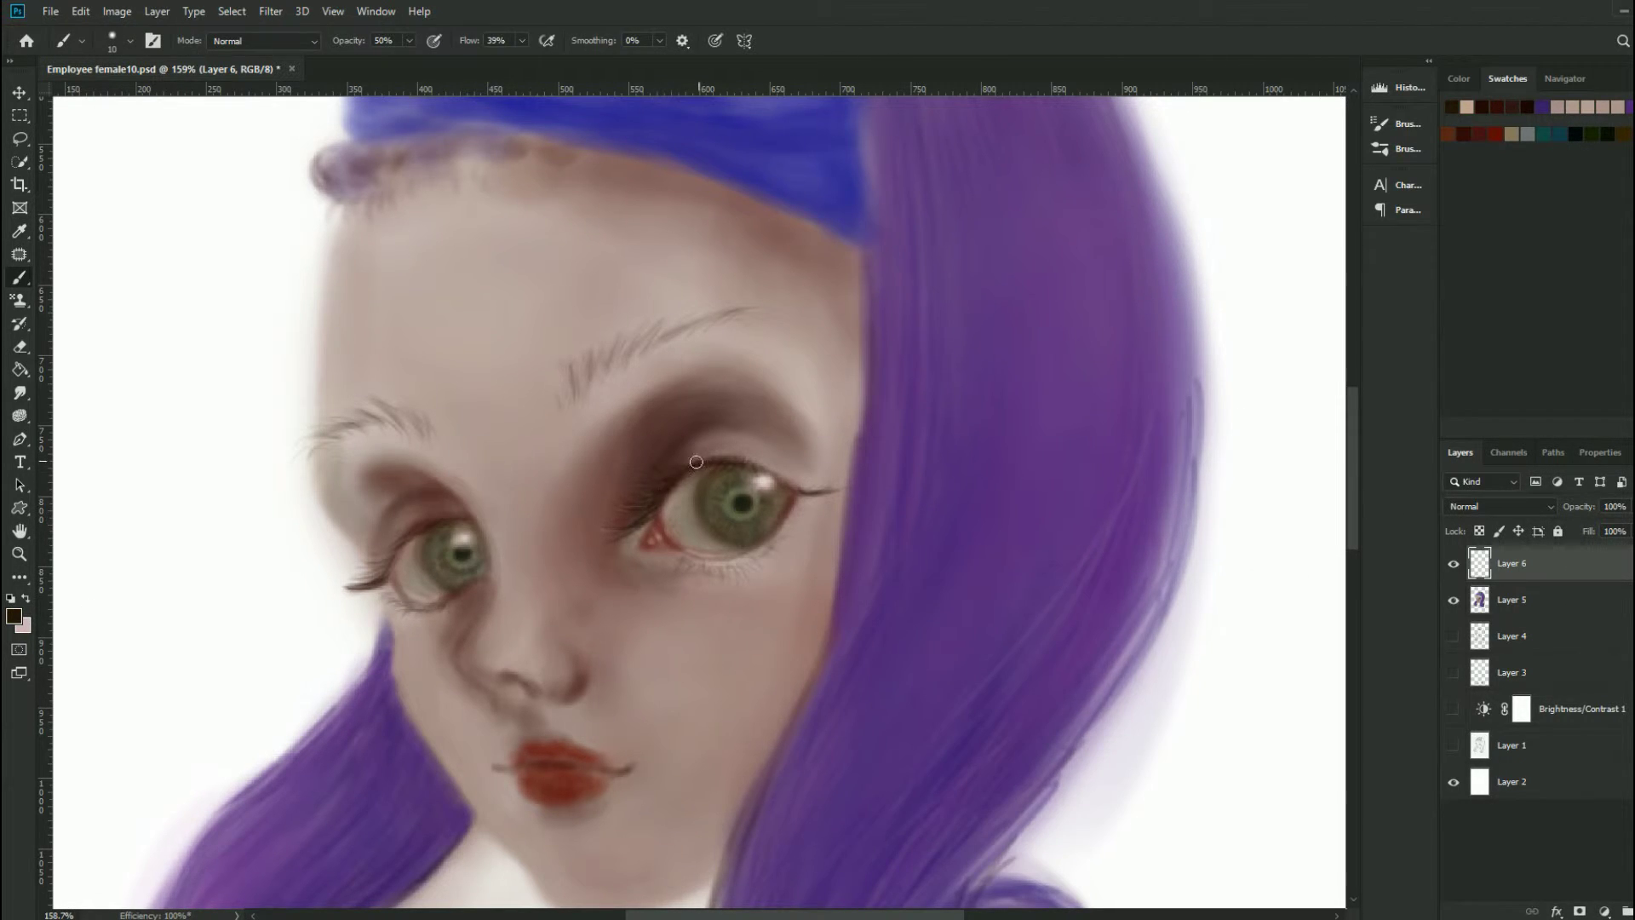
{"action": "left_click_drag", "start_coordinate": [799, 492], "coordinate": [746, 460]}
Step: At 50% opacity, paint lashes at the left eye's outer corner and under the right eye
{"action": "key", "text": "5"}
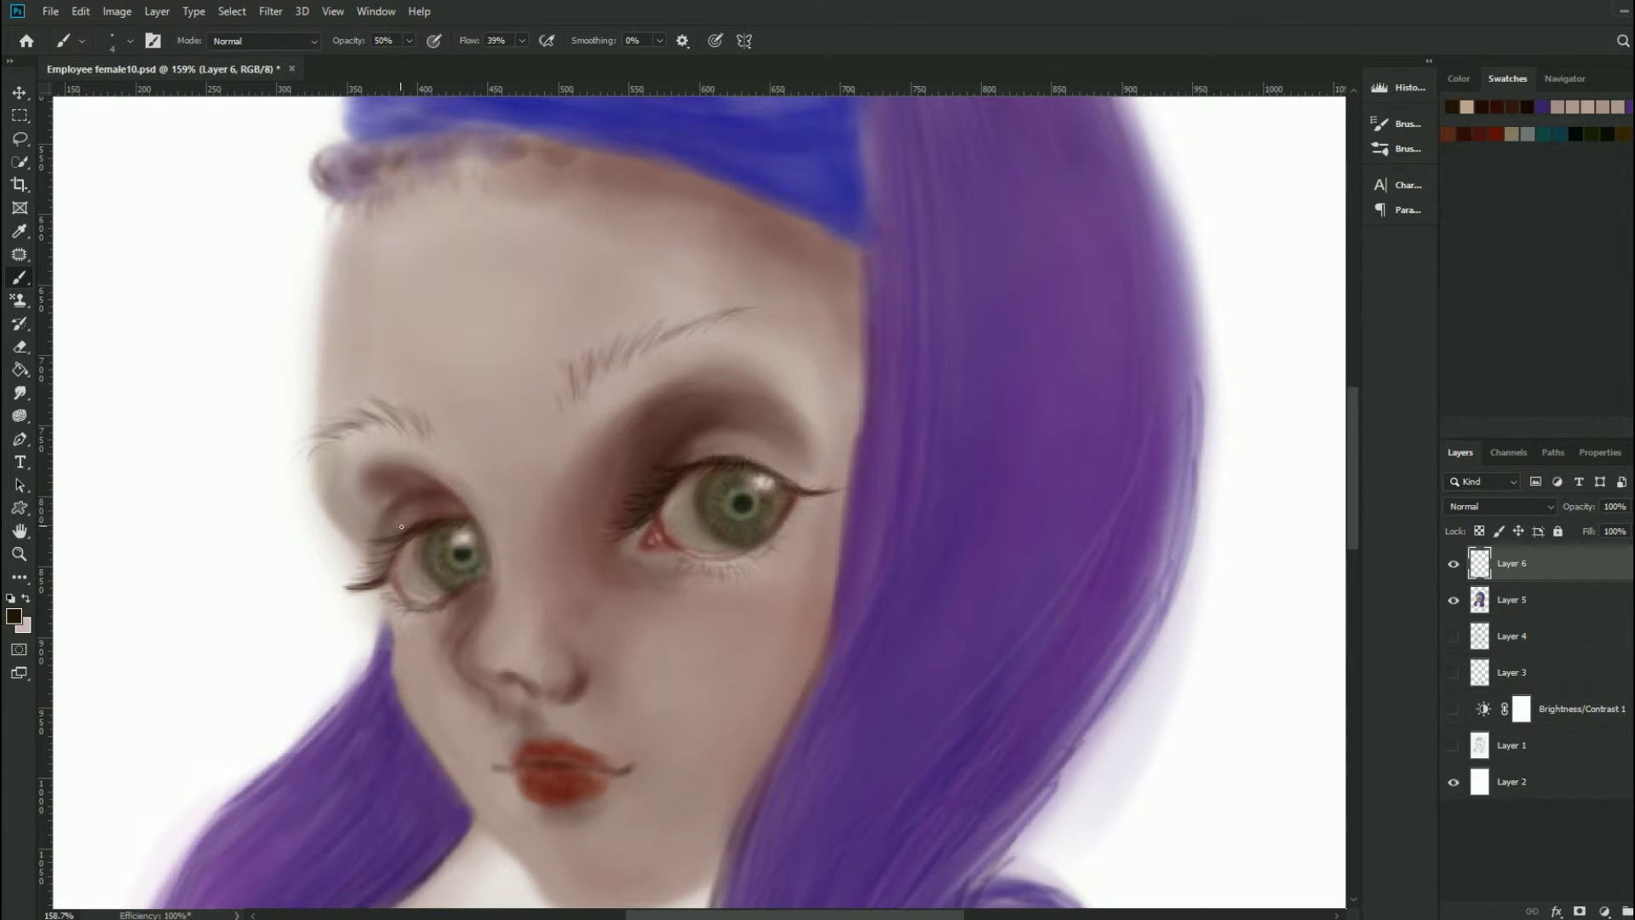
{"action": "left_click_drag", "start_coordinate": [385, 580], "coordinate": [333, 593]}
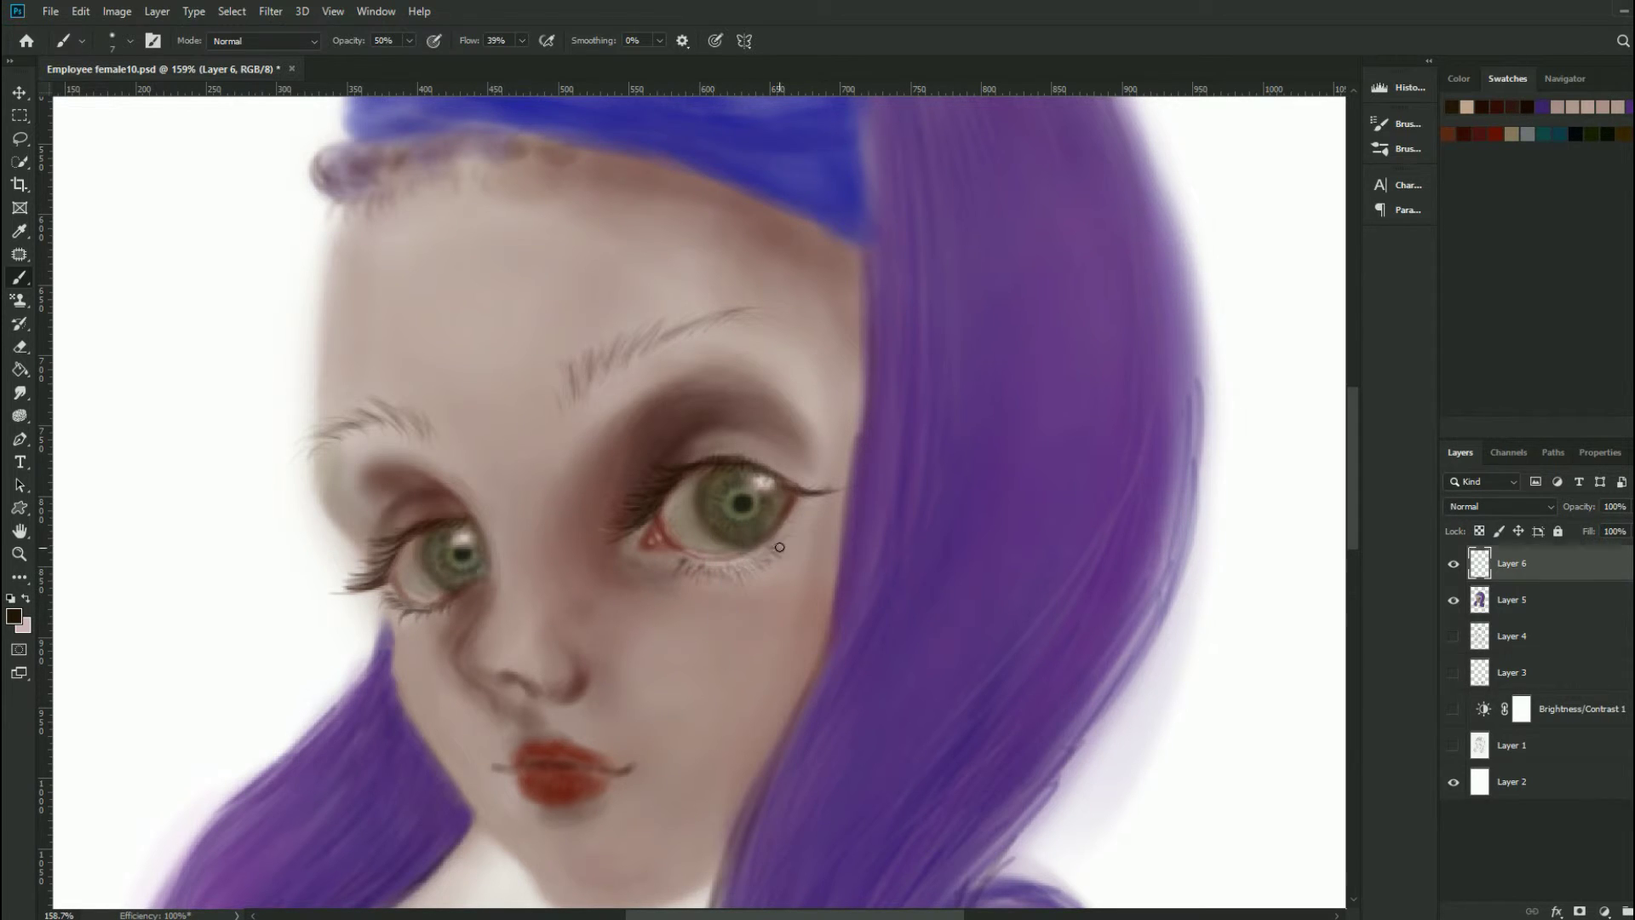
{"action": "left_click_drag", "start_coordinate": [790, 543], "coordinate": [775, 554]}
{"action": "left_click", "coordinate": [703, 535], "text": "alt"}
{"action": "key", "text": "bracketleft"}
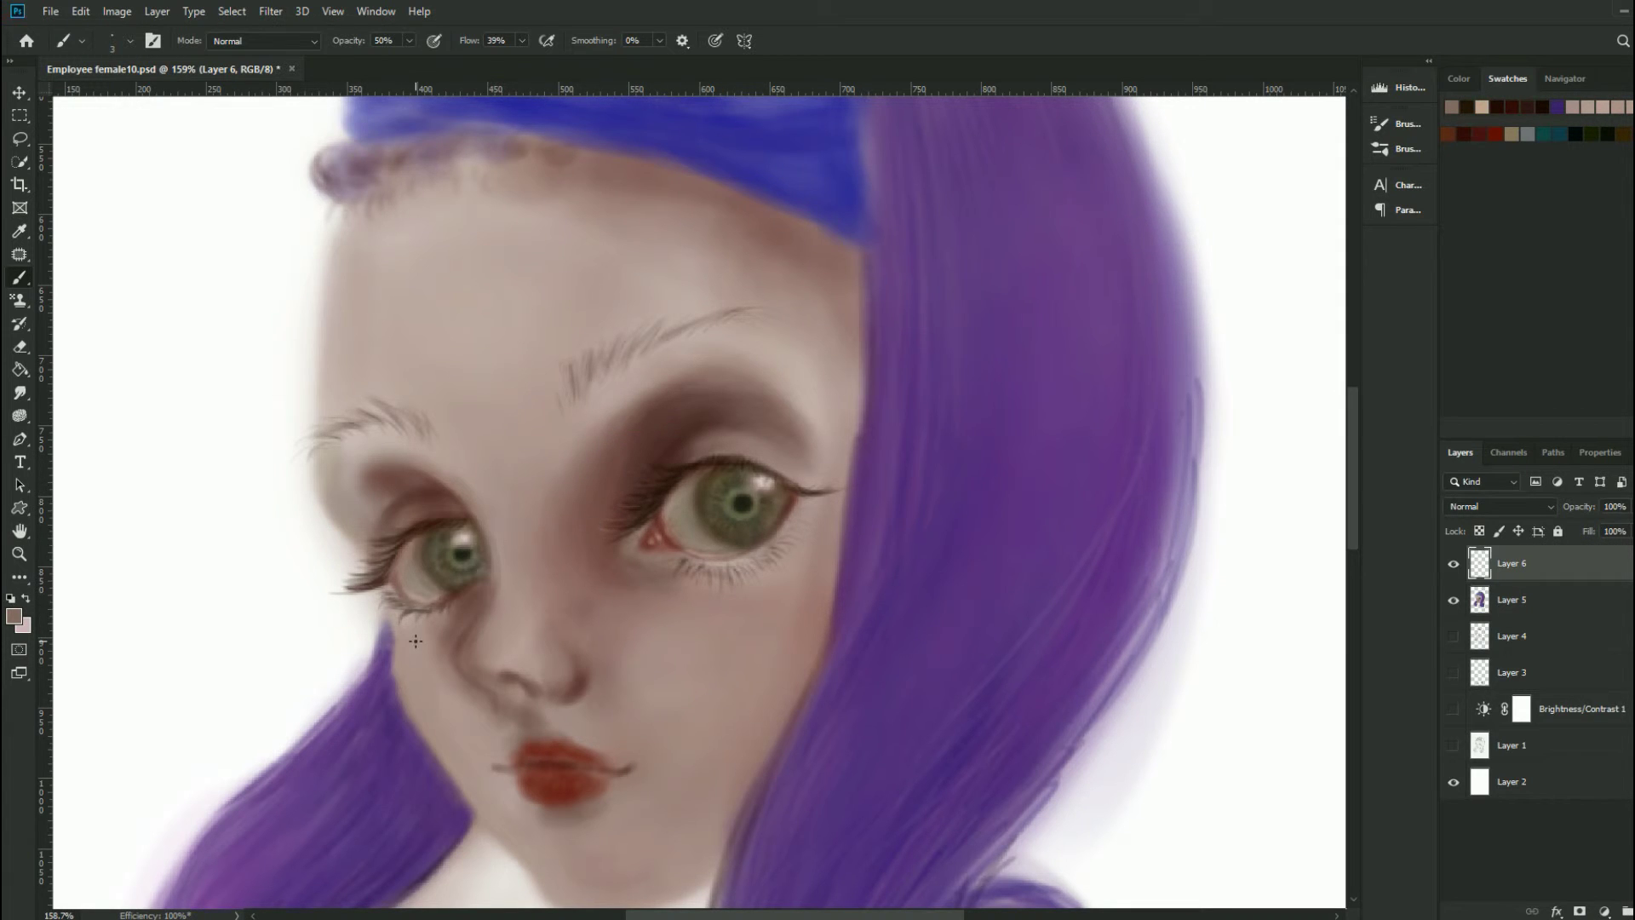
{"action": "left_click", "coordinate": [1524, 599]}
{"action": "left_click", "coordinate": [14, 615]}
Step: Load the Smooth Soft Round brush preset and darken the left eye's upper eyelid
{"action": "left_click", "coordinate": [1267, 605]}
{"action": "left_click", "coordinate": [112, 40]}
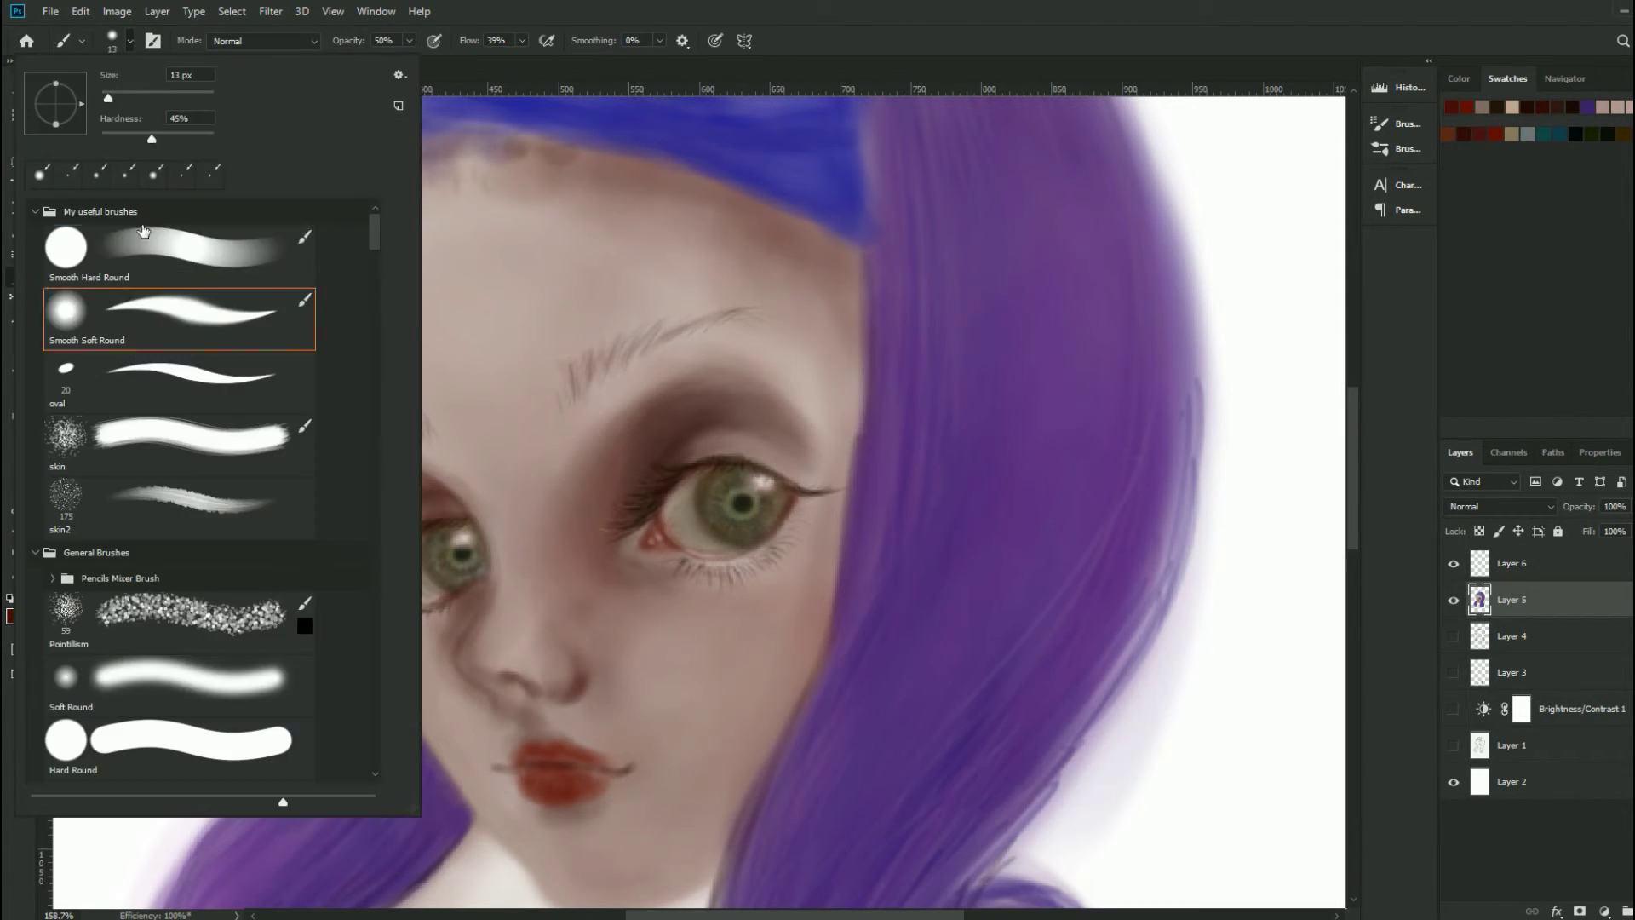
{"action": "double_click", "coordinate": [143, 229]}
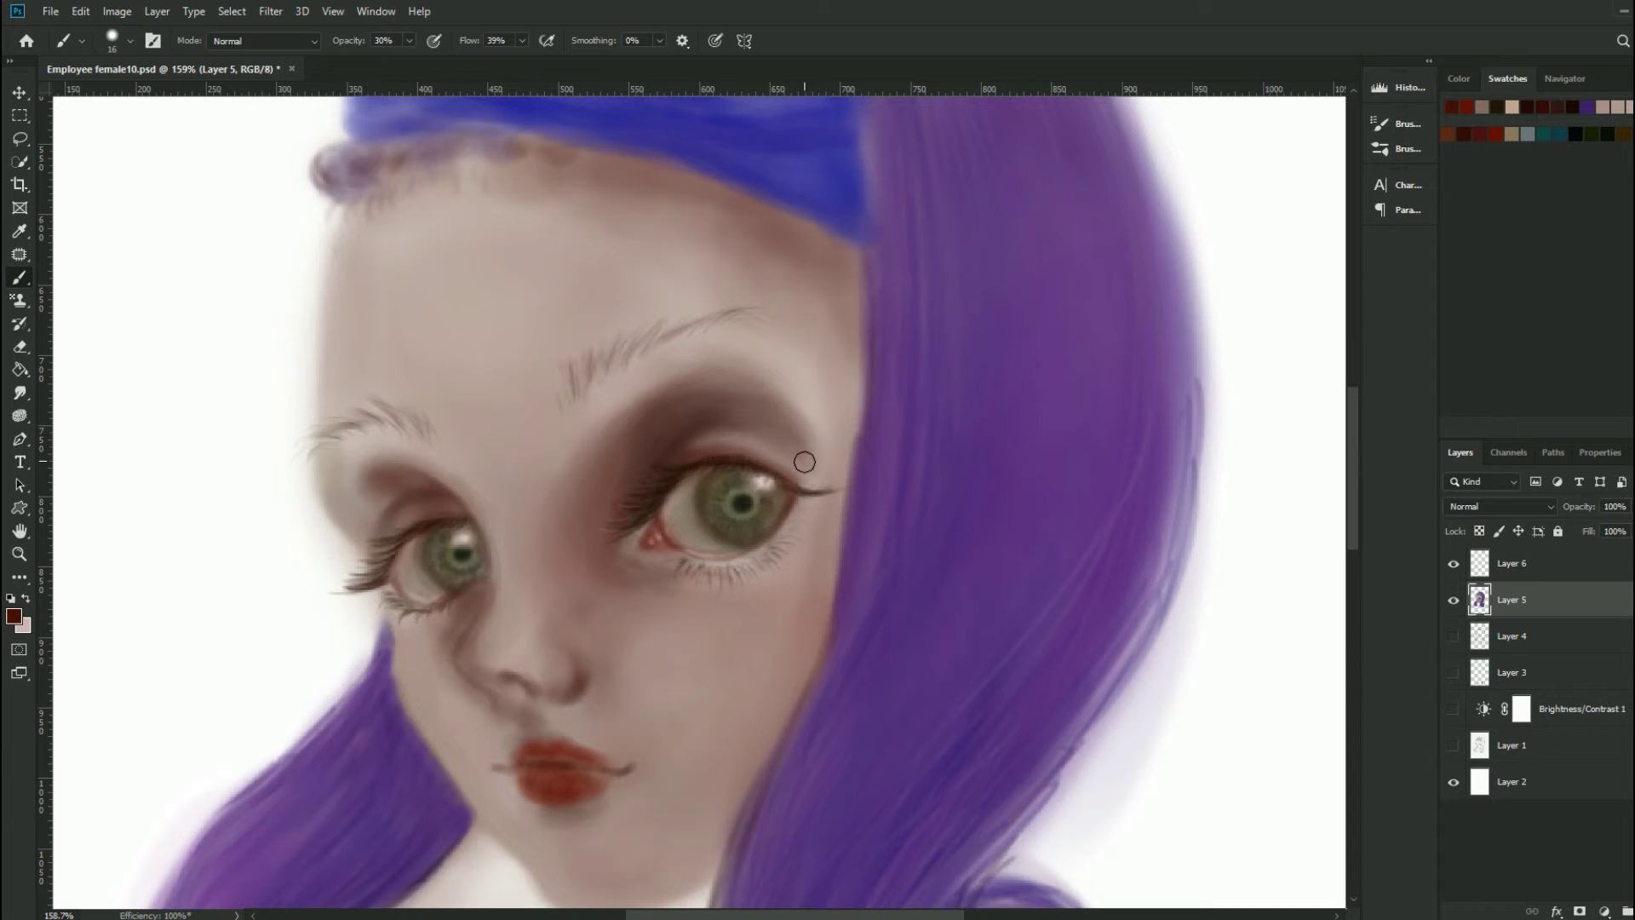
{"action": "left_click_drag", "start_coordinate": [467, 511], "coordinate": [390, 535]}
{"action": "scroll", "coordinate": [913, 364], "scroll_direction": "down", "scroll_amount": 5}
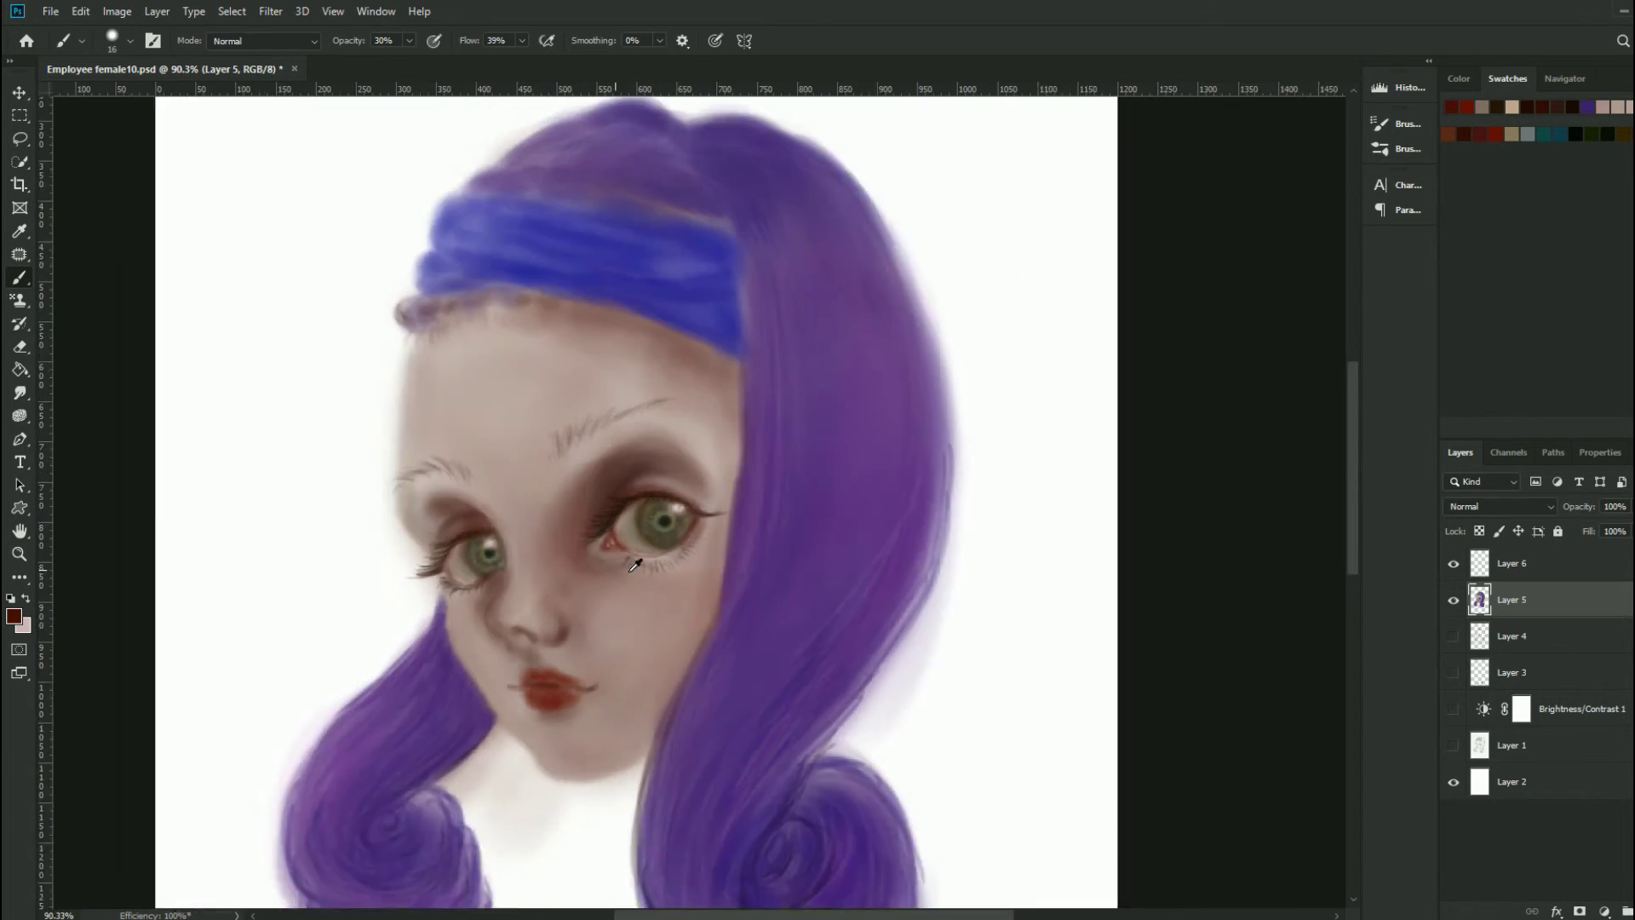
{"action": "key", "text": "bracketright"}
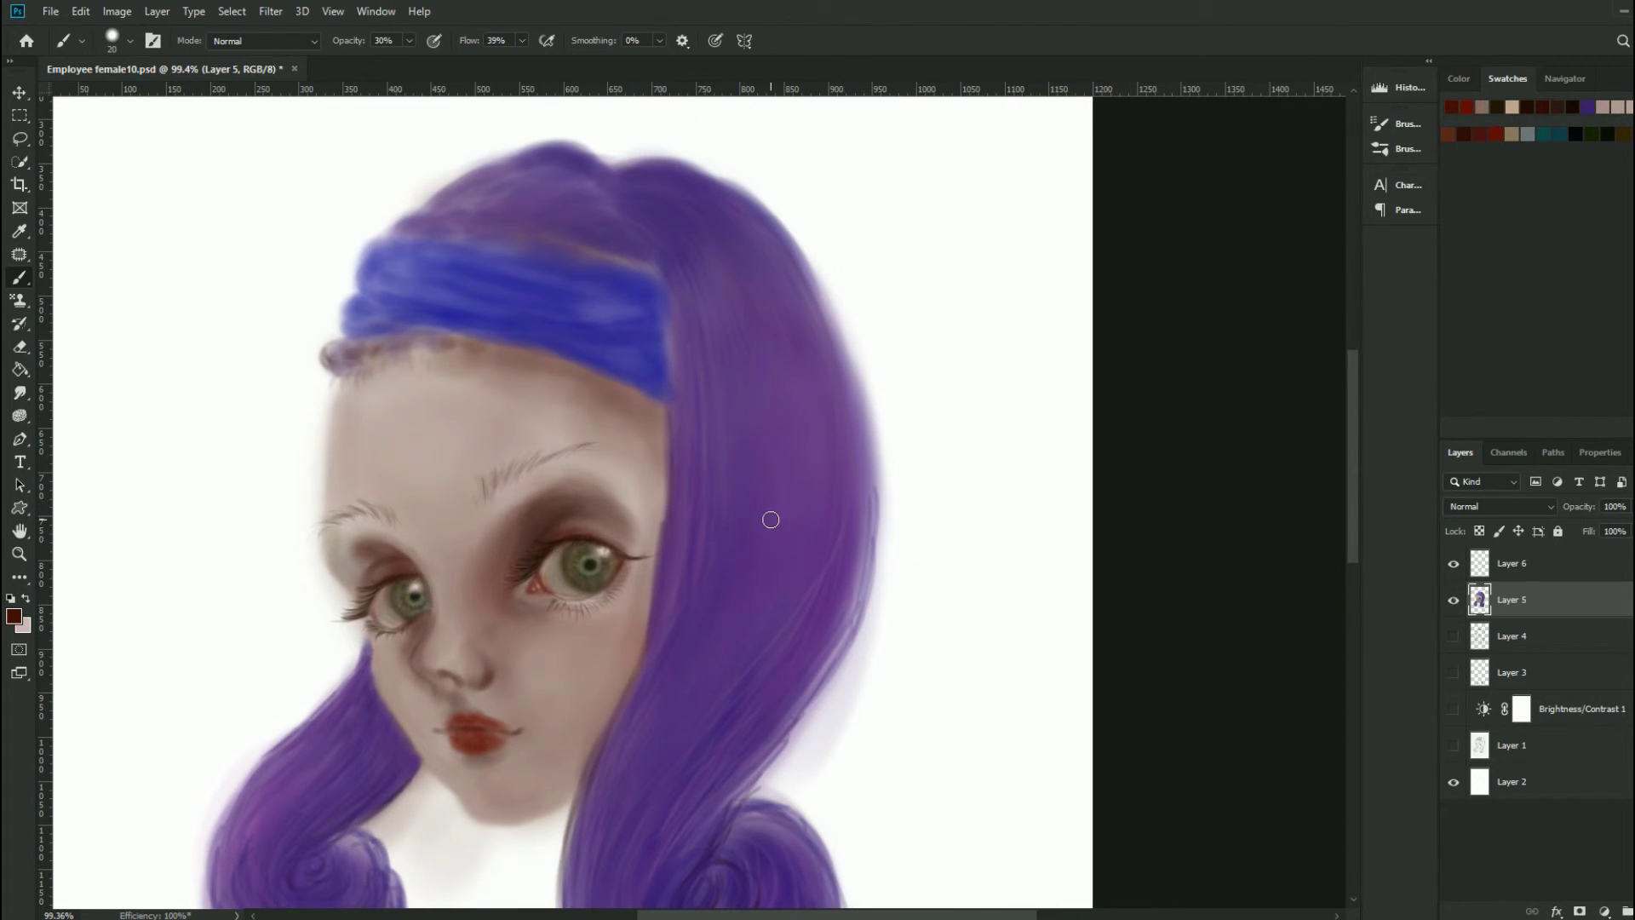
Step: Sample skin tone and dark red-brown, enlarge the brush and zoom in on the nose and mouth
{"action": "left_click", "coordinate": [602, 532], "text": "alt"}
{"action": "left_click_drag", "start_coordinate": [587, 439], "coordinate": [597, 438]}
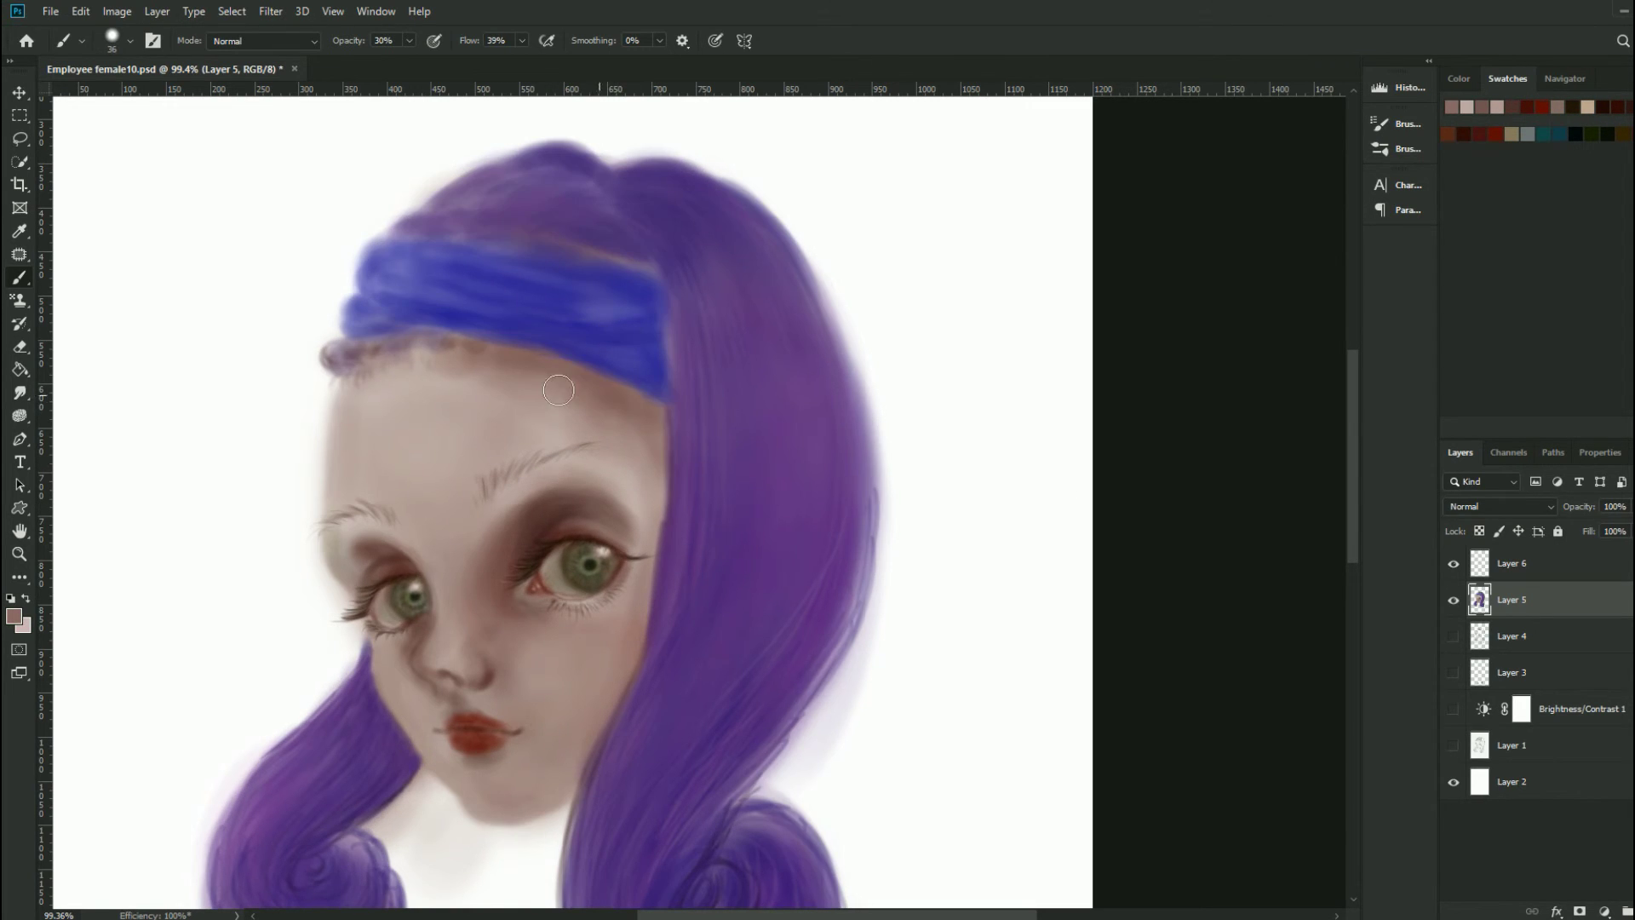
{"action": "left_click", "coordinate": [439, 694], "text": "alt"}
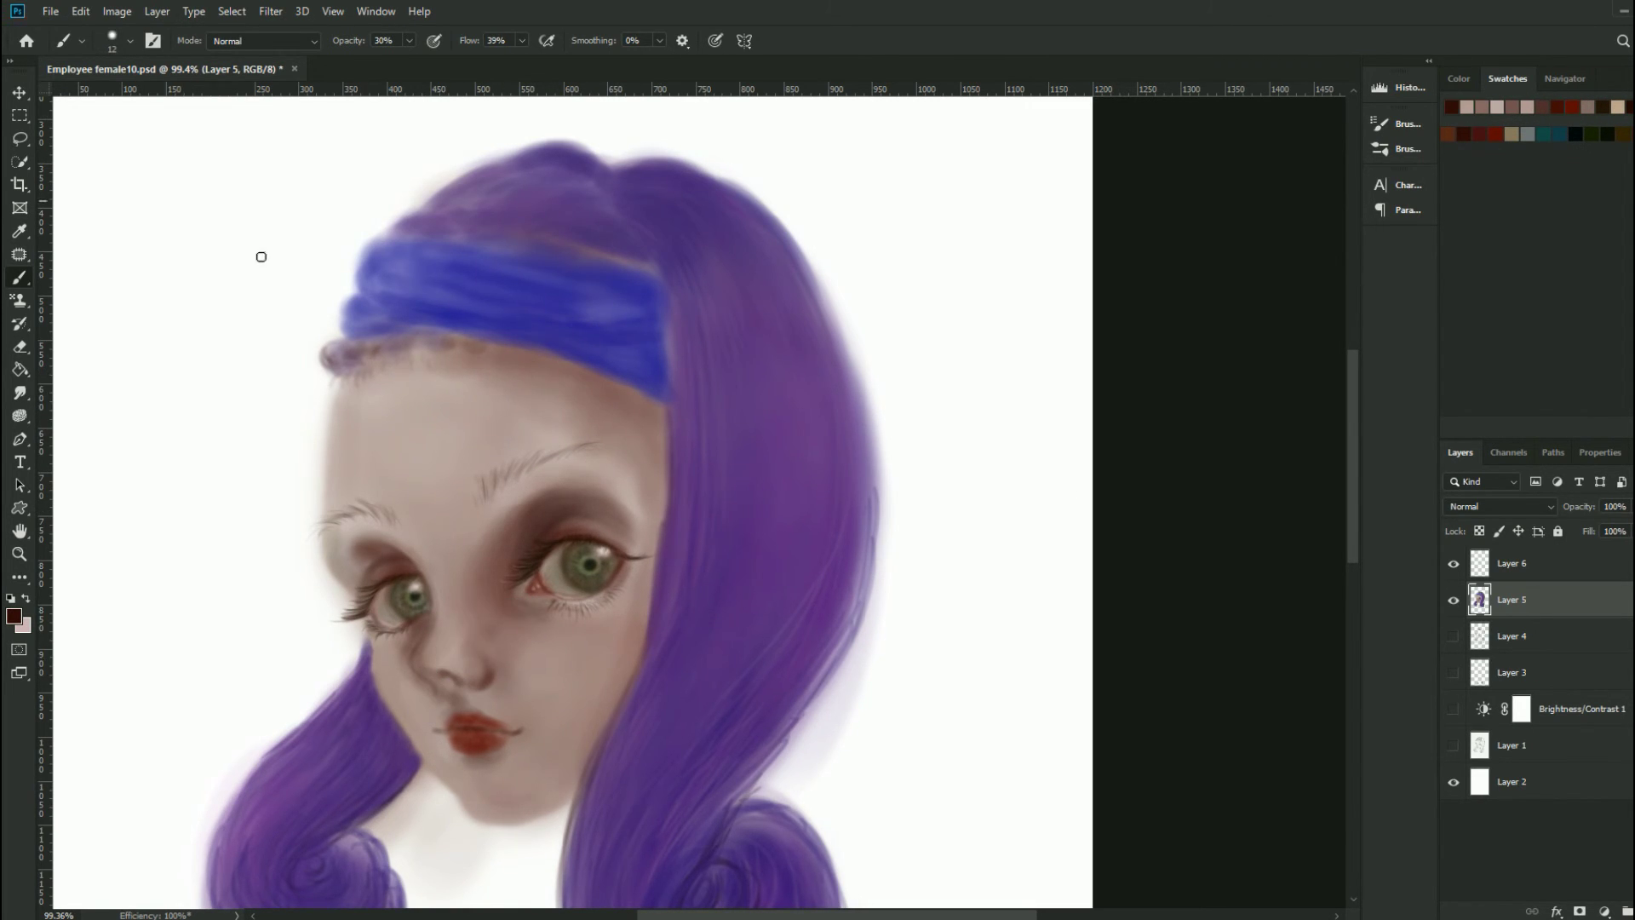
{"action": "scroll", "coordinate": [438, 710], "scroll_direction": "up", "scroll_amount": 3}
{"action": "key", "text": "bracketleft"}
{"action": "key", "text": "bracketleft"}
{"action": "key", "text": "bracketleft"}
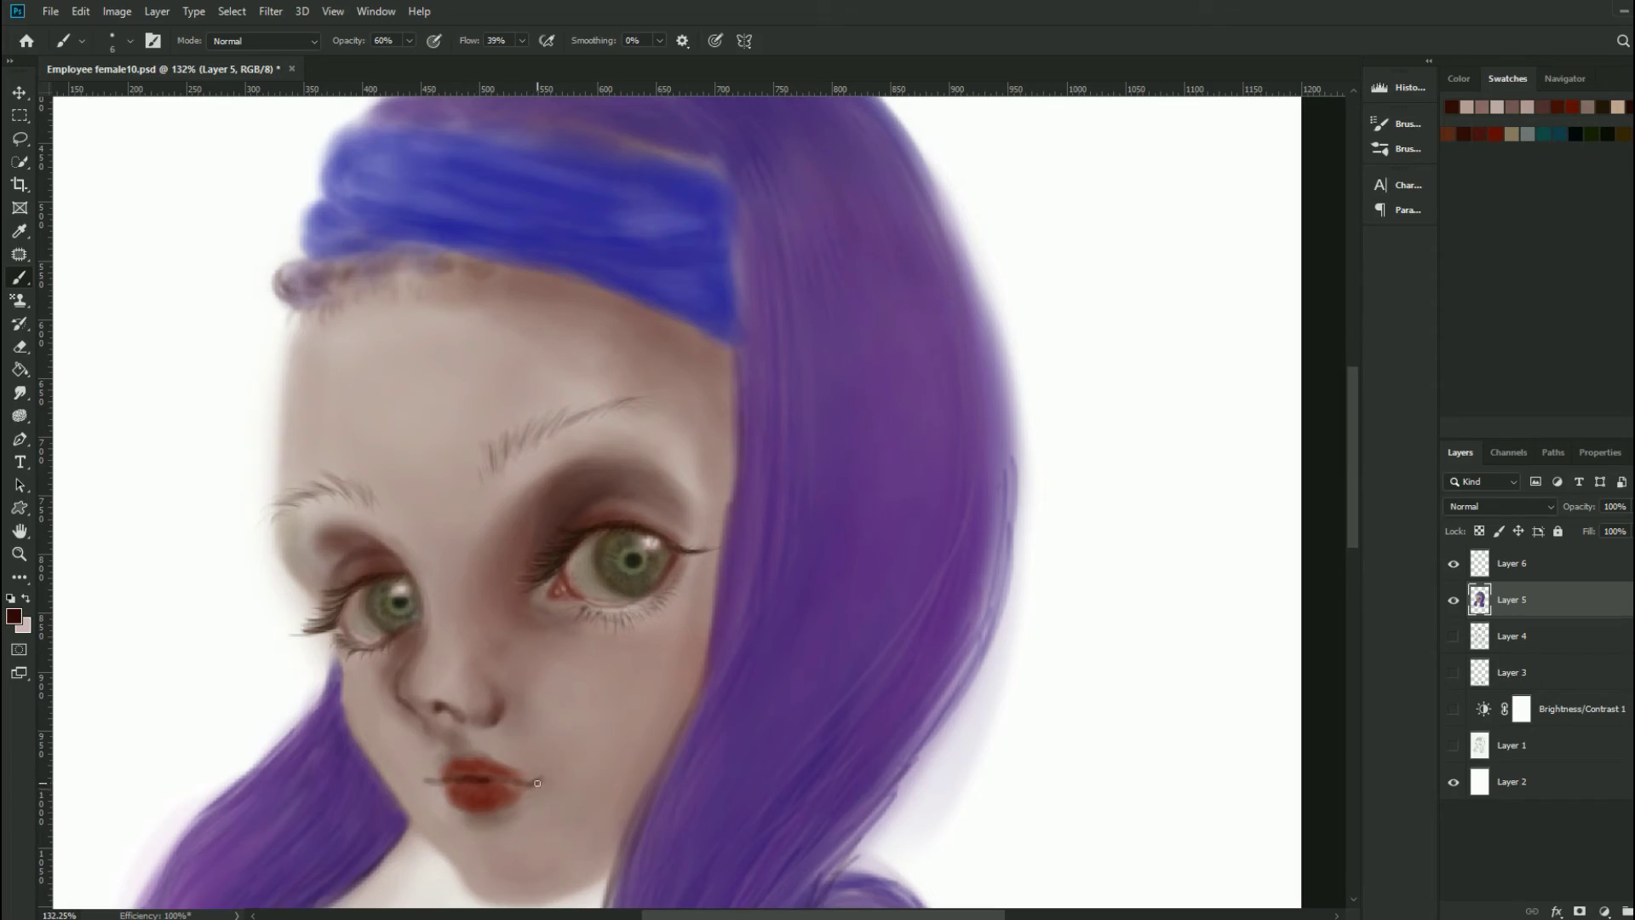